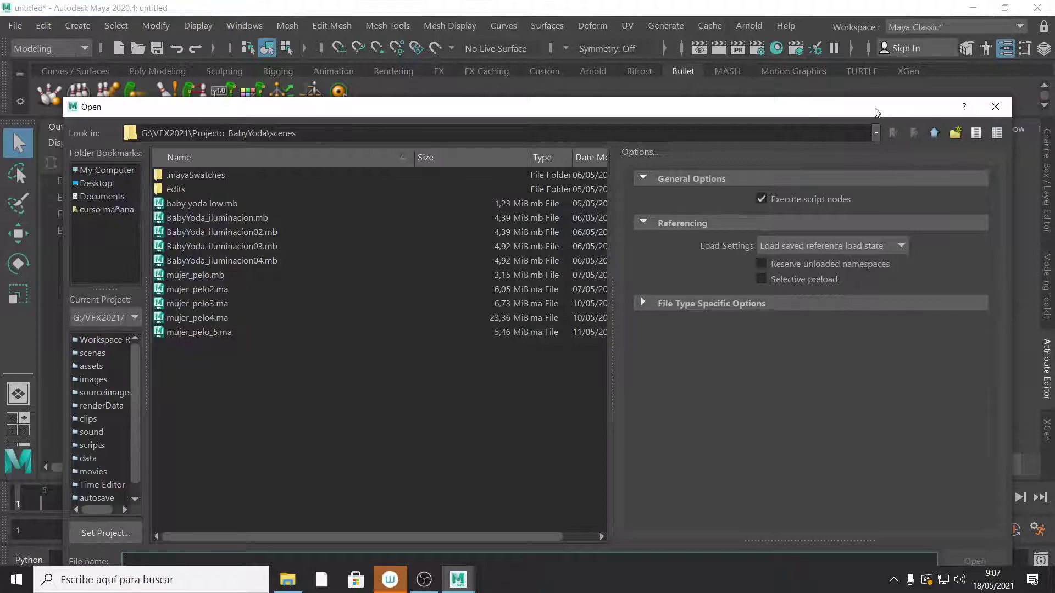
Set the current project to the Projecto_BagEnd folder inside G:\VFX2021.
left_click(995, 107)
left_click(17, 28)
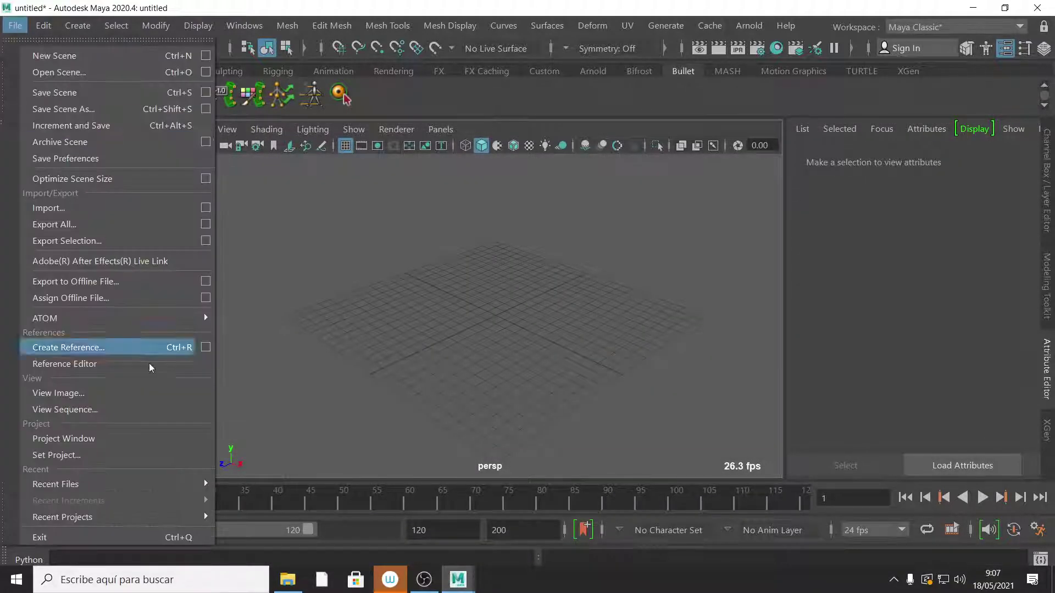
left_click(110, 454)
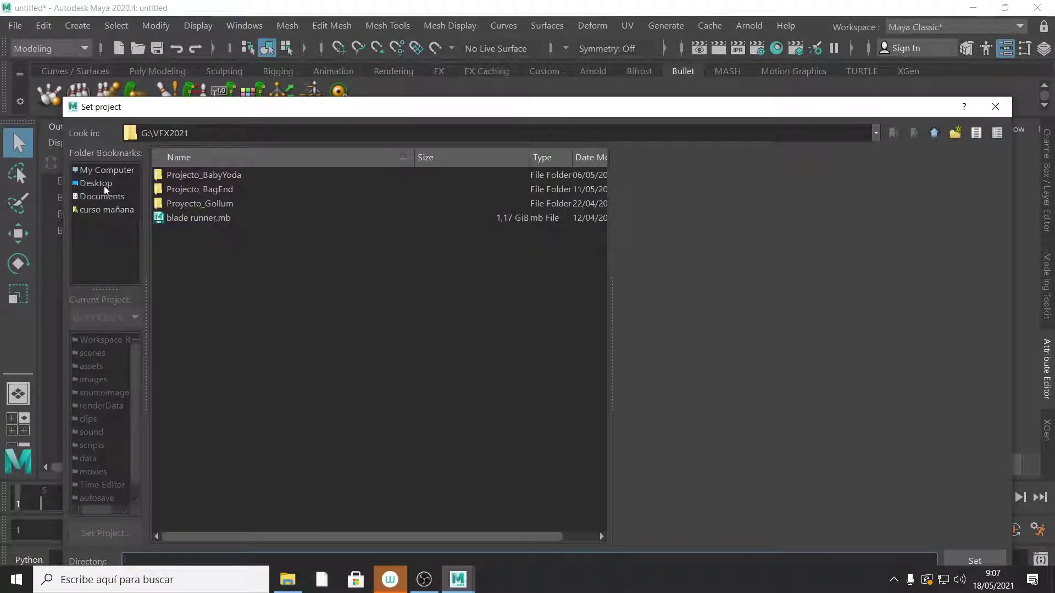
key("BackSpace")
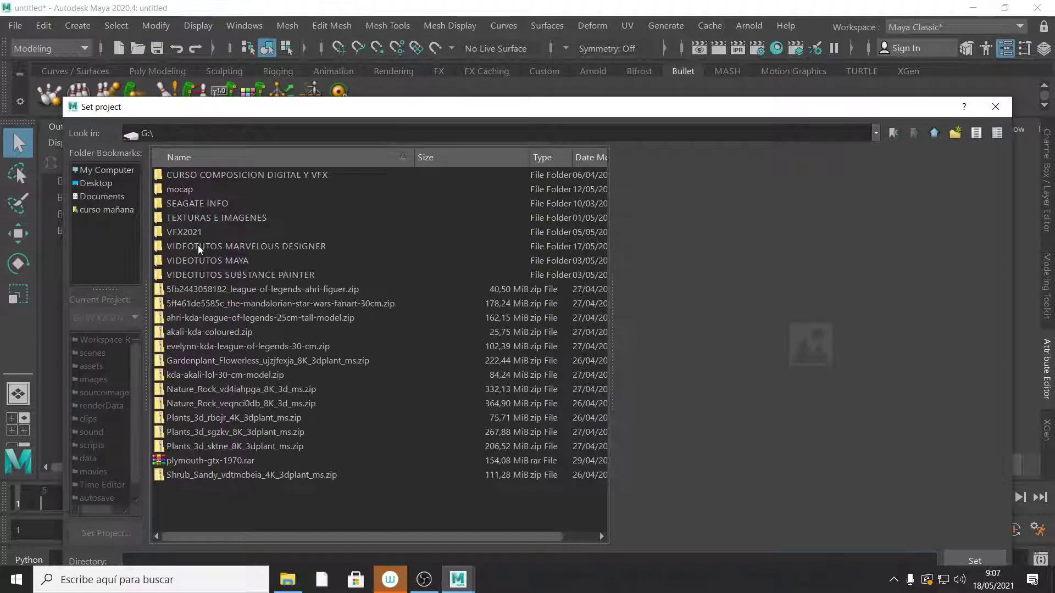
left_click(179, 232)
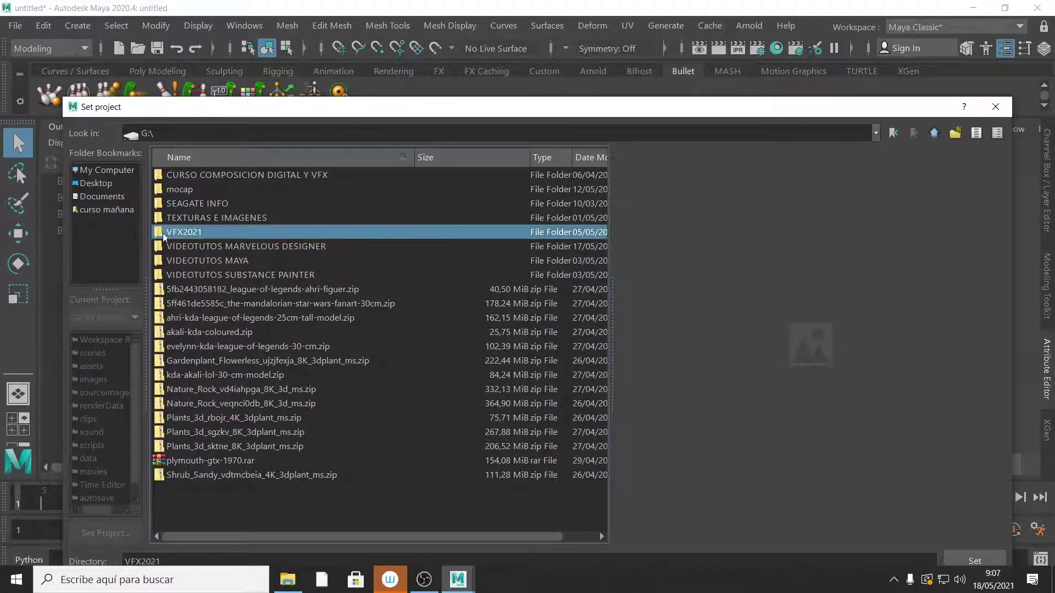
double_click(162, 233)
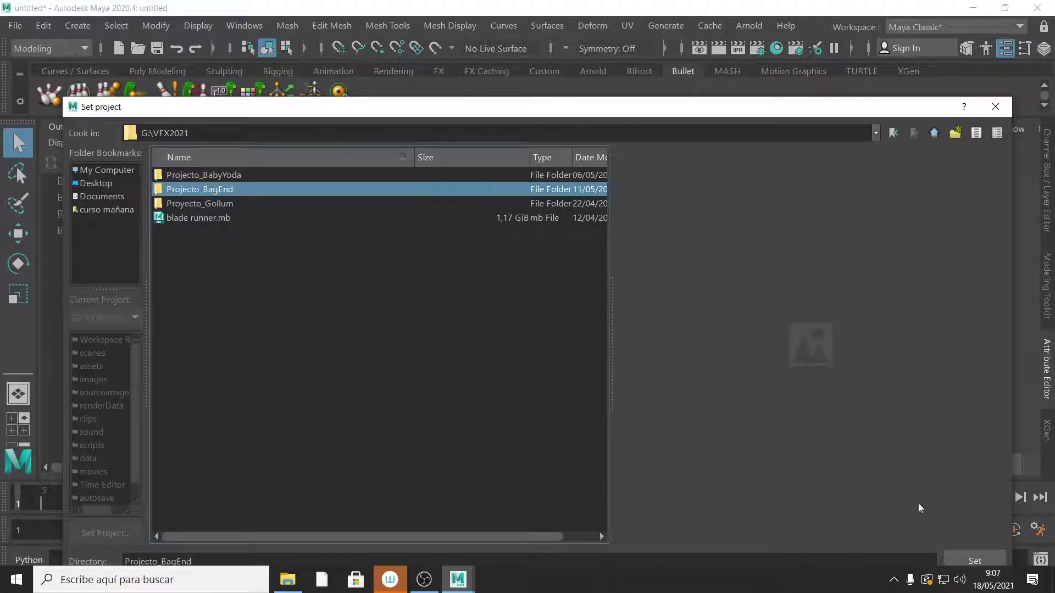
left_click(974, 561)
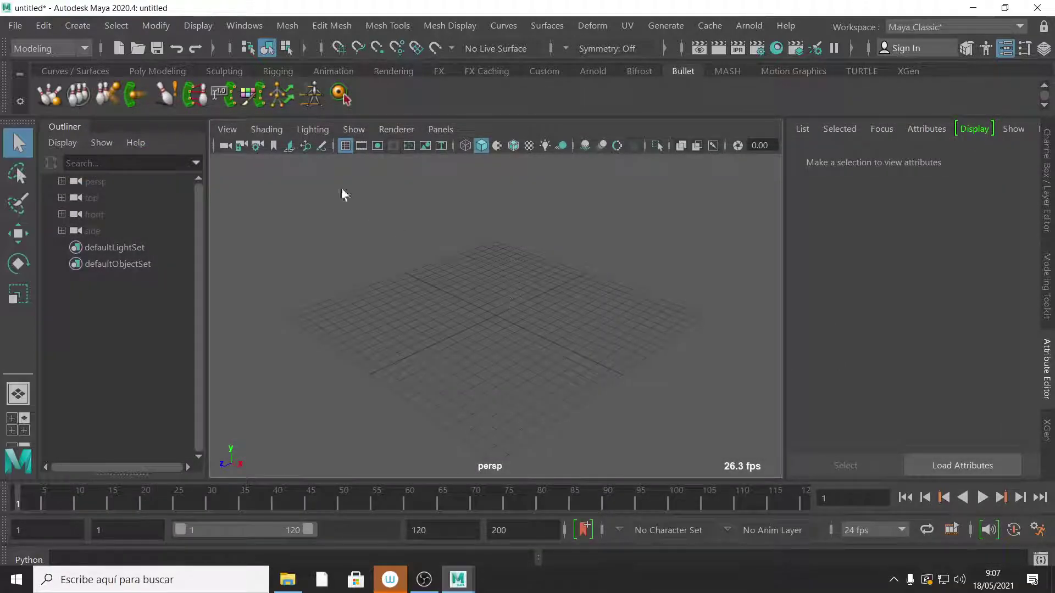
Open leña_chimenea.ma from the project's assets\Leña_chimenea_cocina folder without saving the untitled scene.
left_click(25, 24)
left_click(44, 70)
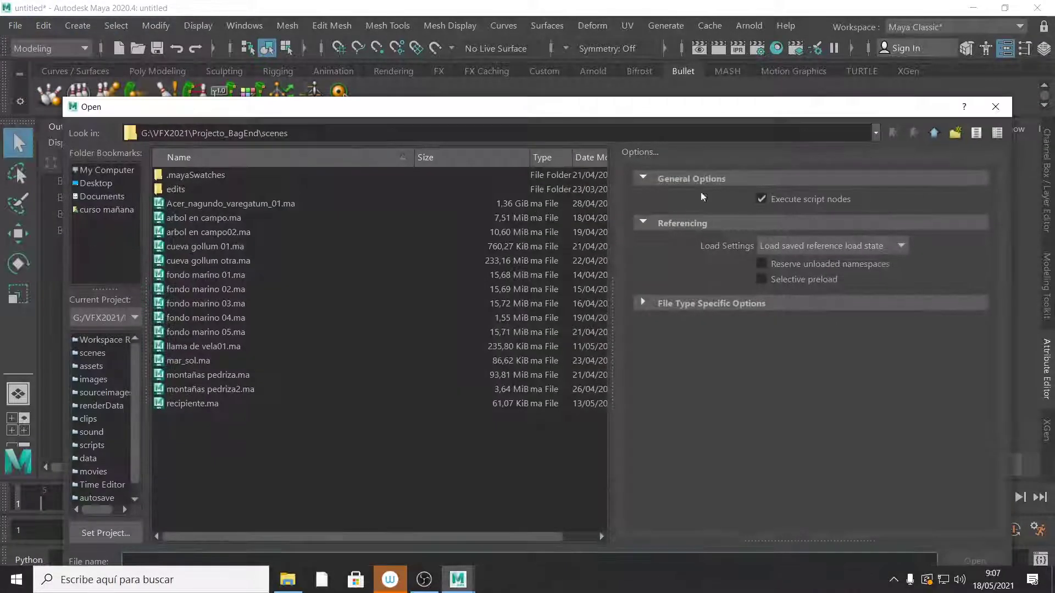
left_click(934, 132)
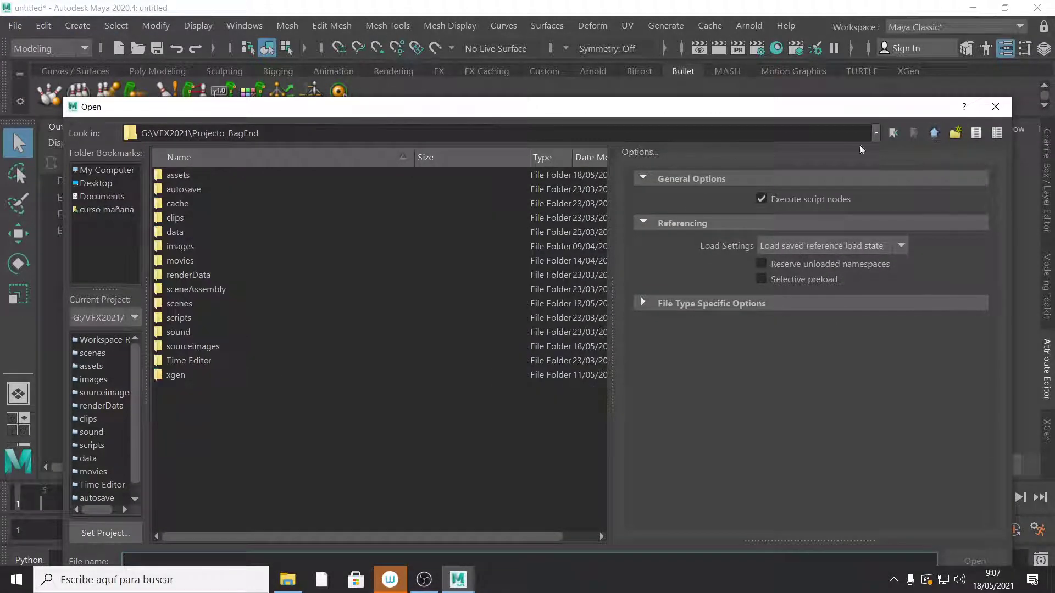
double_click(169, 176)
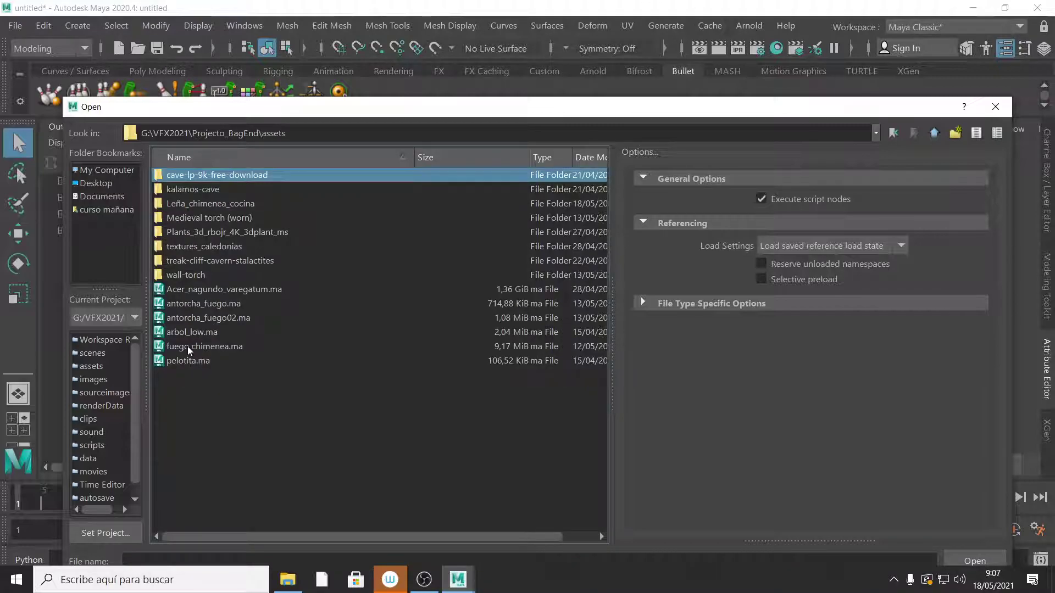
double_click(185, 202)
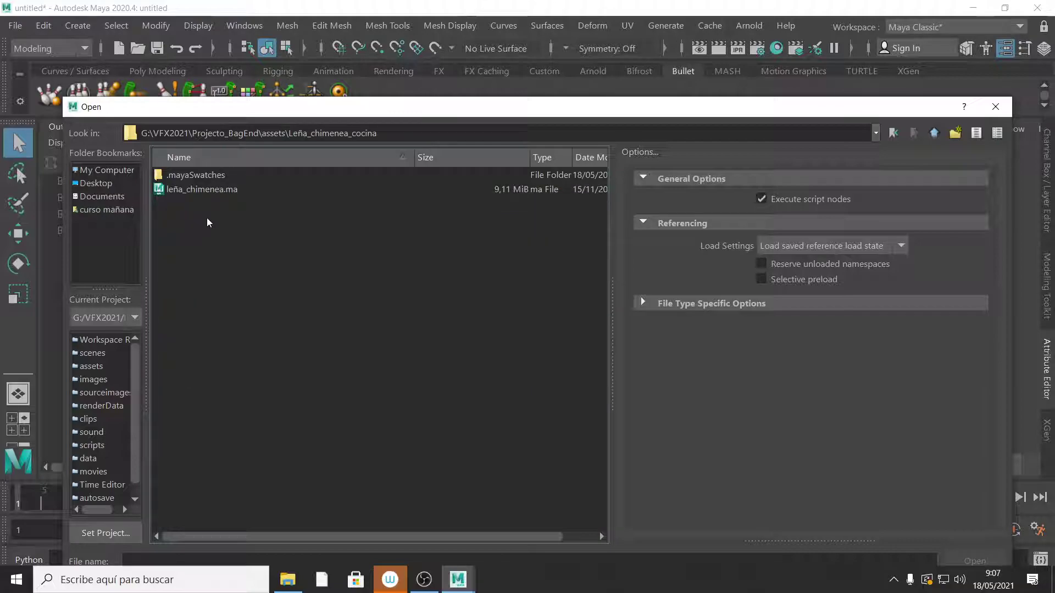
left_click(186, 189)
left_click(975, 561)
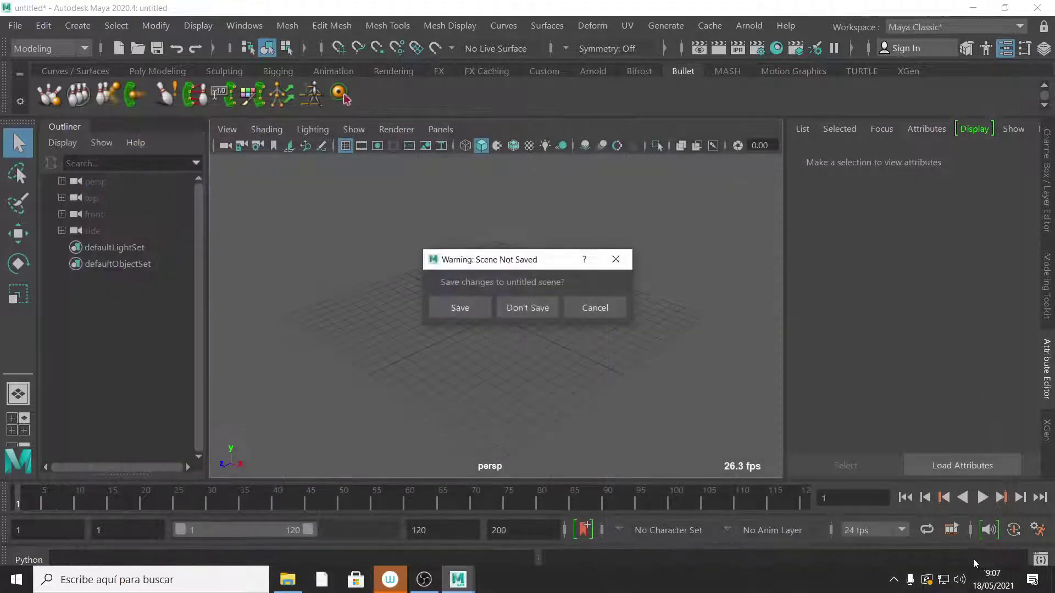
left_click(551, 309)
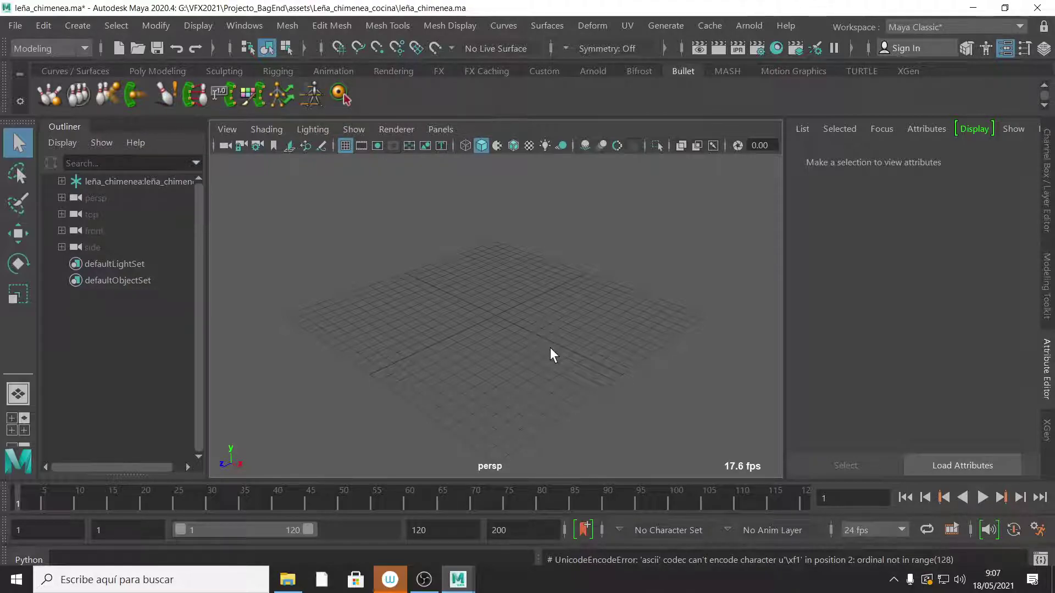
Select the leña_chimenea locator group and frame the whole firewood model in the perspective view.
left_click(110, 183)
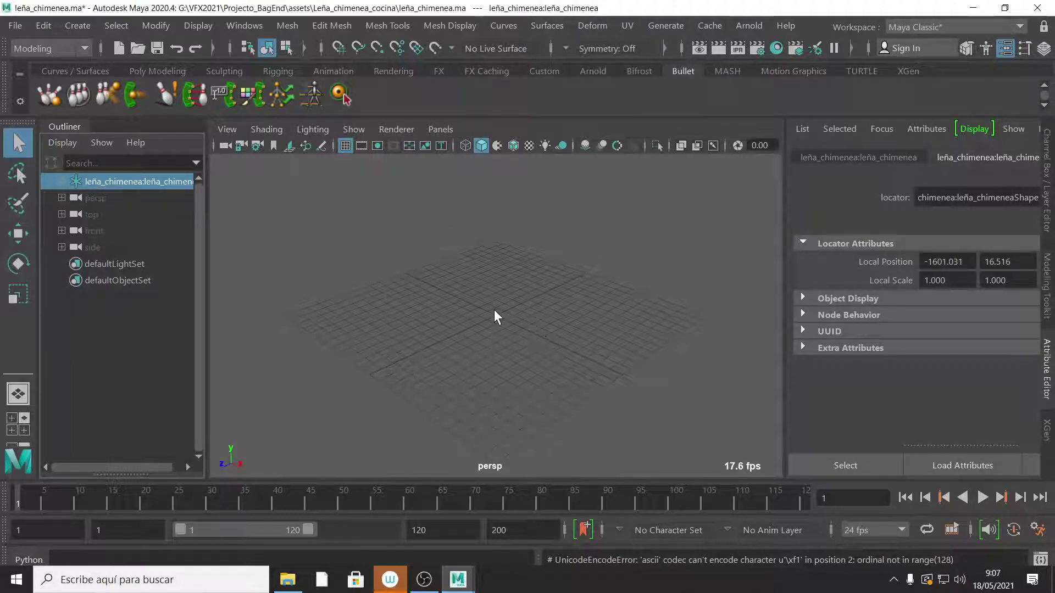
key("f")
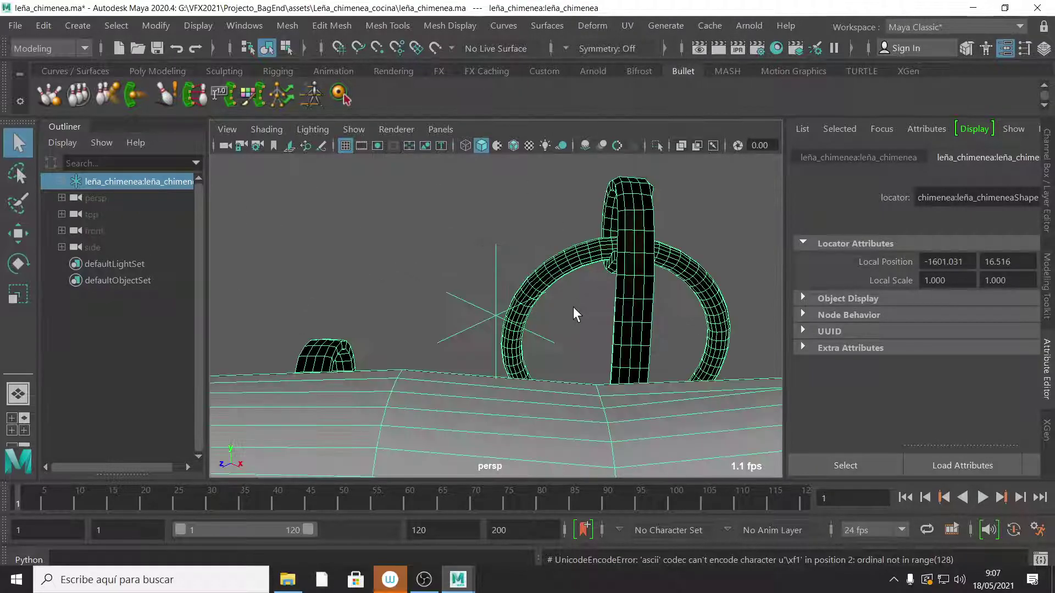
mouse_move(582, 289)
left_mouse_down("alt")
mouse_move(478, 298)
mouse_move(537, 308)
mouse_move(376, 322)
mouse_move(571, 303)
left_mouse_up("alt")
right_click_drag(571, 303, 464, 348, "alt")
left_click_drag(463, 348, 568, 299, "alt")
right_click_drag(568, 298, 290, 329, "alt")
left_click_drag(290, 329, 432, 345, "alt")
right_click_drag(432, 345, 483, 330, "alt")
left_click_drag(484, 329, 494, 299, "alt")
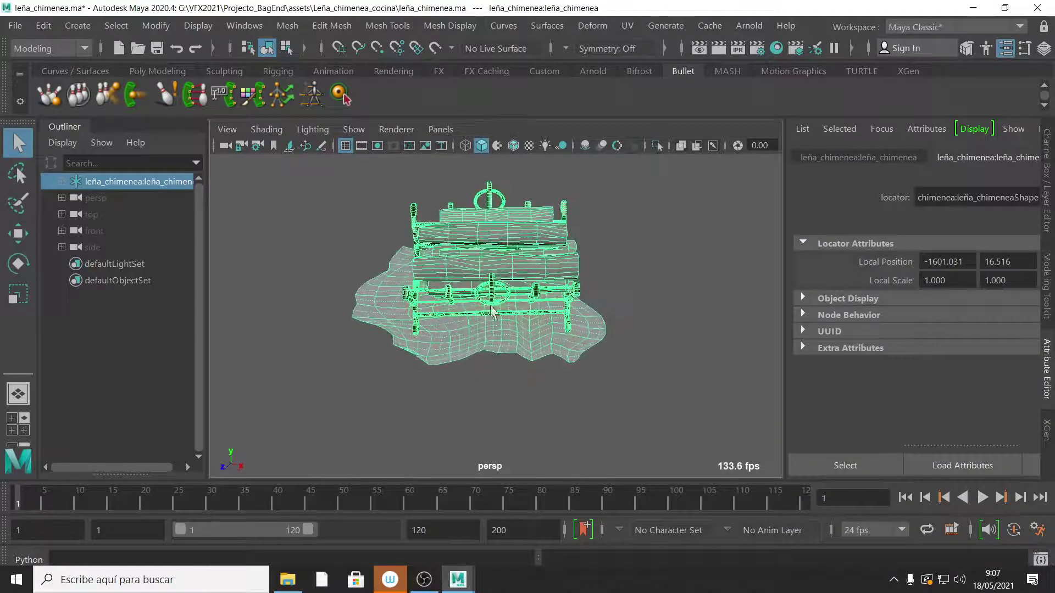
middle_click_drag(494, 299, 505, 306, "alt")
mouse_move(504, 306)
left_mouse_down("alt")
mouse_move(478, 311)
mouse_move(524, 317)
mouse_move(511, 314)
left_mouse_up("alt")
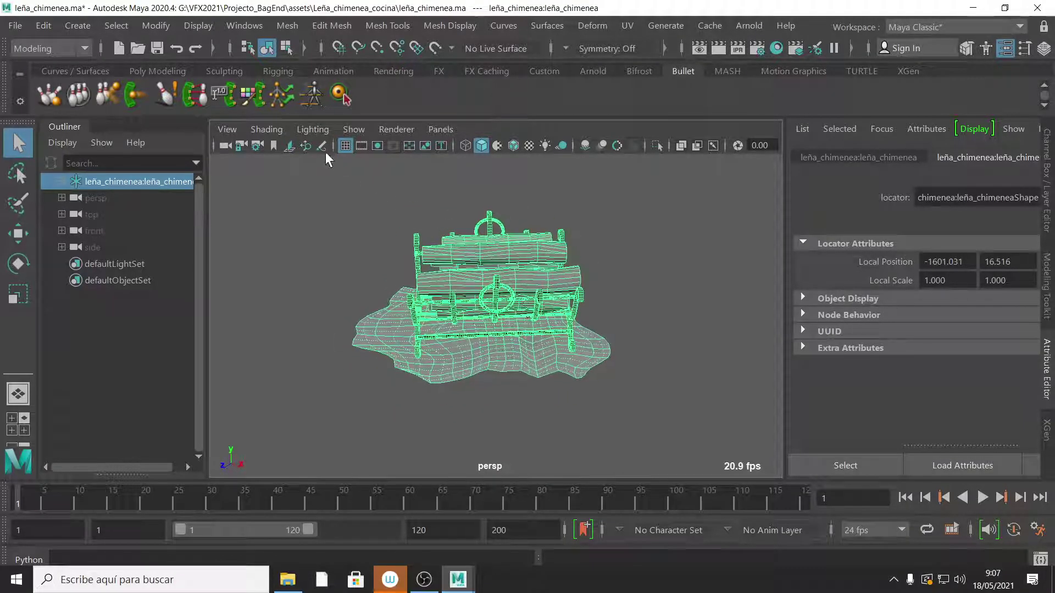
Turn on textured display in the perspective view, deselect the firewood model and inspect its textures from several angles.
left_click(529, 146)
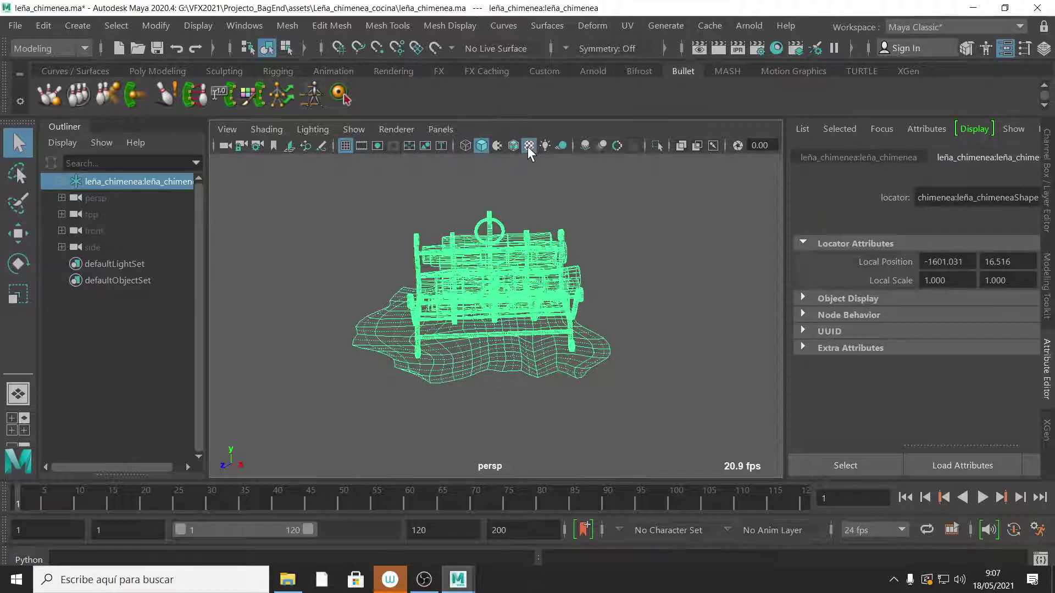
mouse_move(525, 174)
left_mouse_down("alt")
mouse_move(576, 254)
mouse_move(492, 228)
mouse_move(529, 151)
left_mouse_up("alt")
left_click(529, 192)
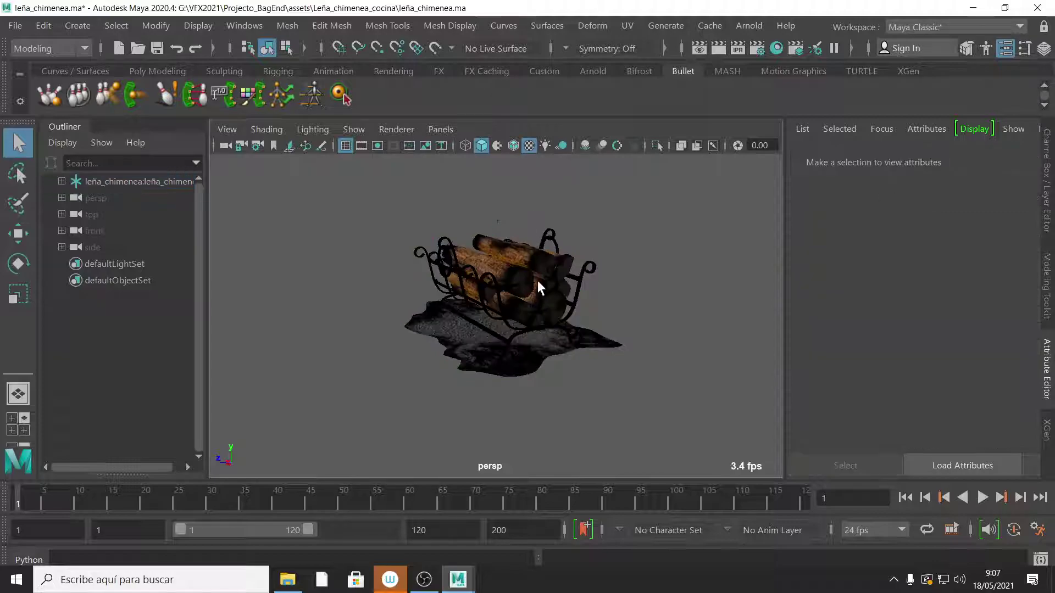
left_click_drag(529, 287, 503, 296, "alt")
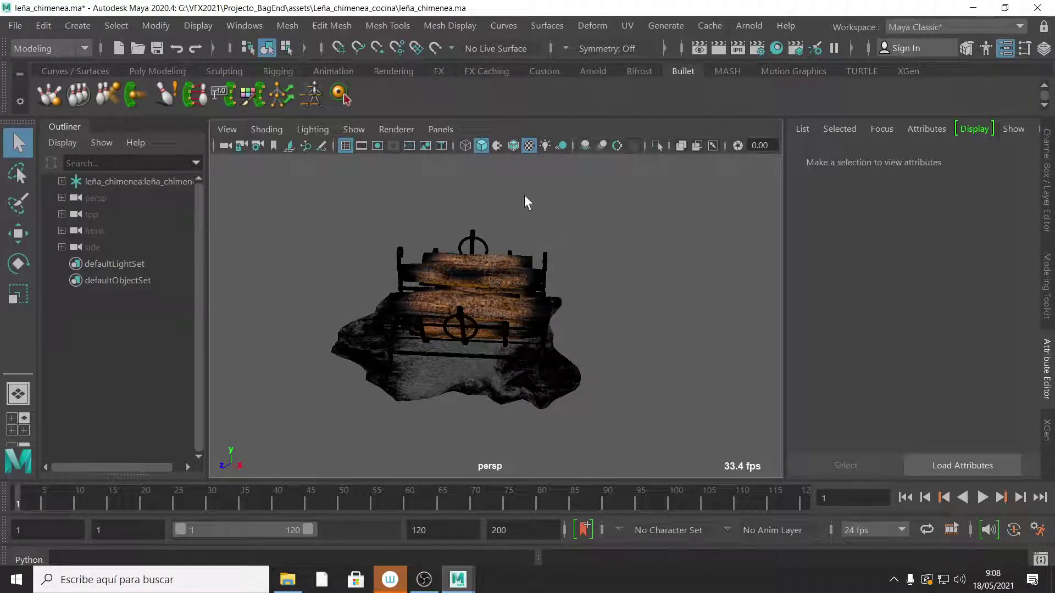
left_click_drag(553, 235, 548, 271, "alt")
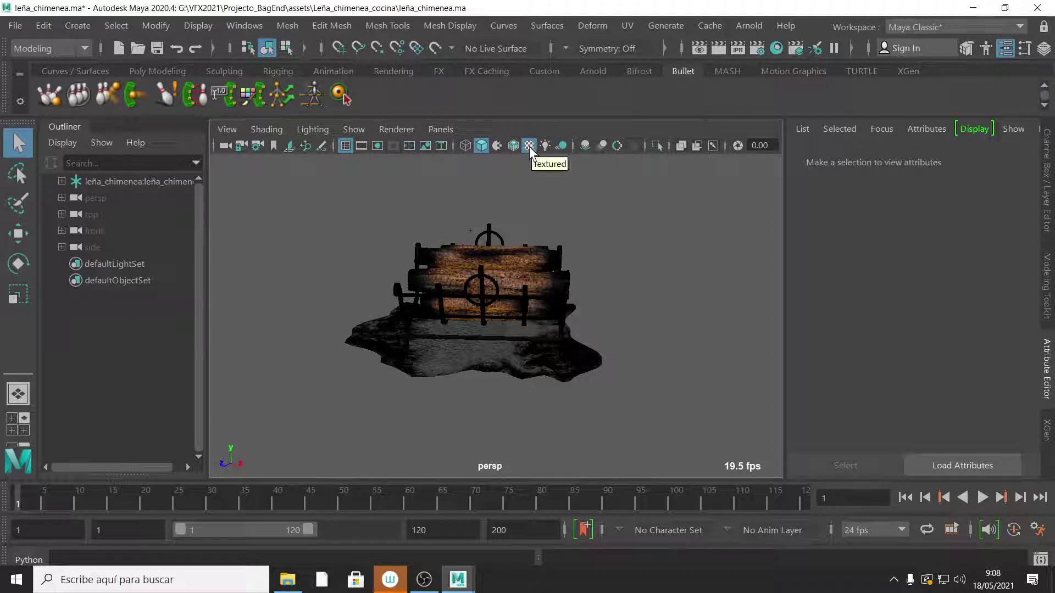
left_click_drag(545, 217, 588, 249, "alt")
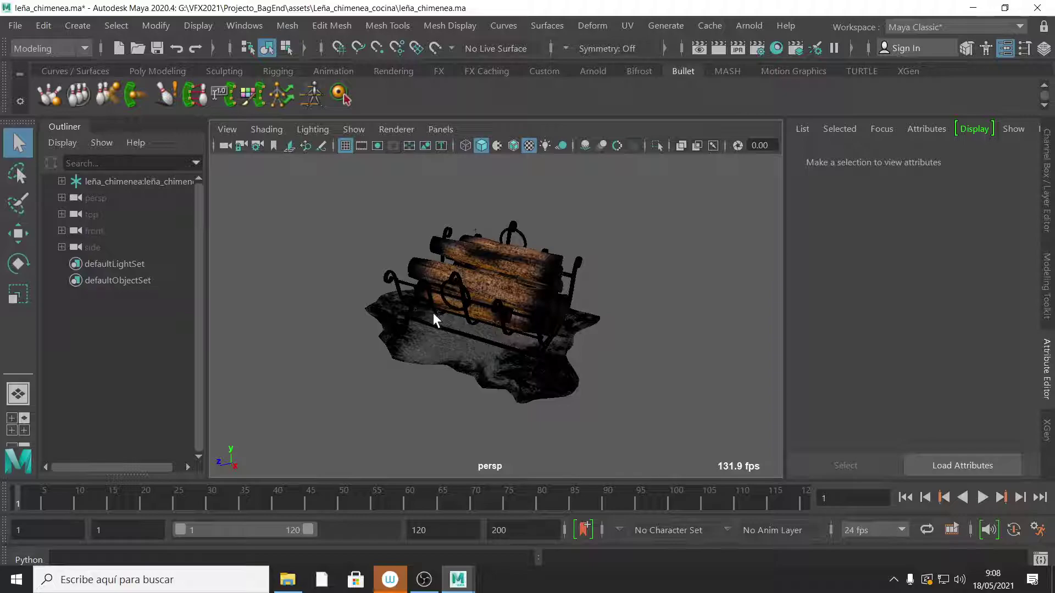
left_click_drag(439, 307, 648, 193, "alt")
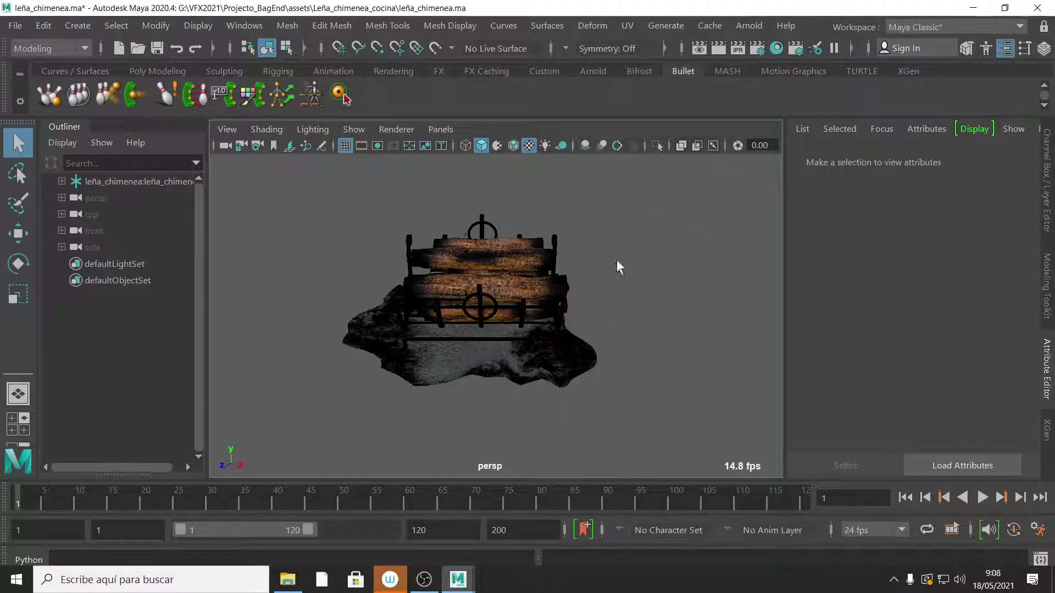
left_click_drag(529, 317, 509, 263, "alt")
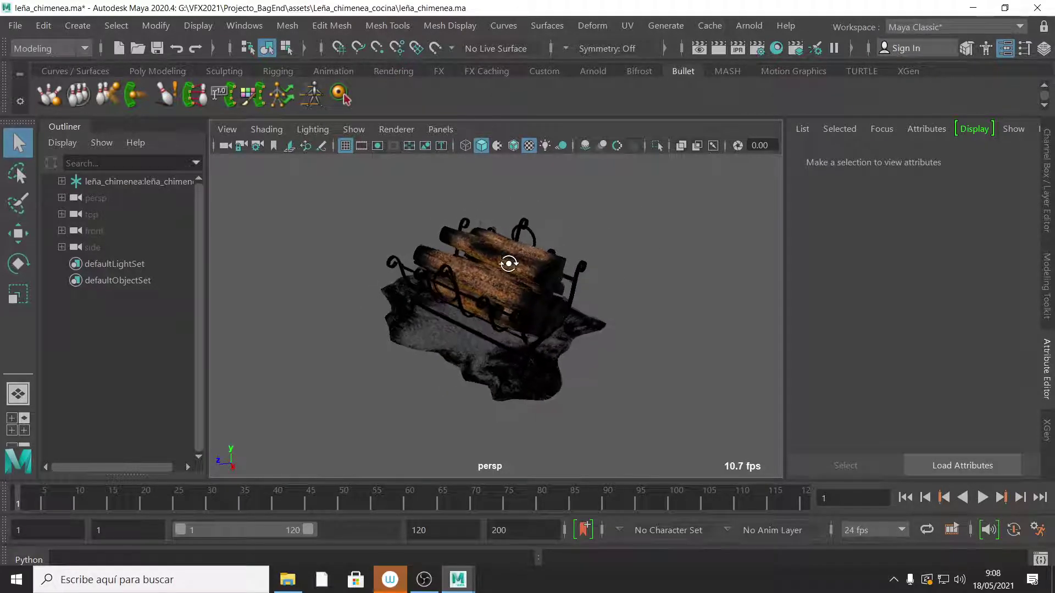
Show the material attributes of the wrought-iron log holder and widen the Attribute Editor.
left_click(397, 263)
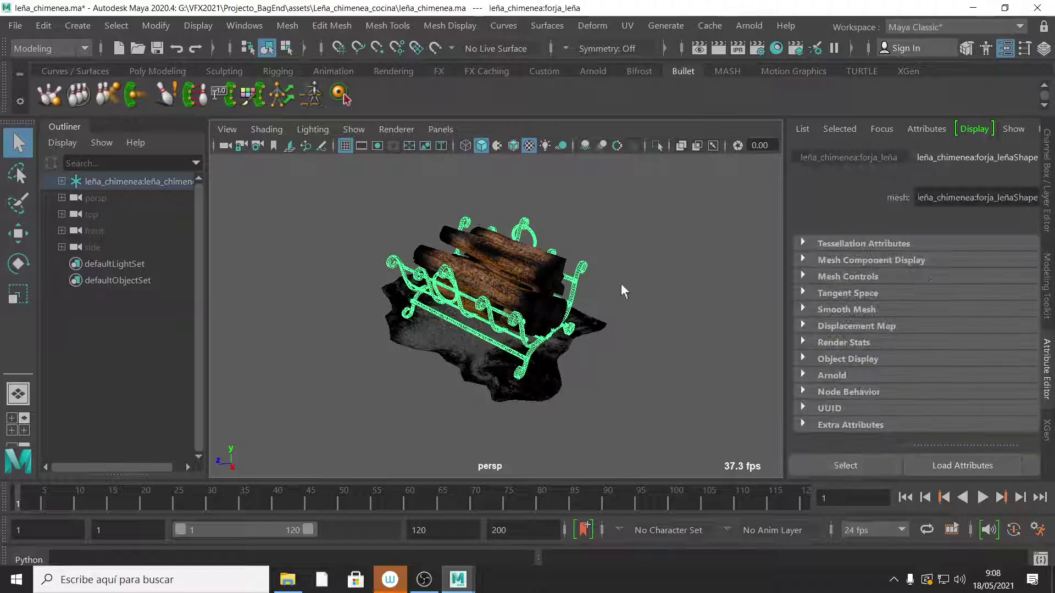
right_click(394, 263)
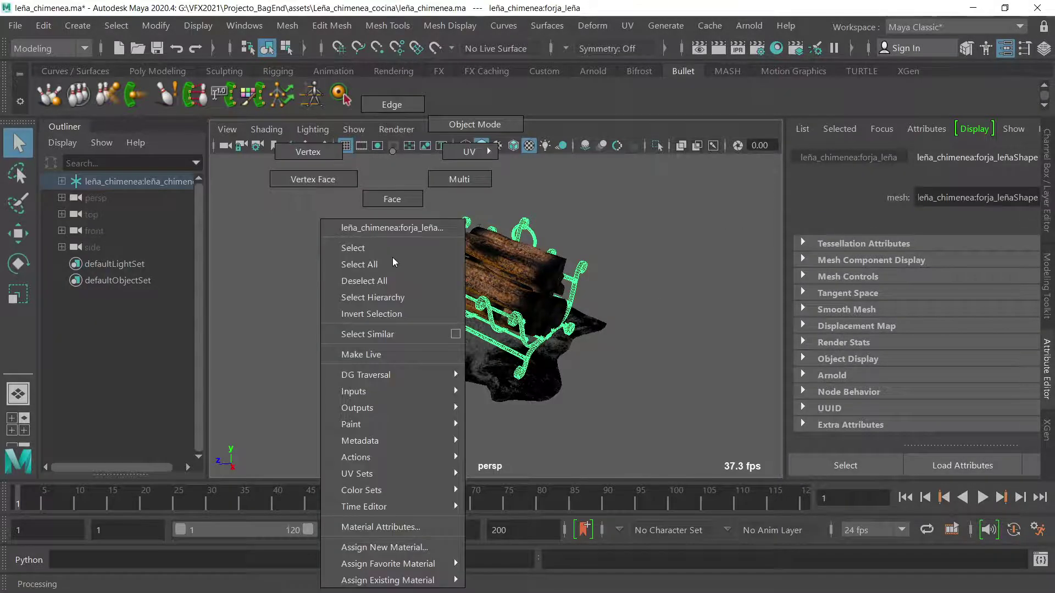
left_click(401, 529)
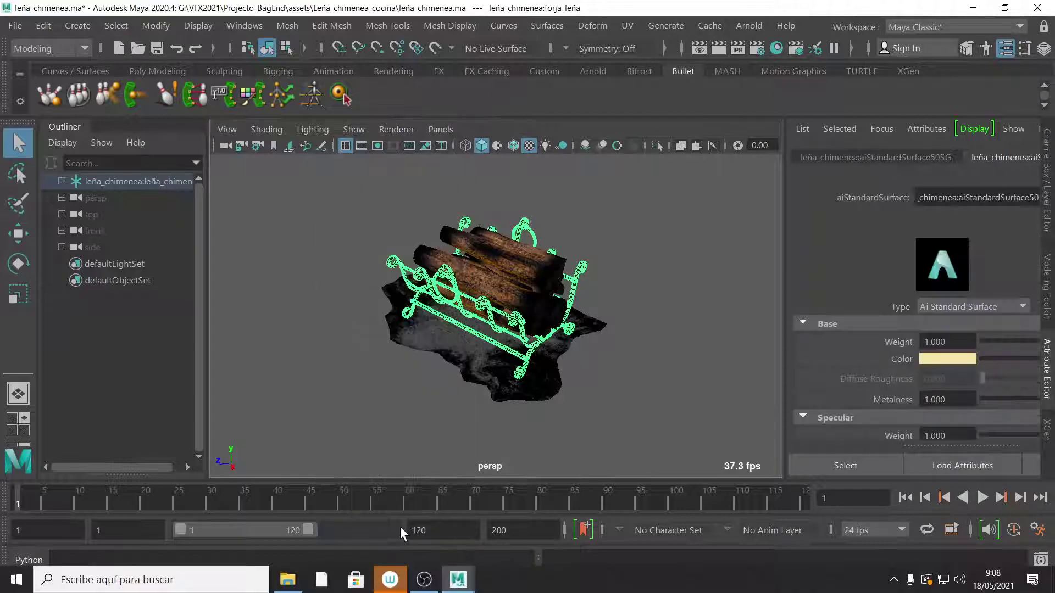
left_click_drag(780, 287, 612, 287)
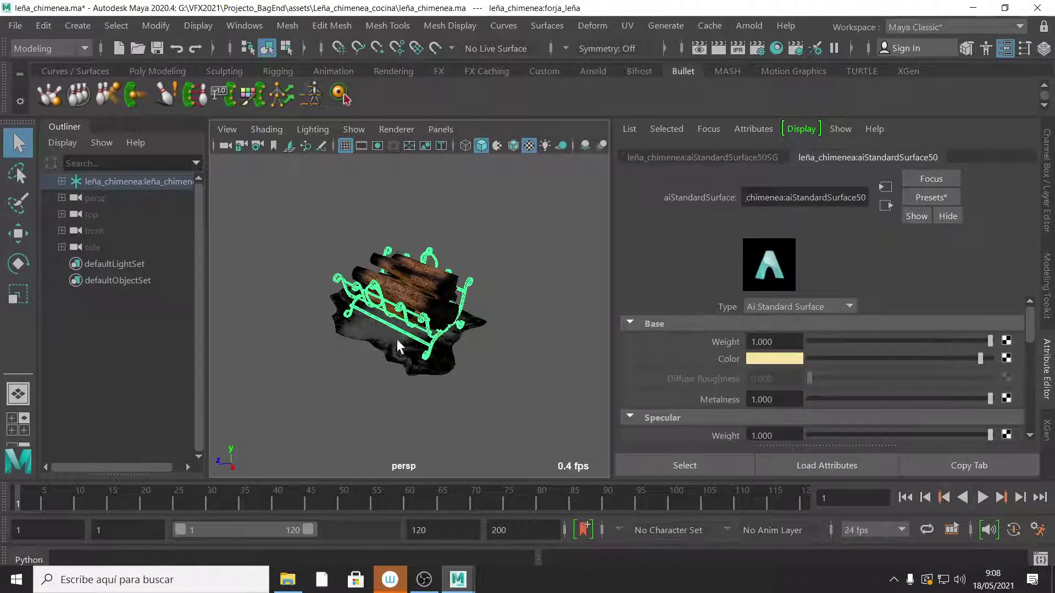
Select the ash floor mesh under the log holder and examine its shape and texture up close and from several angles.
left_click(380, 339)
scroll(471, 367, "up", 5)
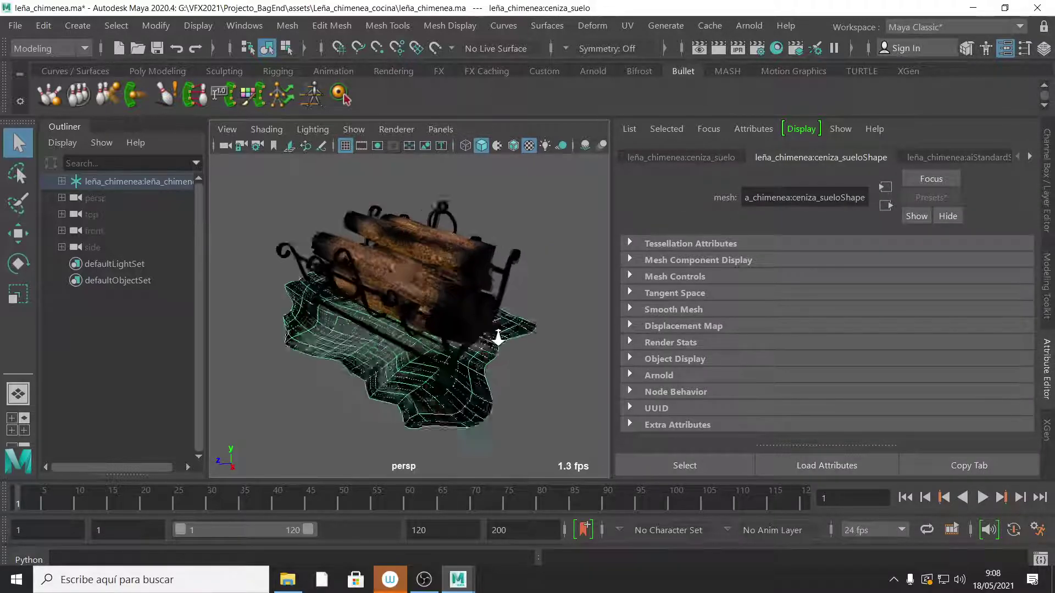
scroll(478, 340, "down", 5)
scroll(473, 346, "up", 6)
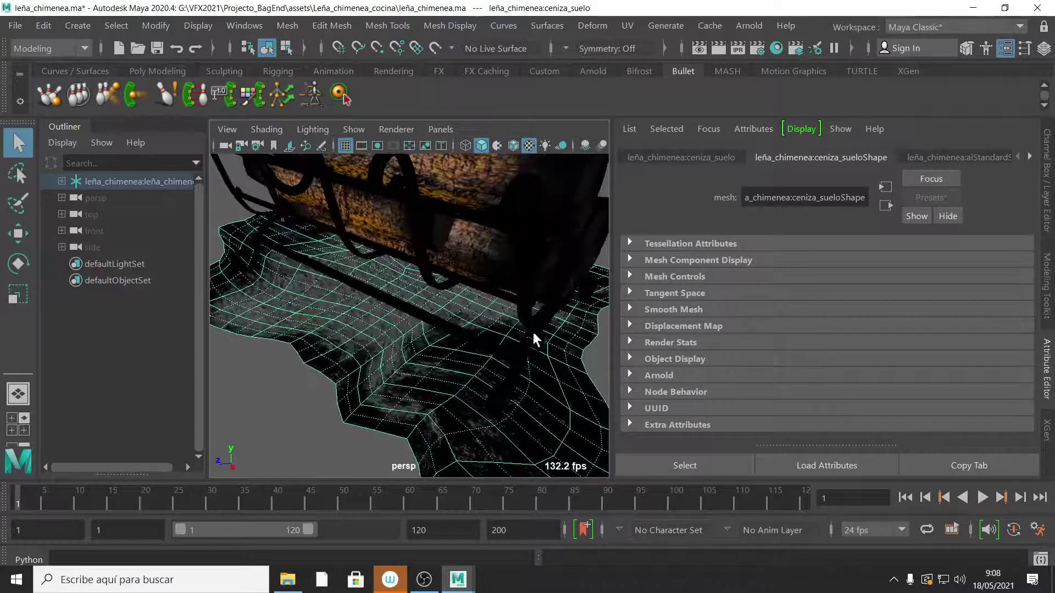
left_click_drag(431, 370, 481, 328, "alt")
scroll(481, 328, "down", 5)
left_click_drag(376, 333, 400, 335, "alt")
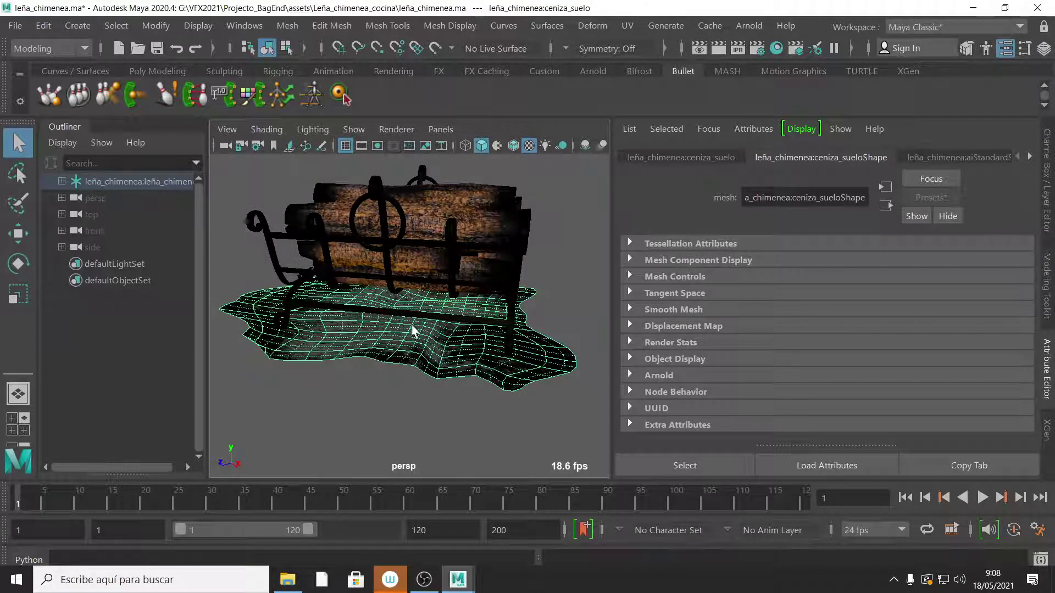
left_click_drag(414, 332, 449, 389, "alt")
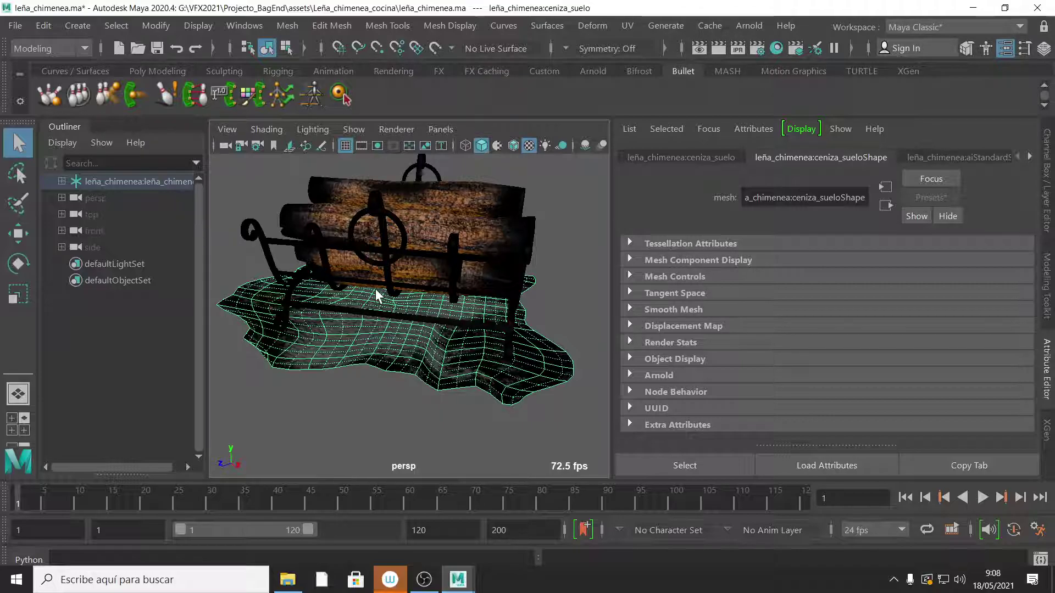
left_click_drag(404, 341, 339, 323, "alt")
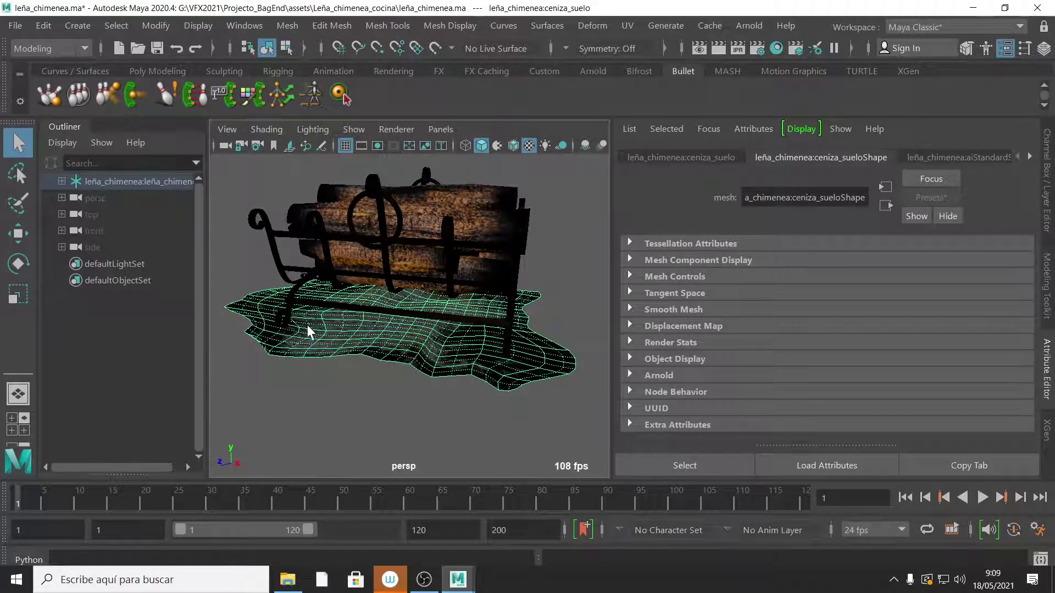
left_click_drag(349, 322, 417, 343, "alt")
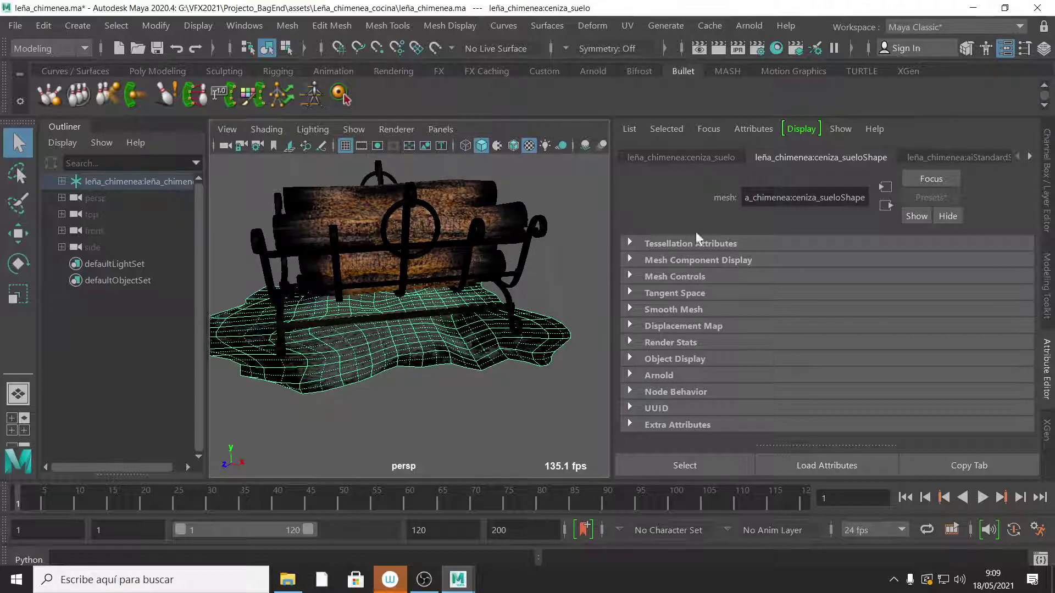
left_click(381, 403)
left_click(367, 388)
left_click_drag(431, 331, 437, 200, "alt")
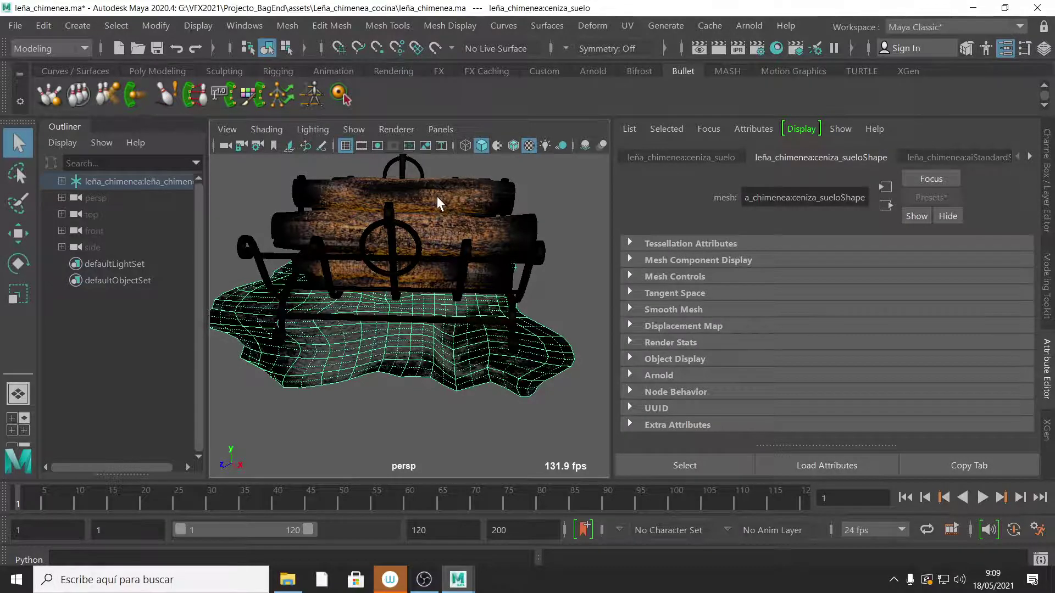
left_click_drag(419, 233, 401, 371, "alt")
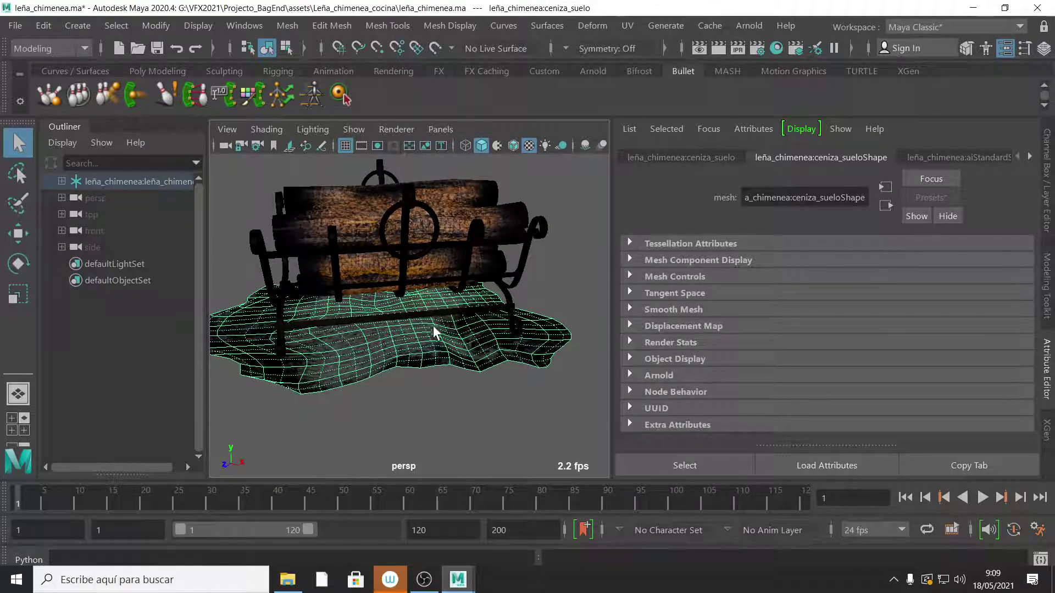
Show the ash floor's material attributes and open its base color file texture to check the dust.jpg image name.
right_click(426, 345)
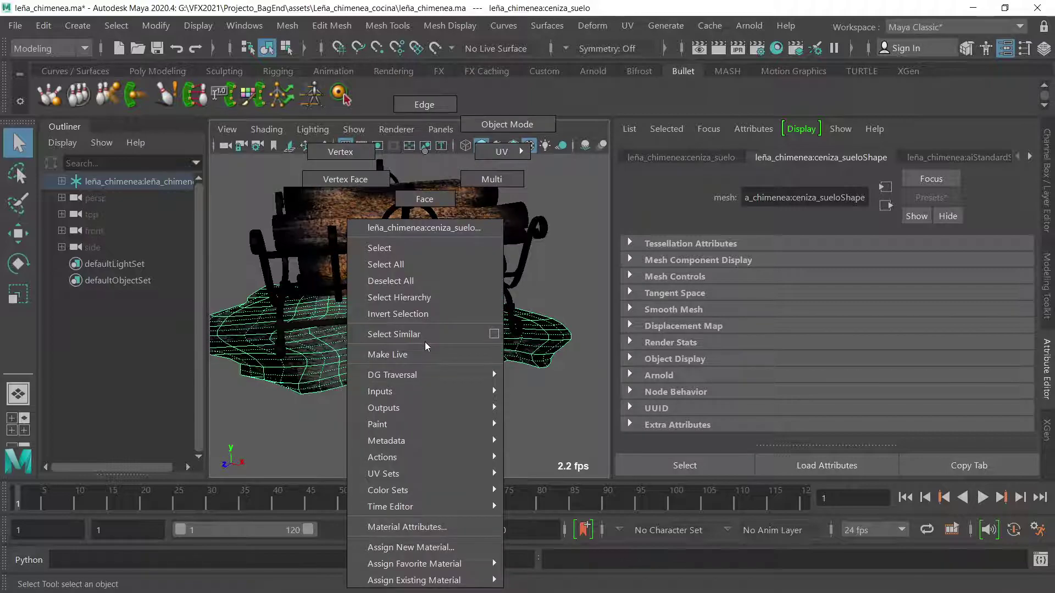
left_click(416, 529)
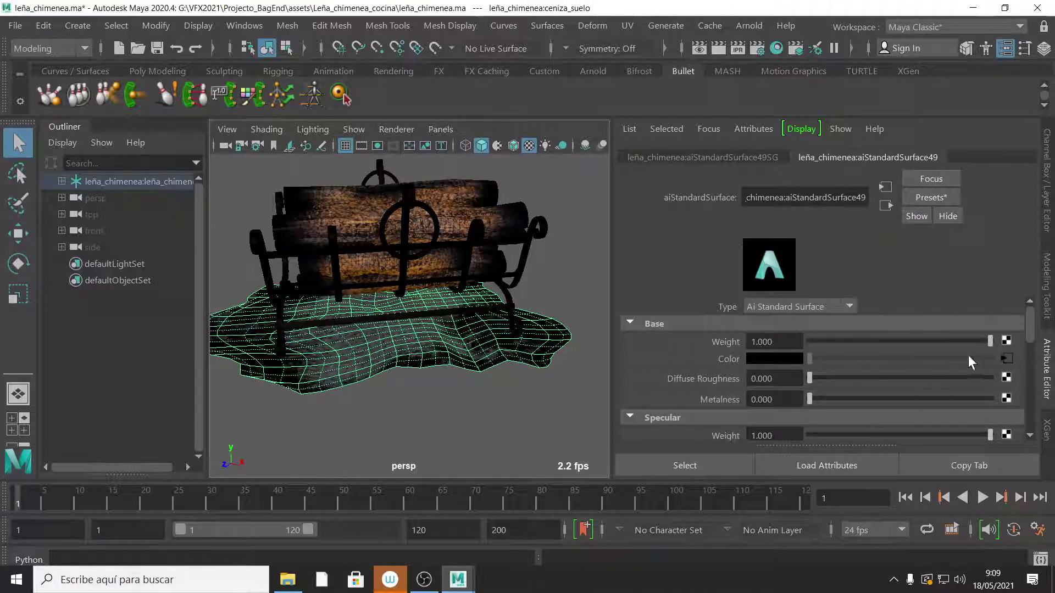
left_click(1007, 358)
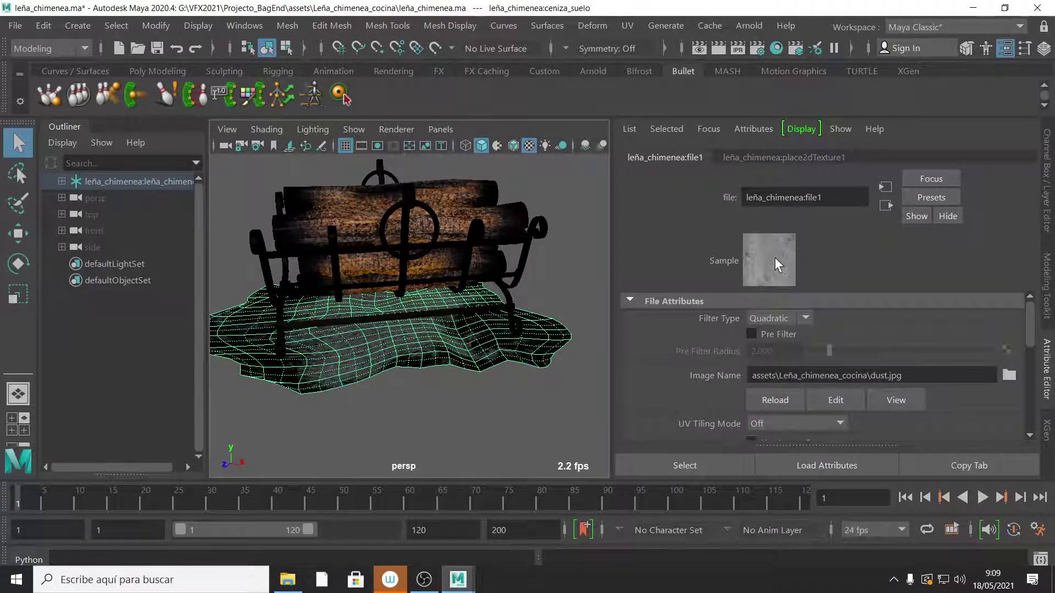
left_click_drag(920, 375, 870, 375)
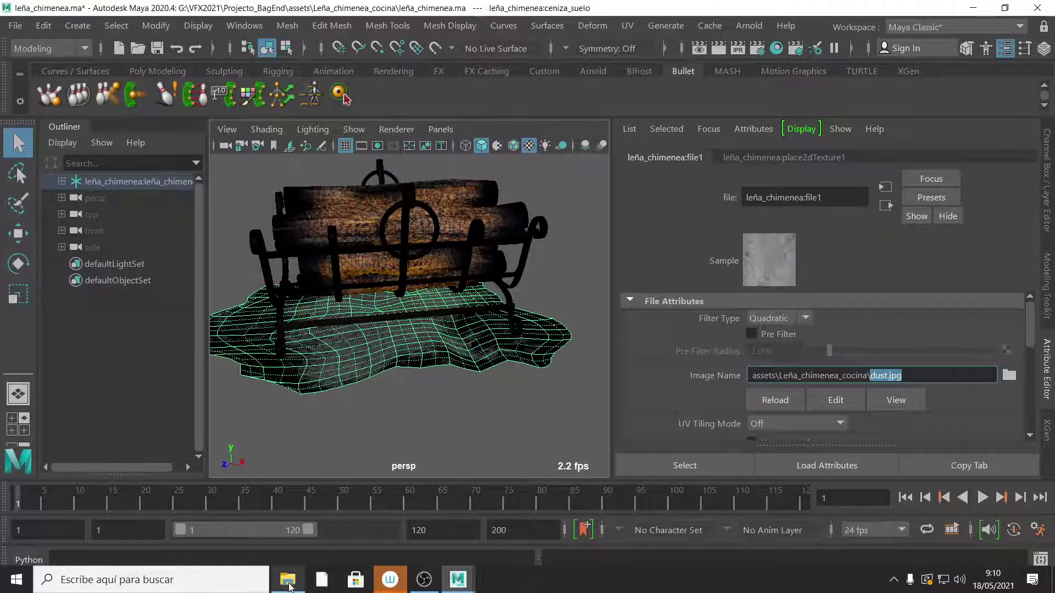
right_click_drag(423, 369, 441, 360, "alt")
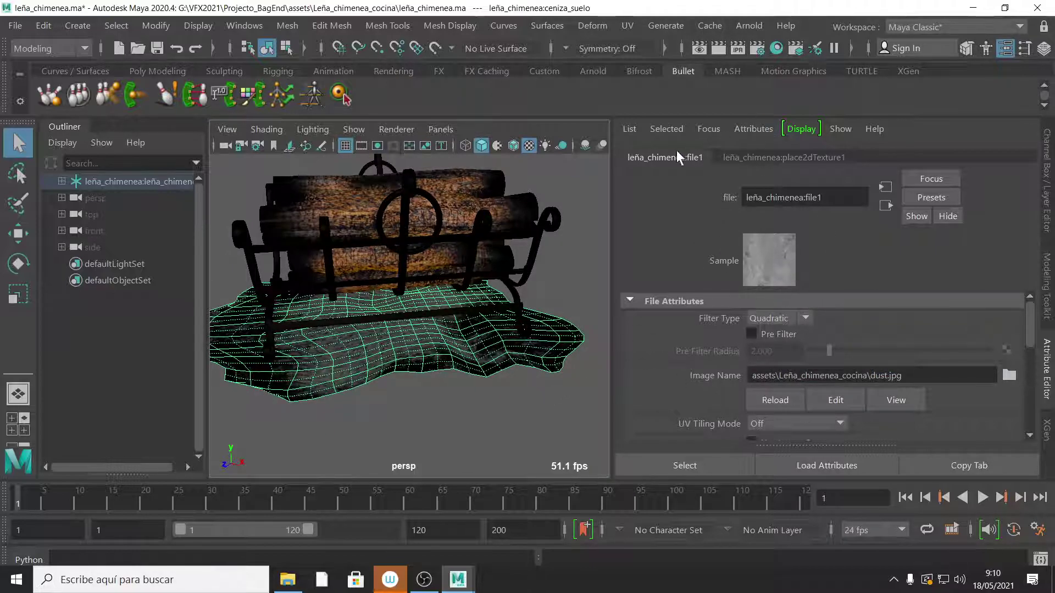
Inspect a node connected to the ash texture, reselect the ash floor mesh and reopen aiStandardSurface49's base color texture.
left_click(883, 186)
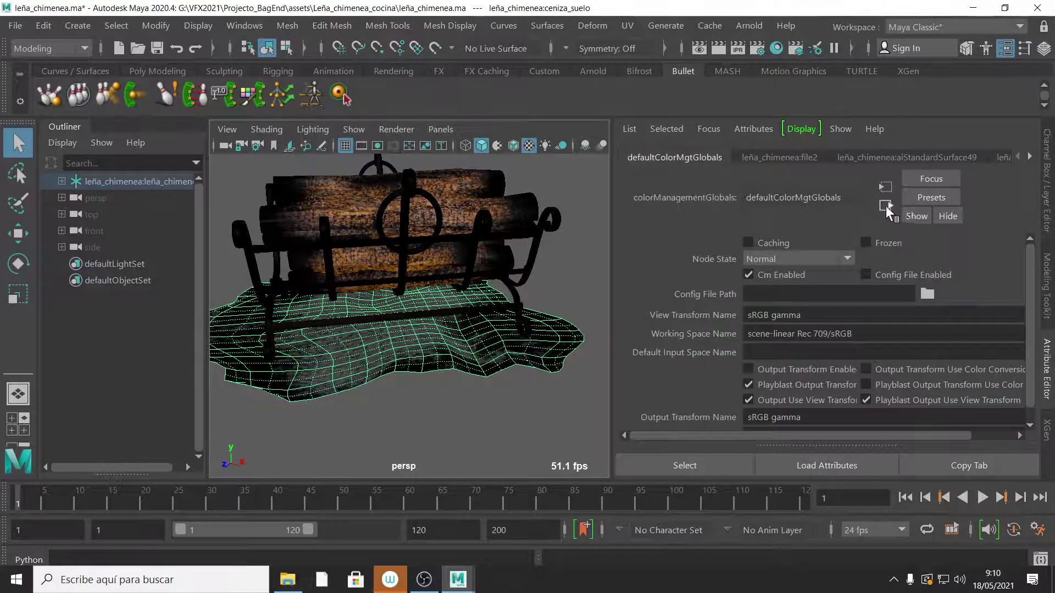
left_click(546, 304)
left_click(563, 340)
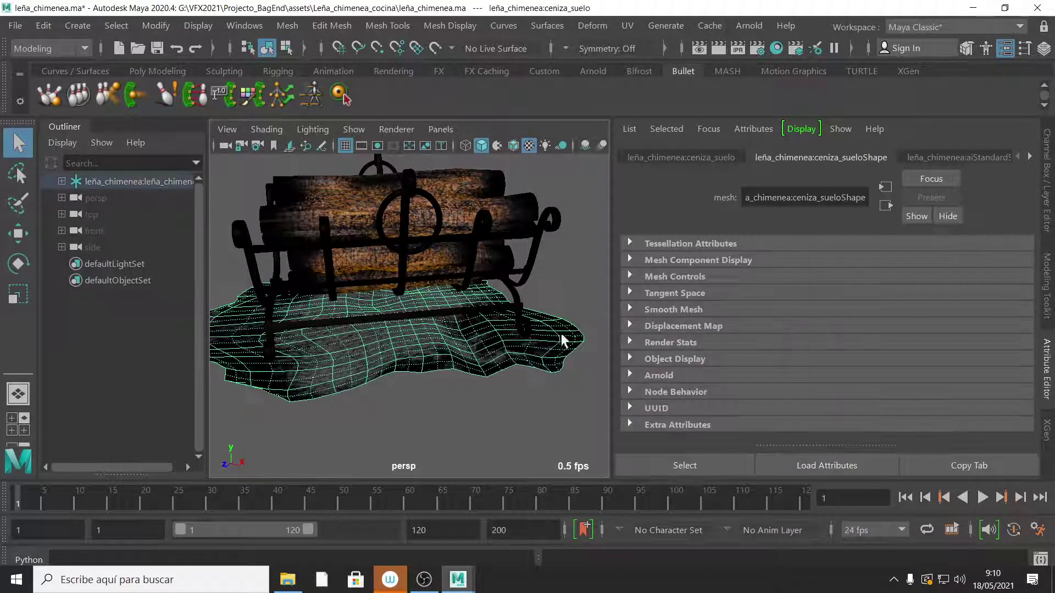
left_click(1030, 156)
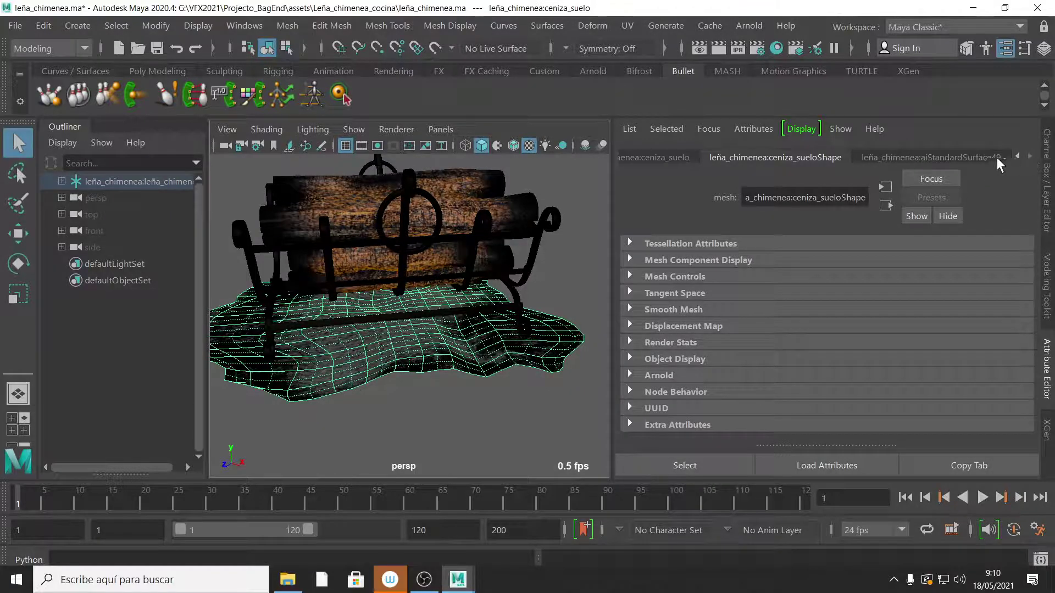
left_click(1008, 157)
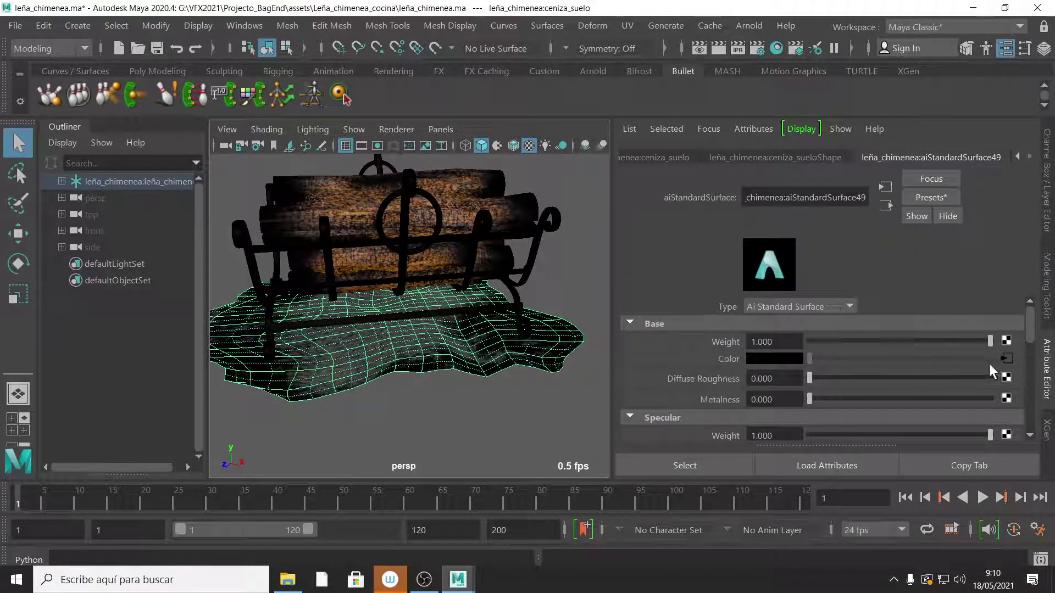
left_click(1007, 358)
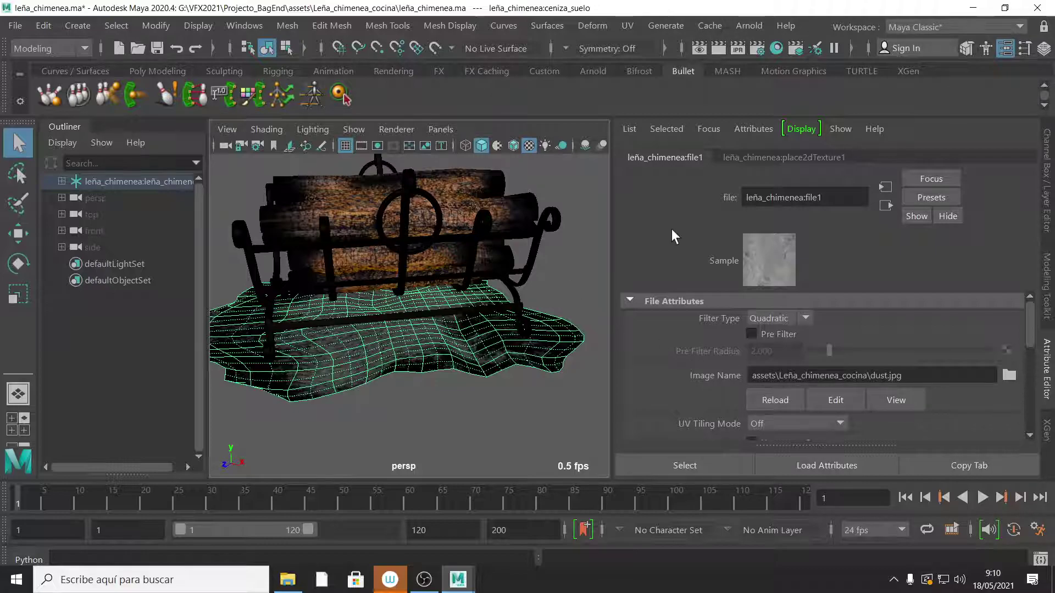
Deselect and reselect the ash floor, reopen its color texture and examine the full relative path to dust.jpg.
left_click(542, 167)
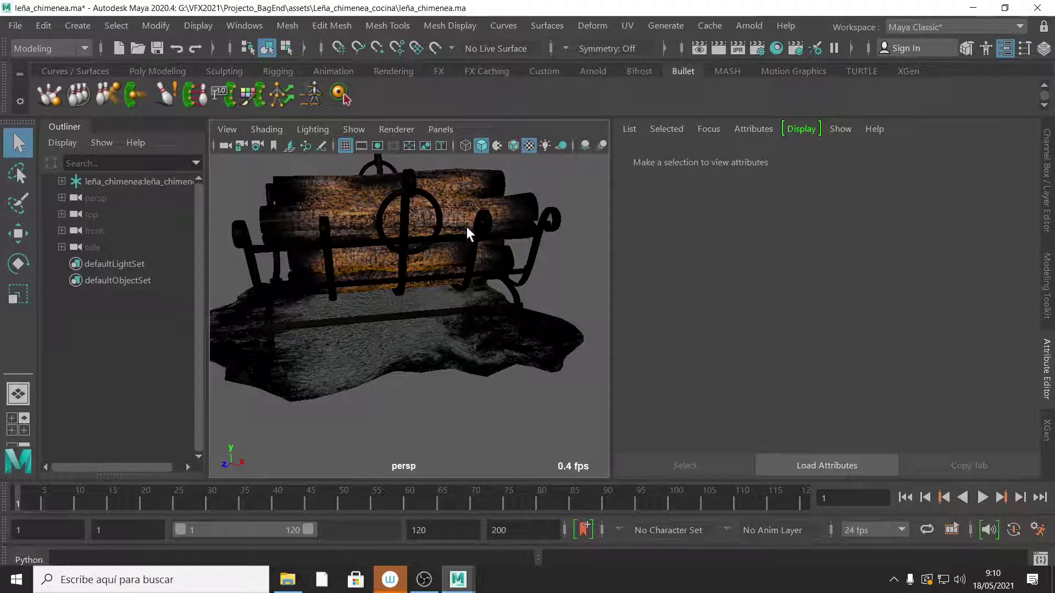
left_click(468, 326)
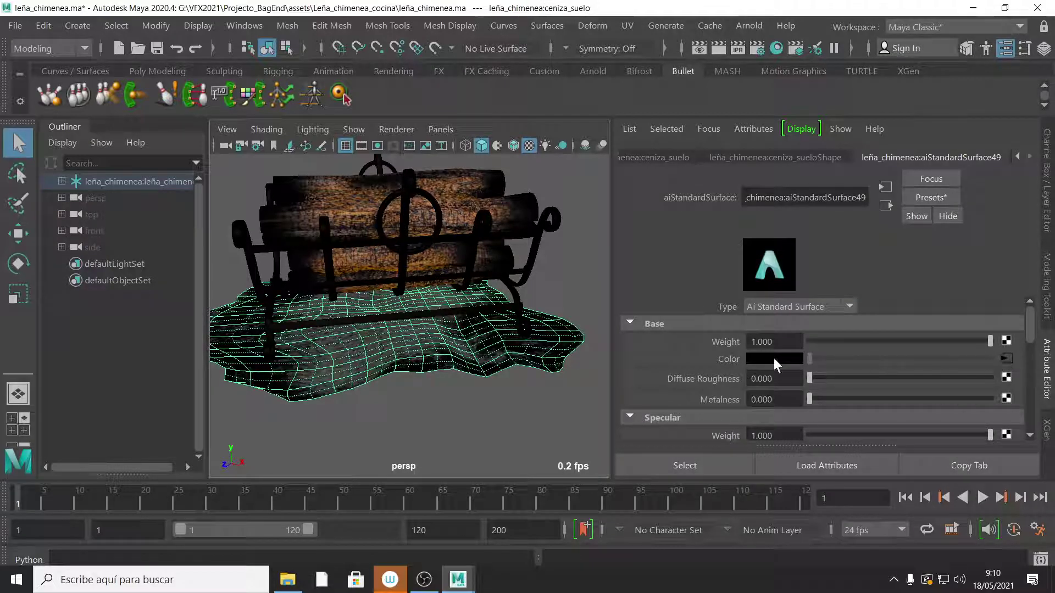
left_click(1008, 357)
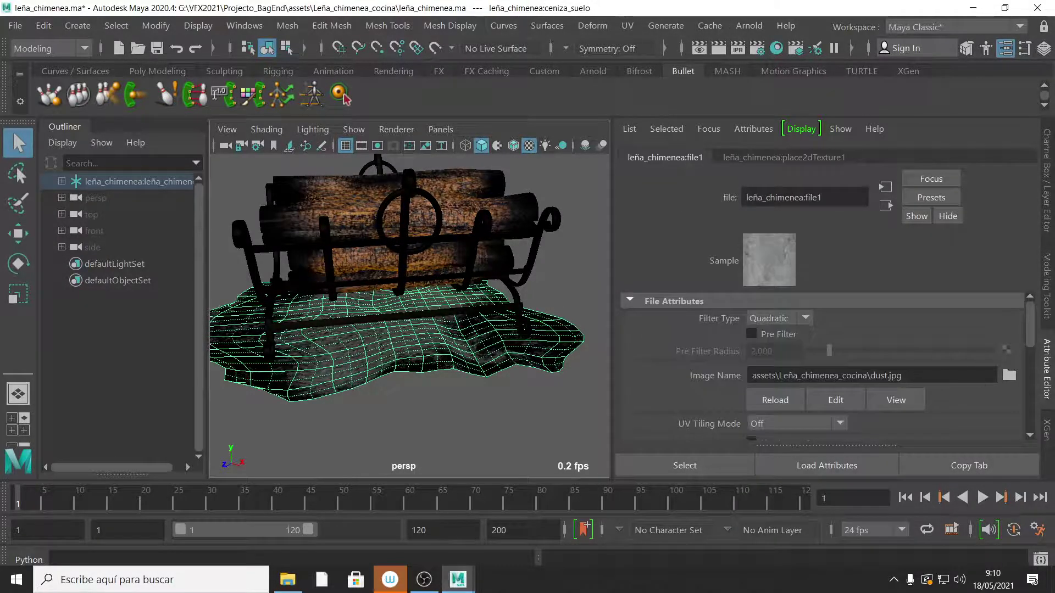
left_click_drag(904, 375, 729, 371)
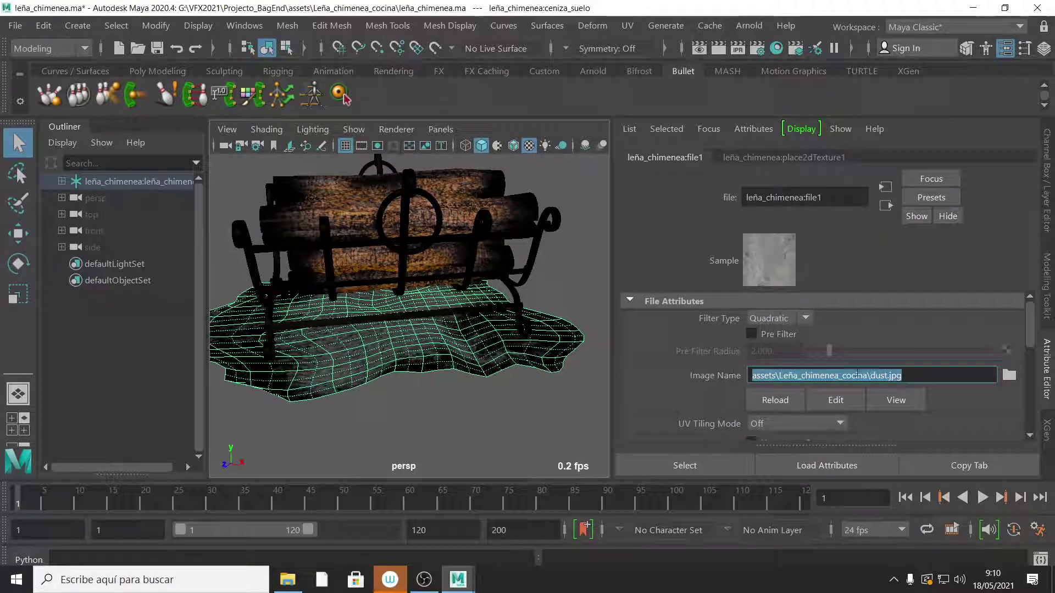
left_click_drag(841, 373, 755, 379)
left_click(902, 375)
key("ctrl+a")
left_click_drag(528, 337, 549, 341, "alt")
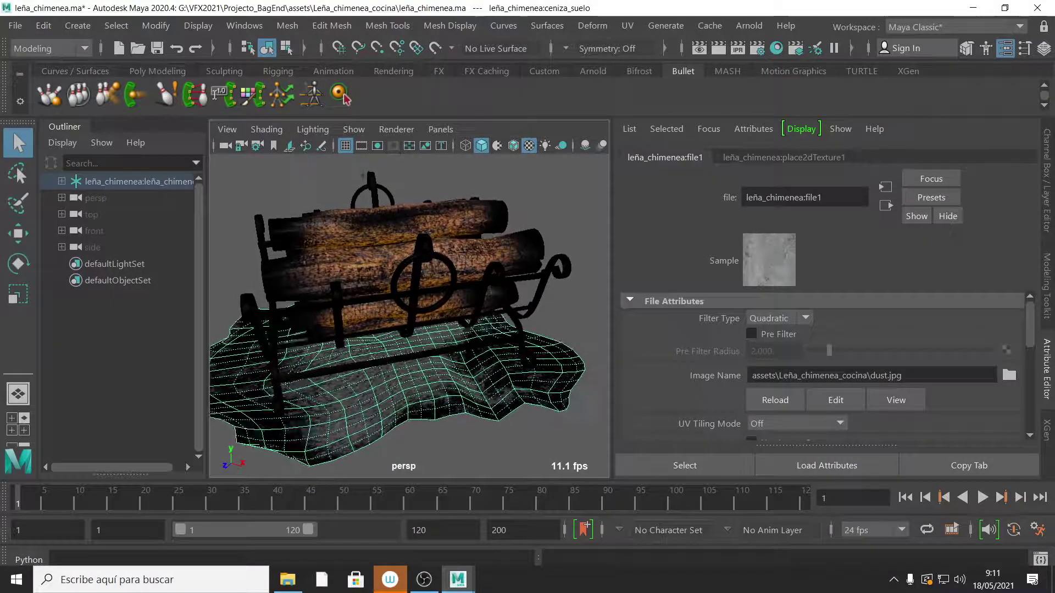
Select the upper front log and open the file texture connected to its material's base color.
left_click_drag(572, 259, 539, 262, "alt")
left_click(535, 248)
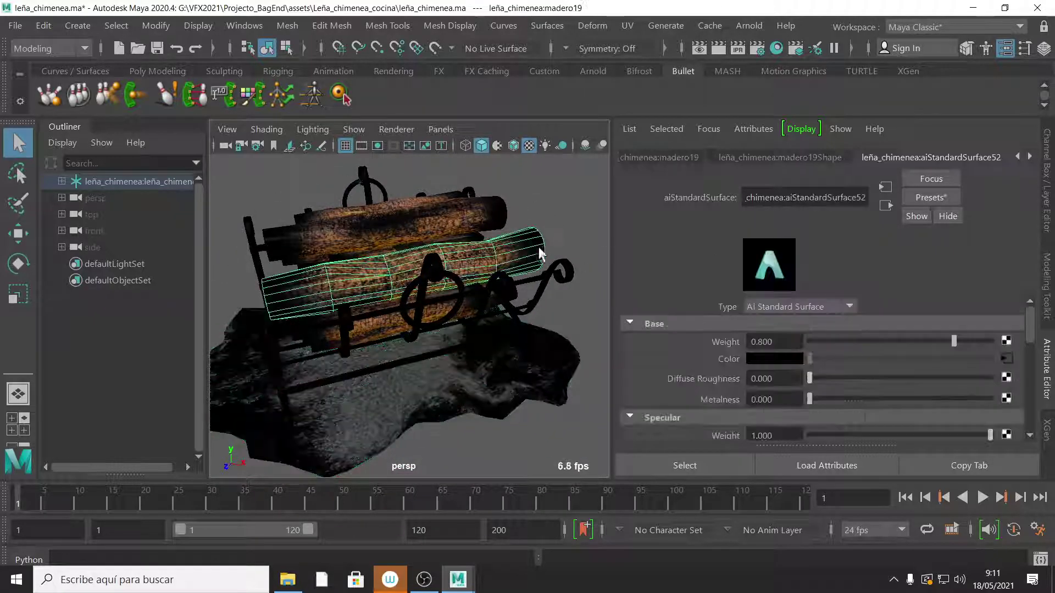
left_click_drag(595, 327, 527, 314, "alt")
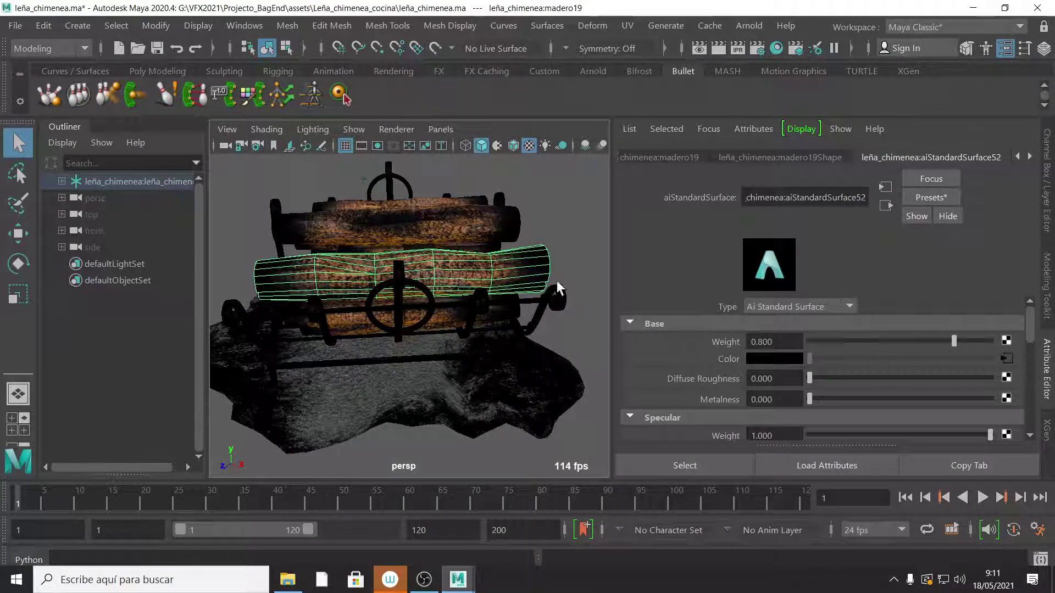
left_click(1005, 359)
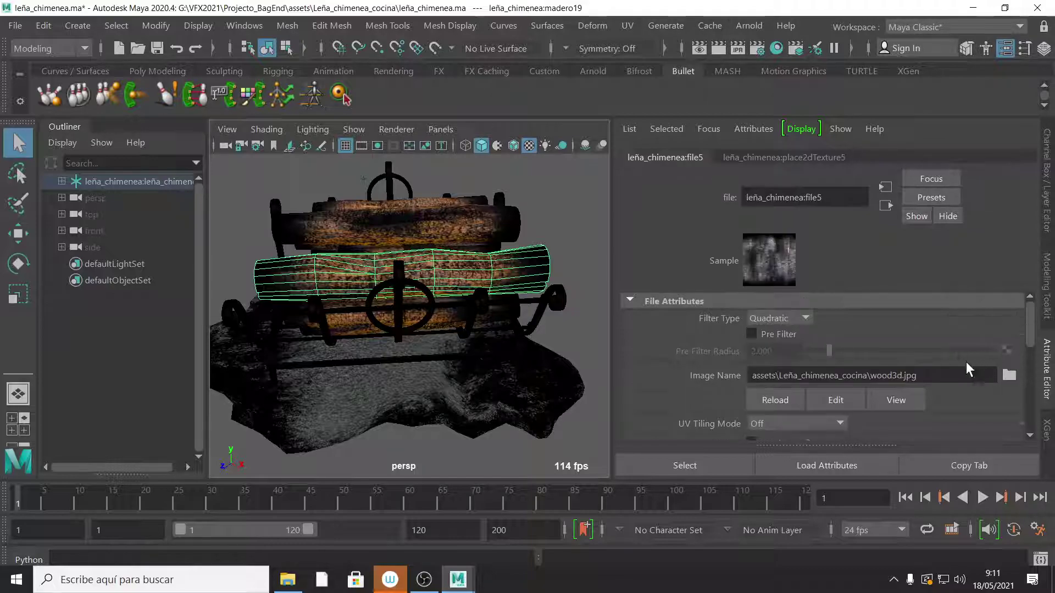
Examine the folder and file name parts of the log texture's image path, assets\Leña_chimenea_cocina\wood3d.jpg.
left_click_drag(916, 375, 751, 375)
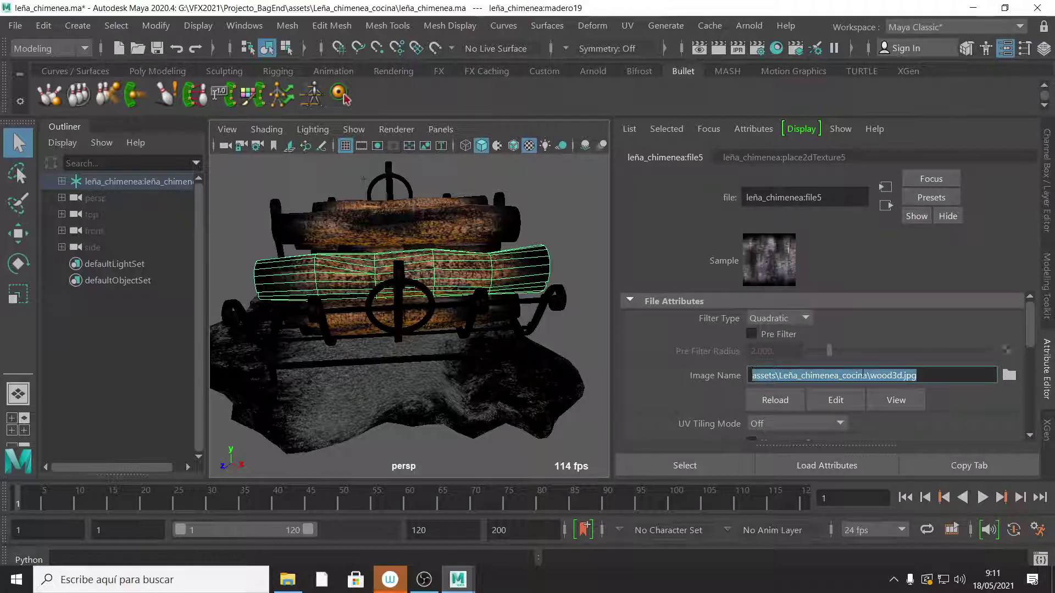
left_click_drag(916, 375, 751, 375)
left_click_drag(916, 375, 751, 375)
left_click_drag(869, 376, 902, 381)
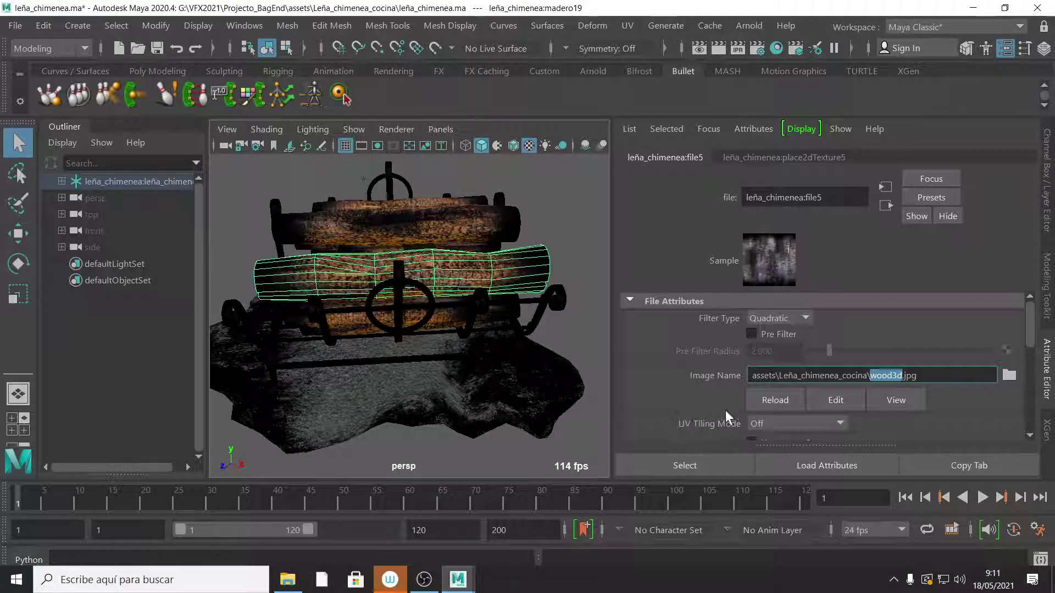
left_click_drag(869, 376, 751, 376)
left_click_drag(867, 376, 751, 375)
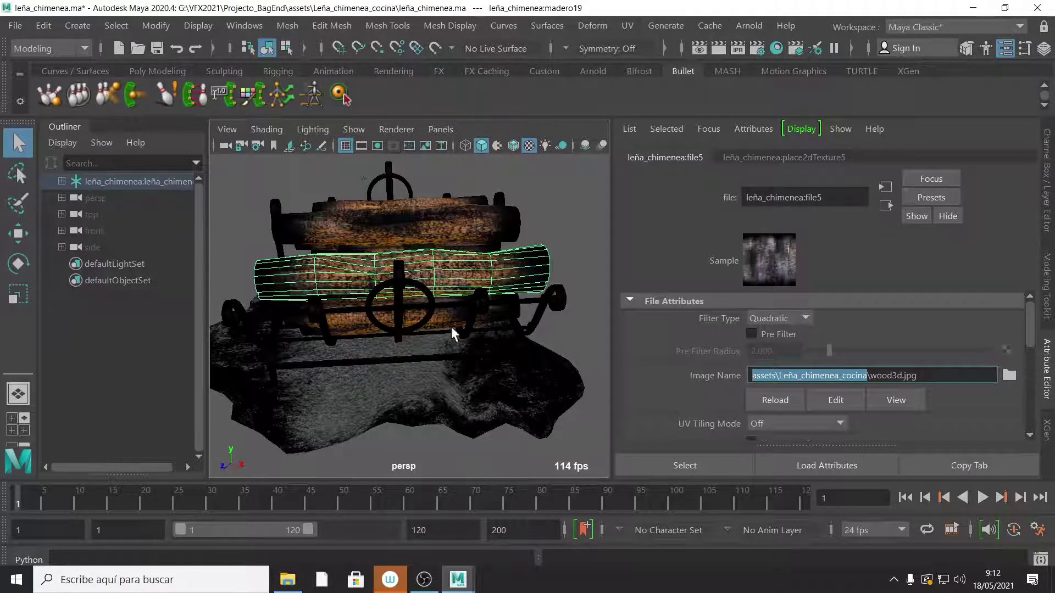
left_click_drag(442, 292, 476, 338, "alt")
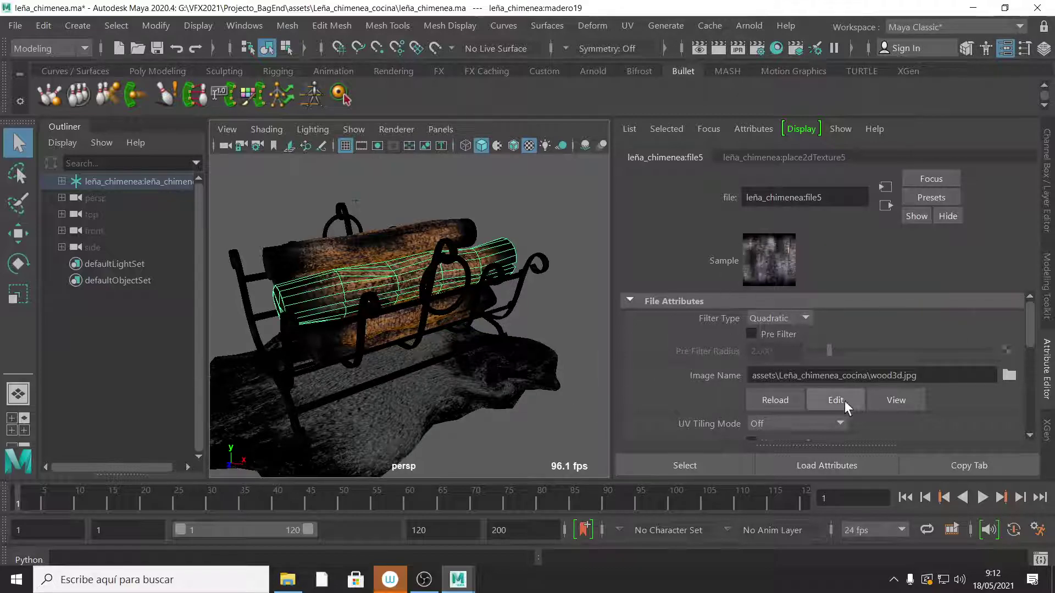
left_click_drag(920, 376, 740, 365)
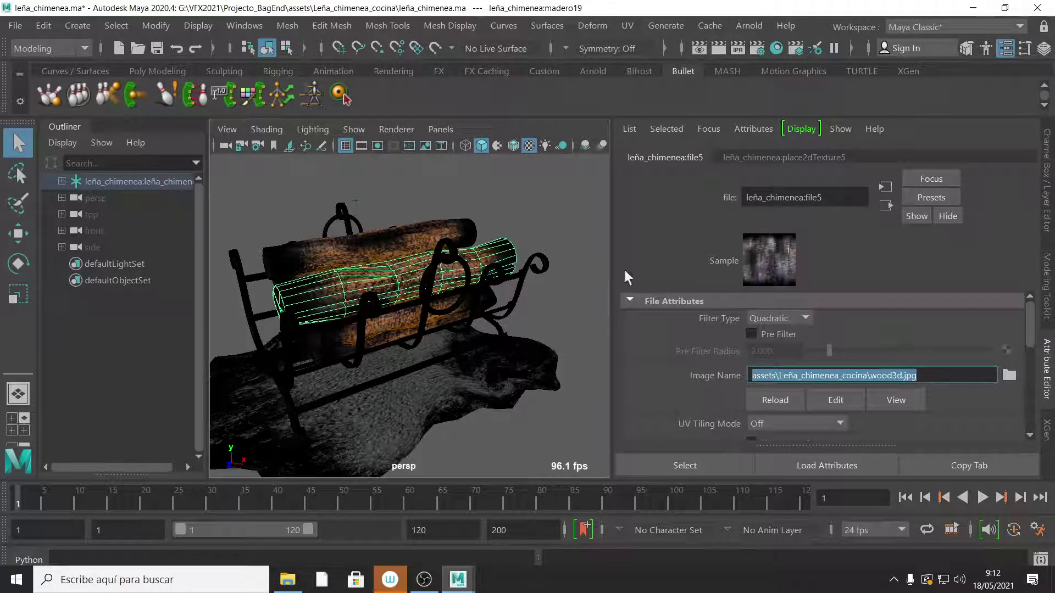
View the log from its end, go to the connected aiStandardSurface60 material and reopen its wood3d.jpg base color texture.
left_click_drag(448, 322, 527, 324, "alt")
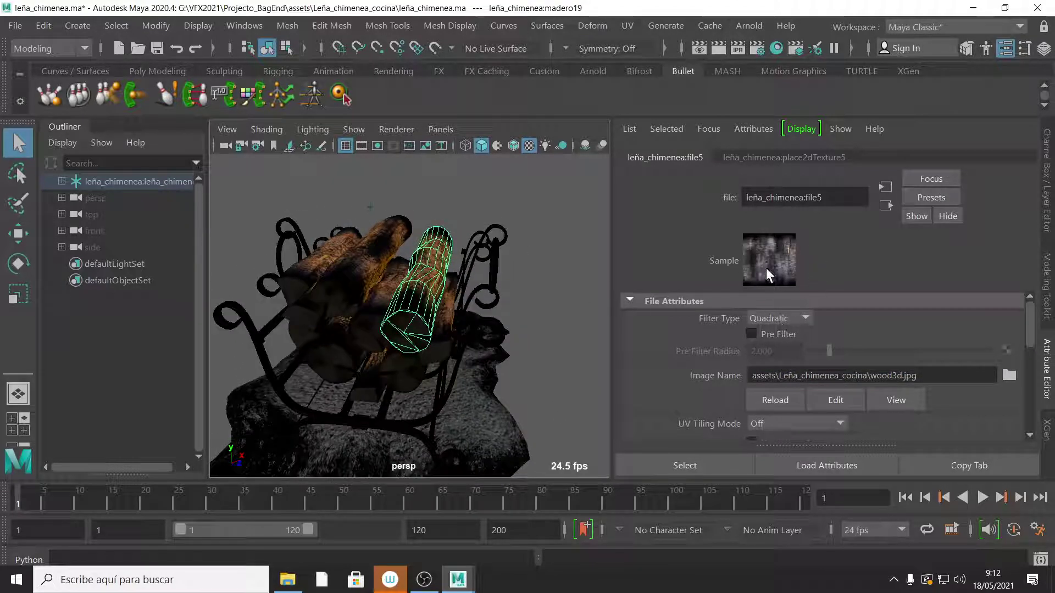
mouse_move(479, 298)
left_mouse_down("alt")
mouse_move(452, 311)
mouse_move(483, 299)
left_mouse_up("alt")
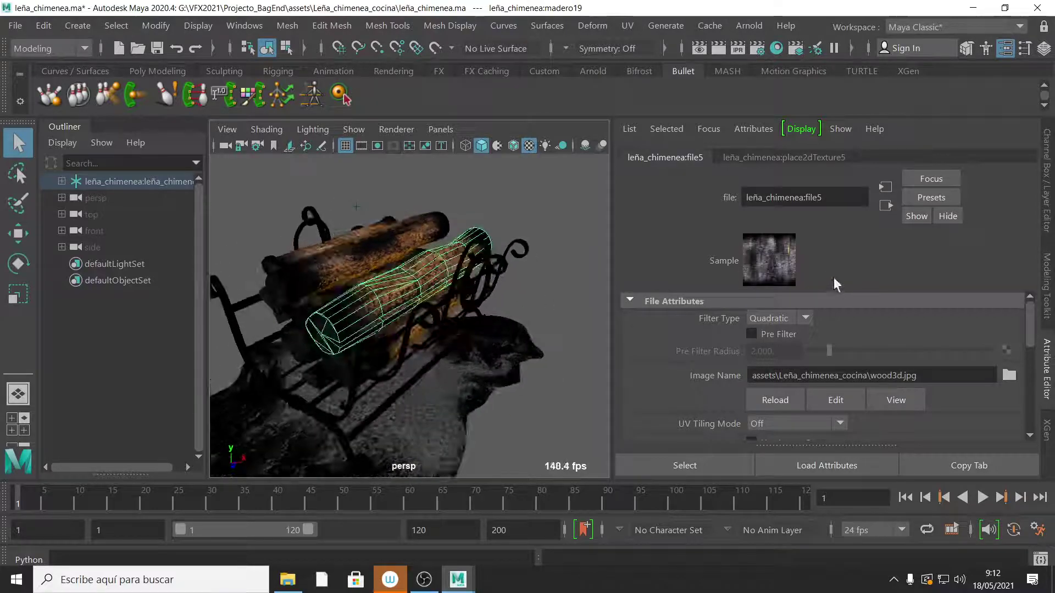
left_click(885, 205)
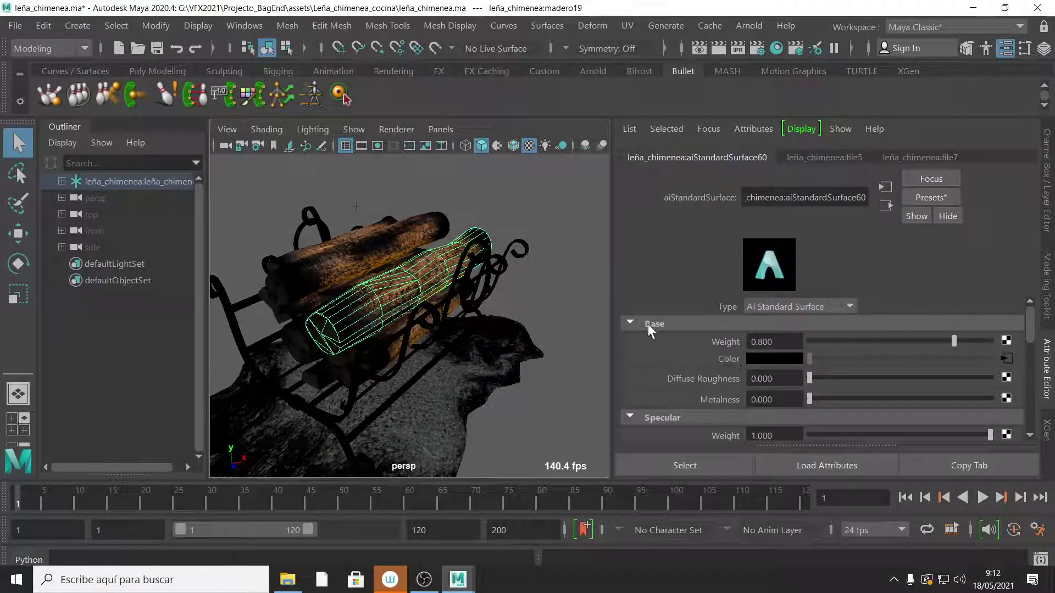
left_click(1006, 358)
left_click_drag(929, 375, 870, 375)
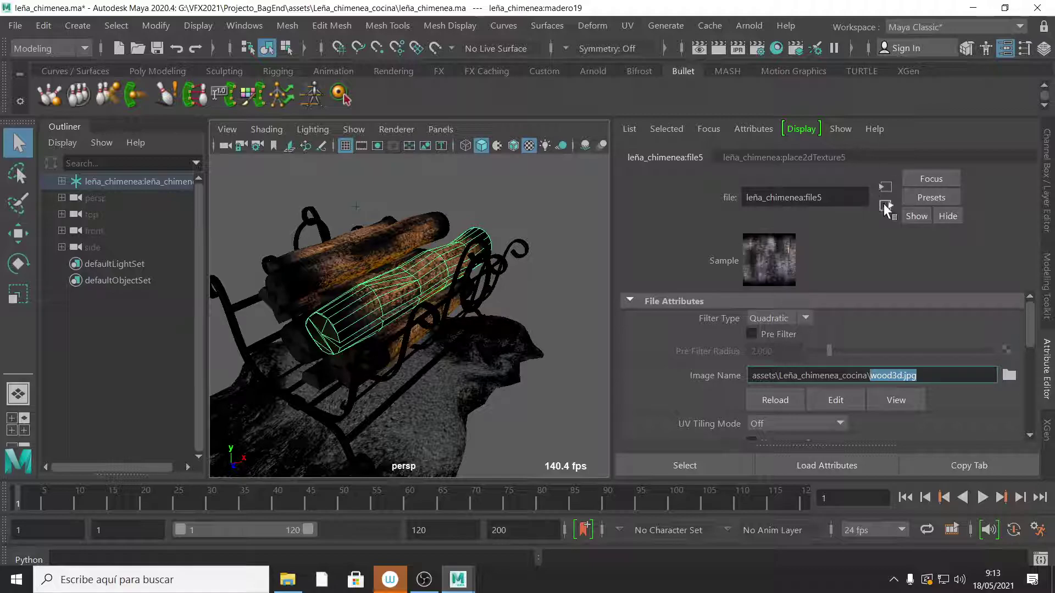
Return to the aiStandardSurface60 material and expand its Emission settings to review the weight and color.
left_click(885, 206)
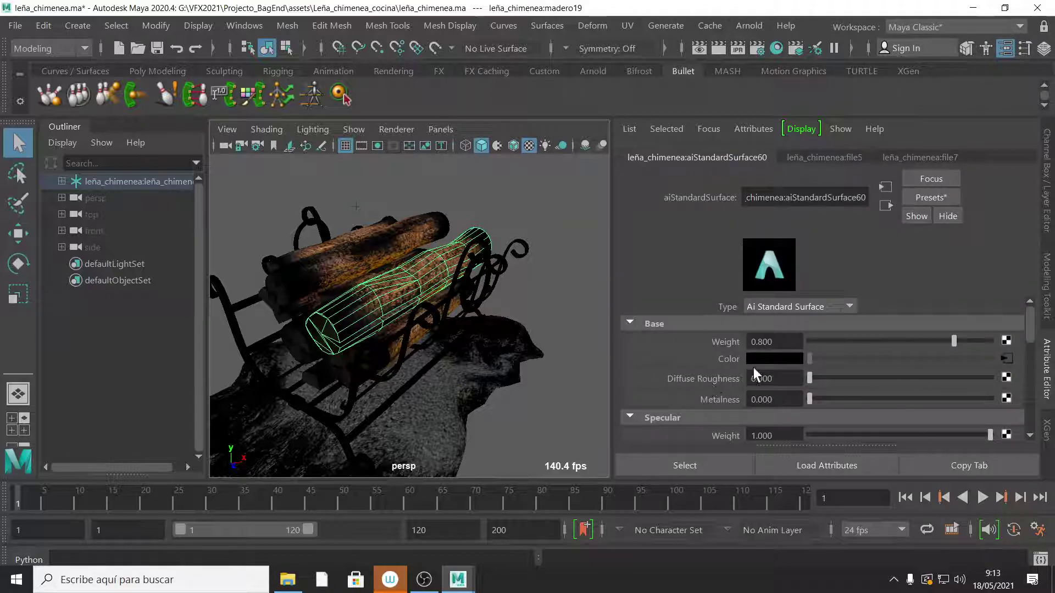
scroll(1033, 340, "down", 3)
left_click_drag(1031, 354, 1020, 385)
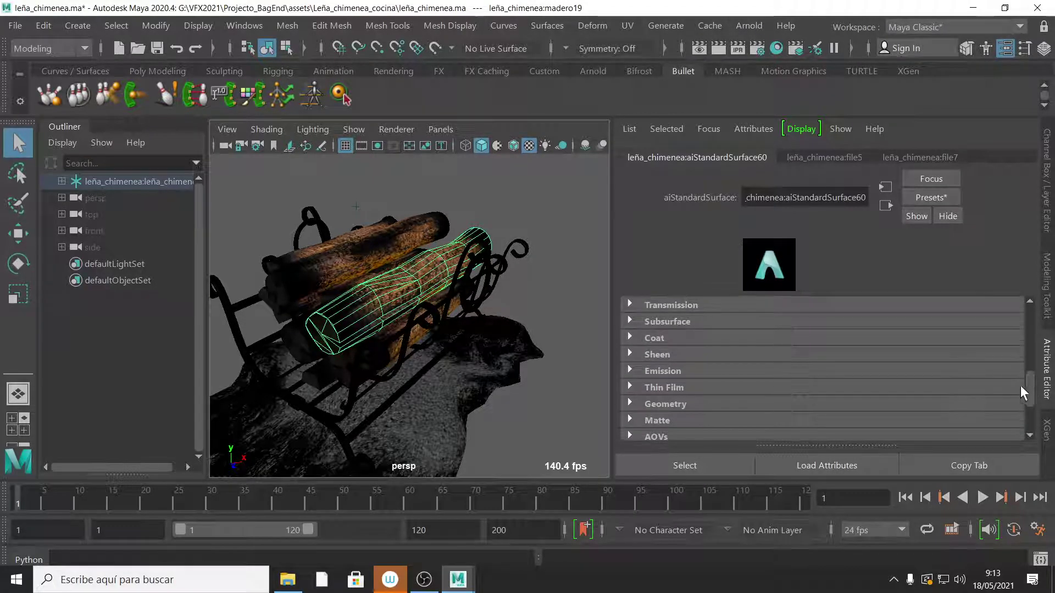
left_click(629, 369)
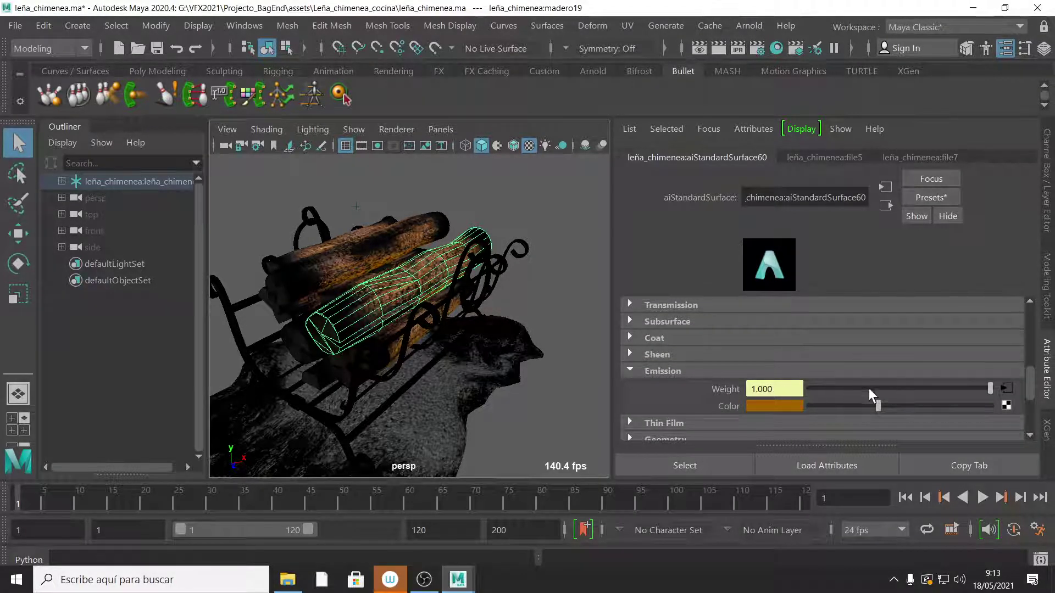
scroll(1029, 370, "down", 3)
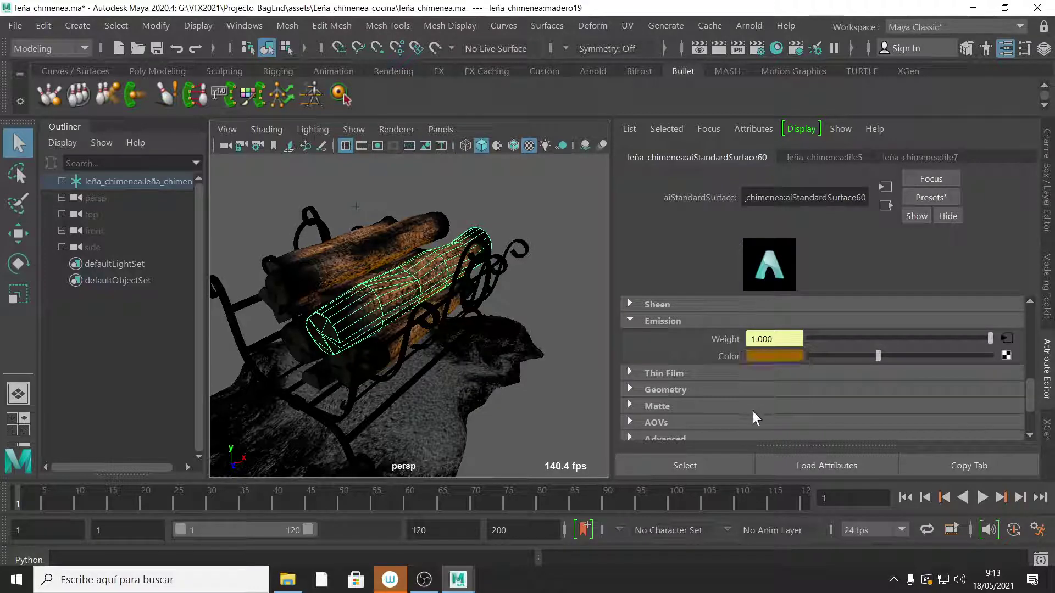
Open the file texture connected to the aiStandardSurface60 emission weight and examine the woodmask.jpg part of its image path.
left_click(1006, 337)
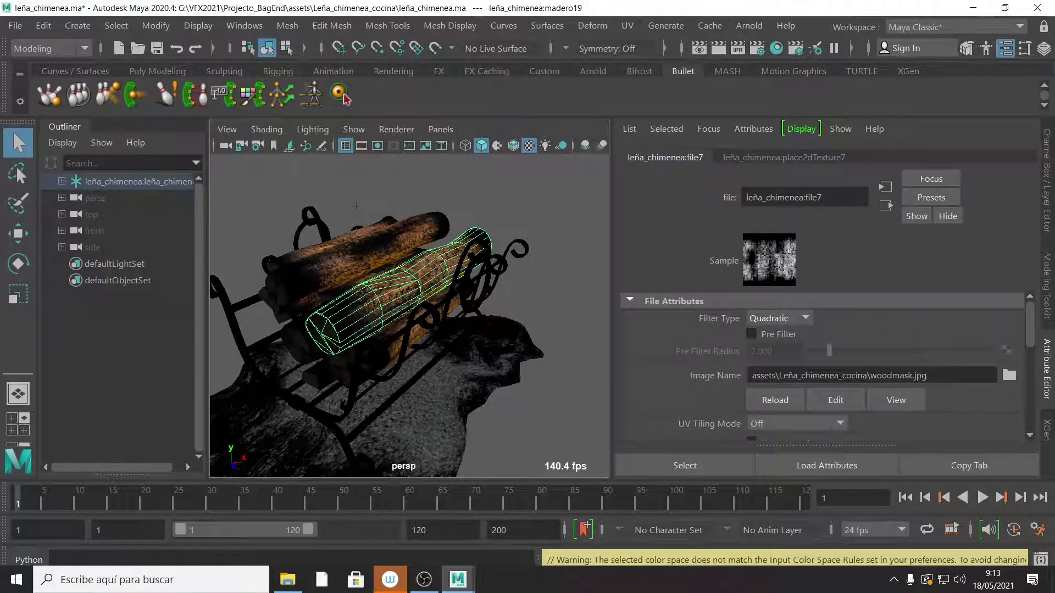
left_click_drag(870, 375, 912, 381)
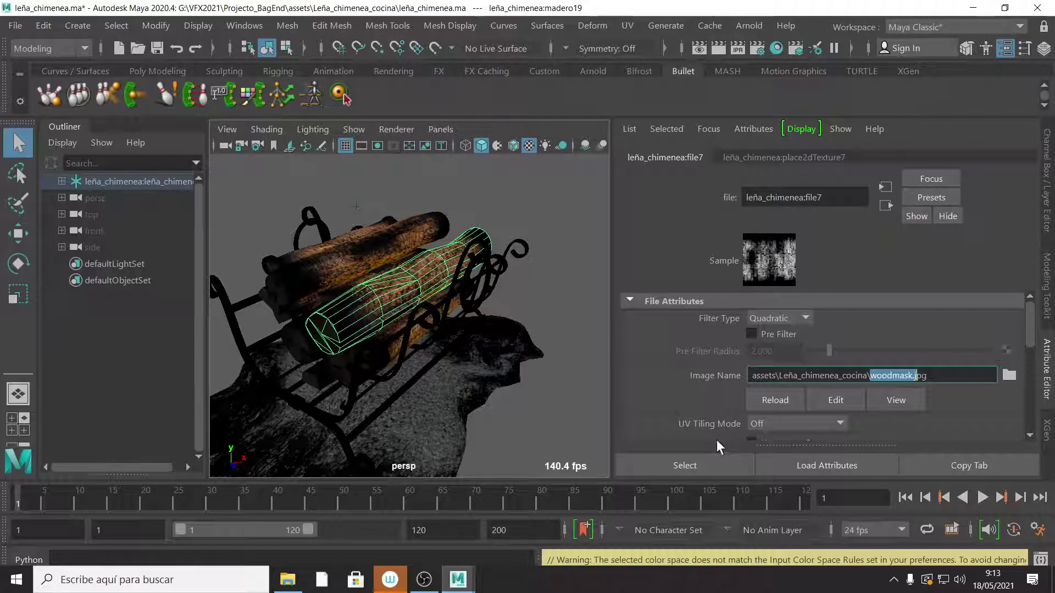
key("shift+Right")
Browse the Leña_chimenea_cocina folder, preview 2woodmask.jpg without loading it, and recheck the mask's image file name.
left_click(1009, 374)
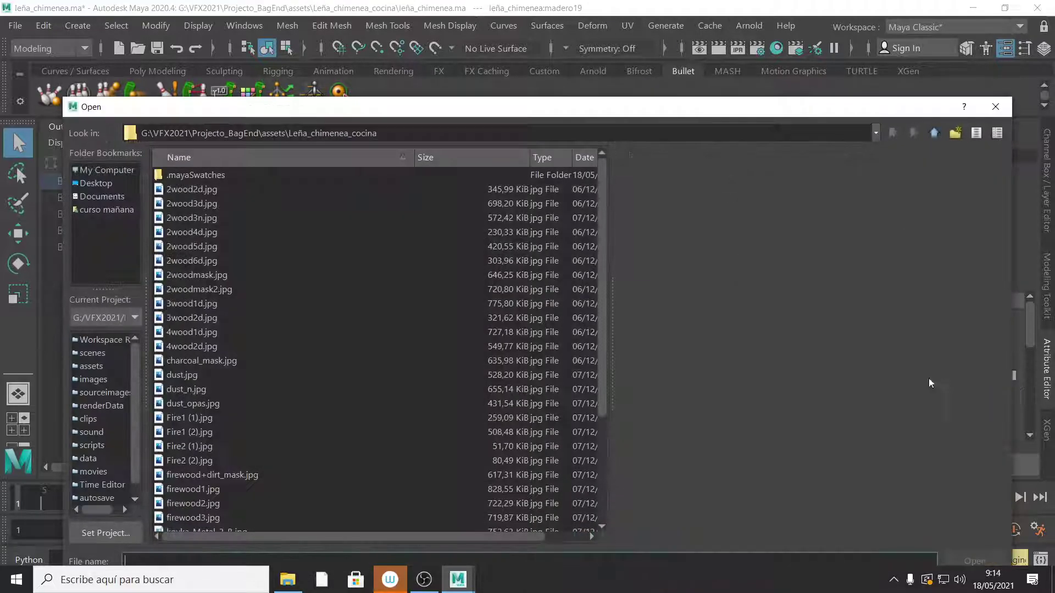
left_click(203, 279)
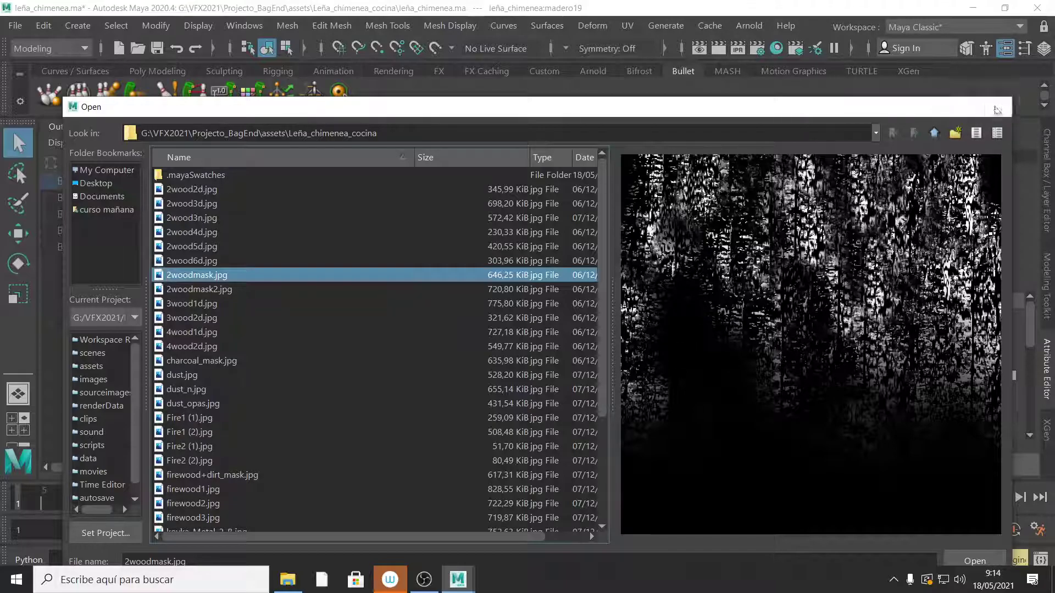
left_click(999, 108)
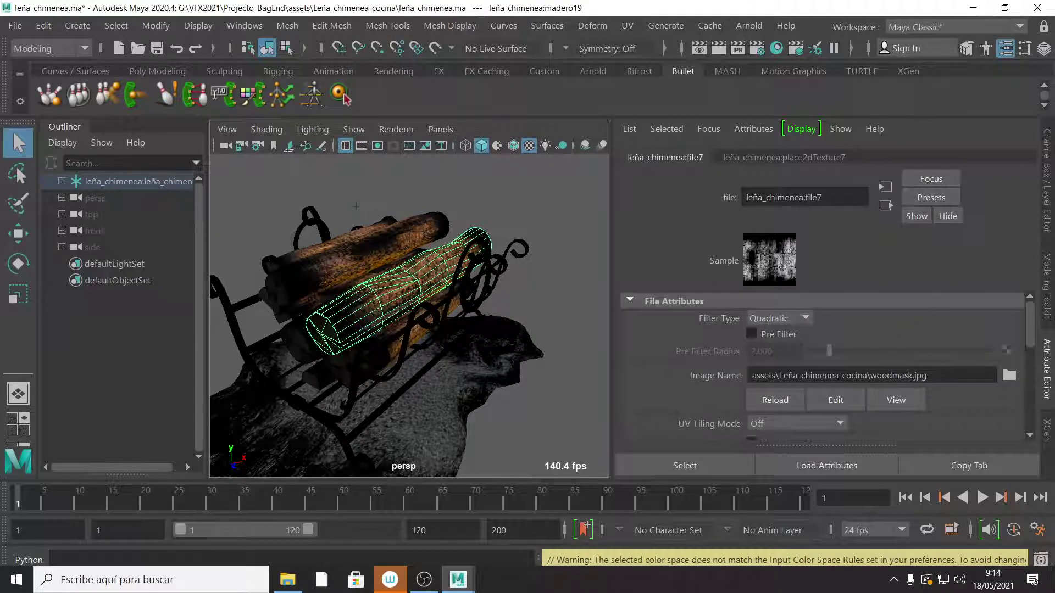
left_click_drag(927, 375, 886, 375)
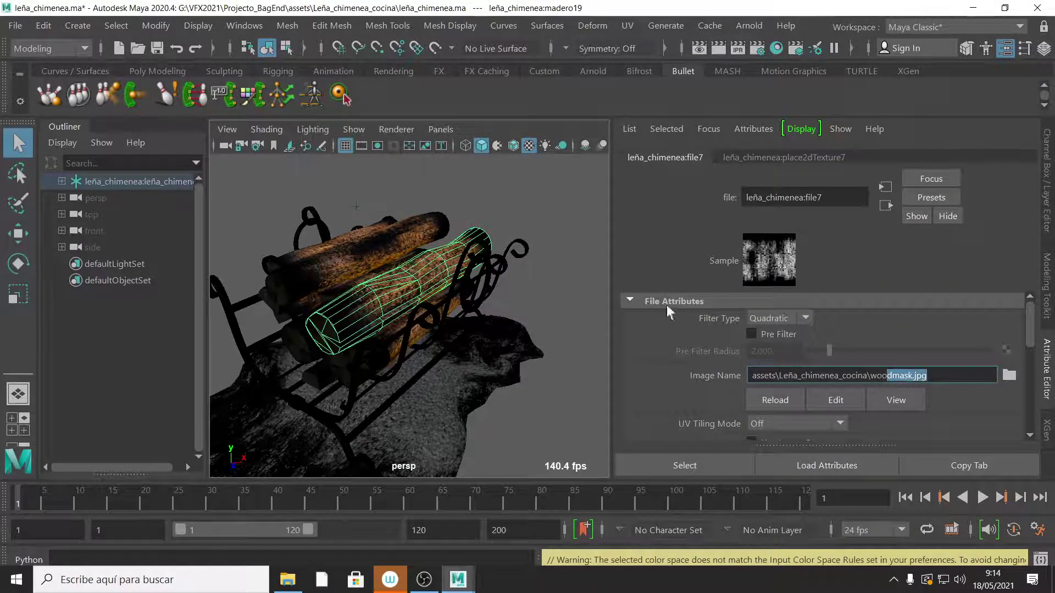
Reopen the emission weight's mask texture from aiStandardSurface60, review its color space, and enable Alpha Is Luminance in its Color Balance settings.
left_click(885, 204)
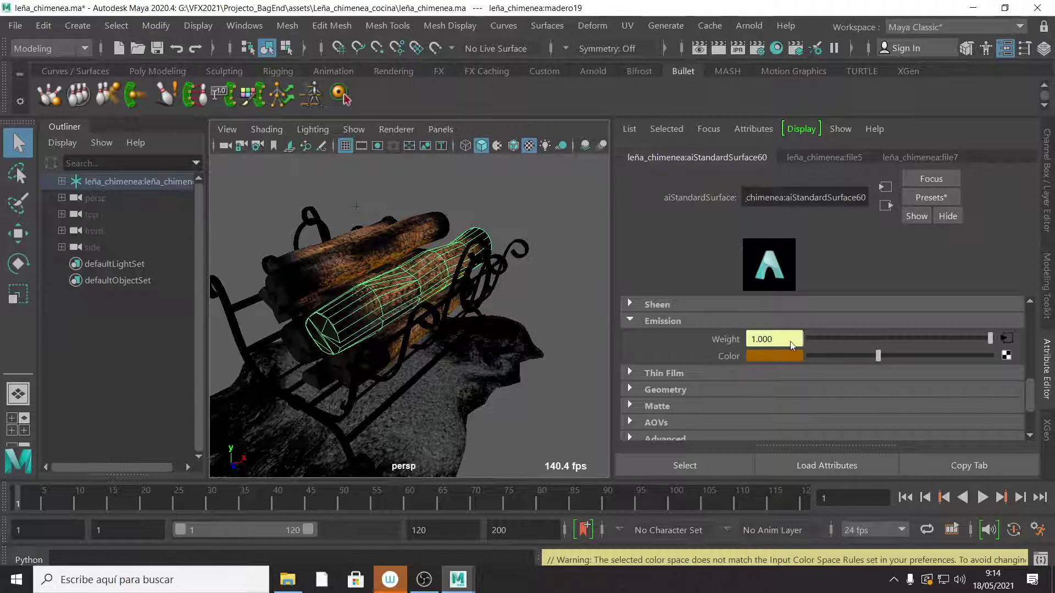
left_click(1008, 337)
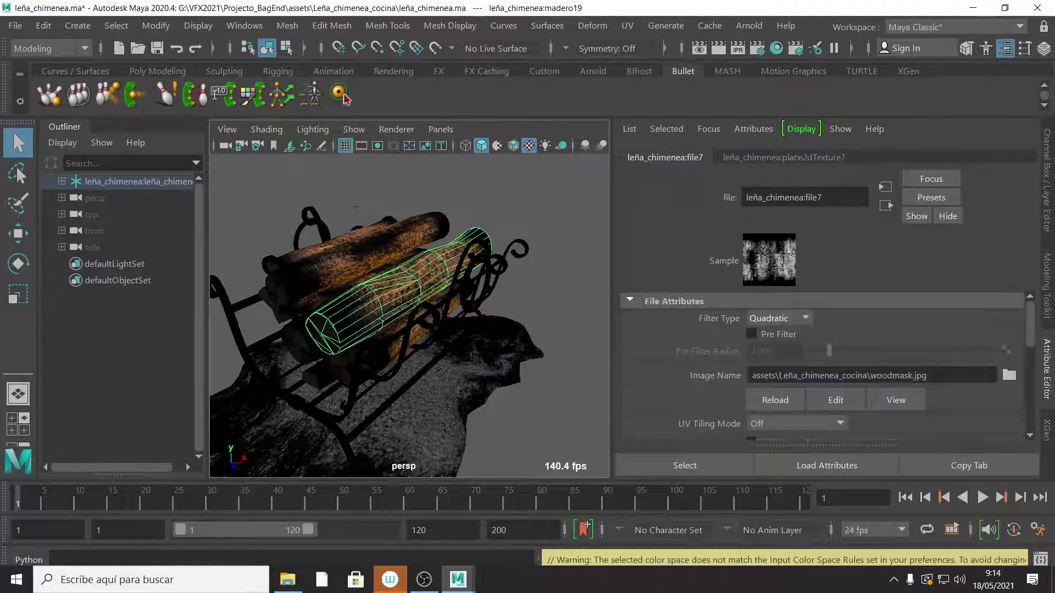
left_click_drag(1030, 314, 1031, 358)
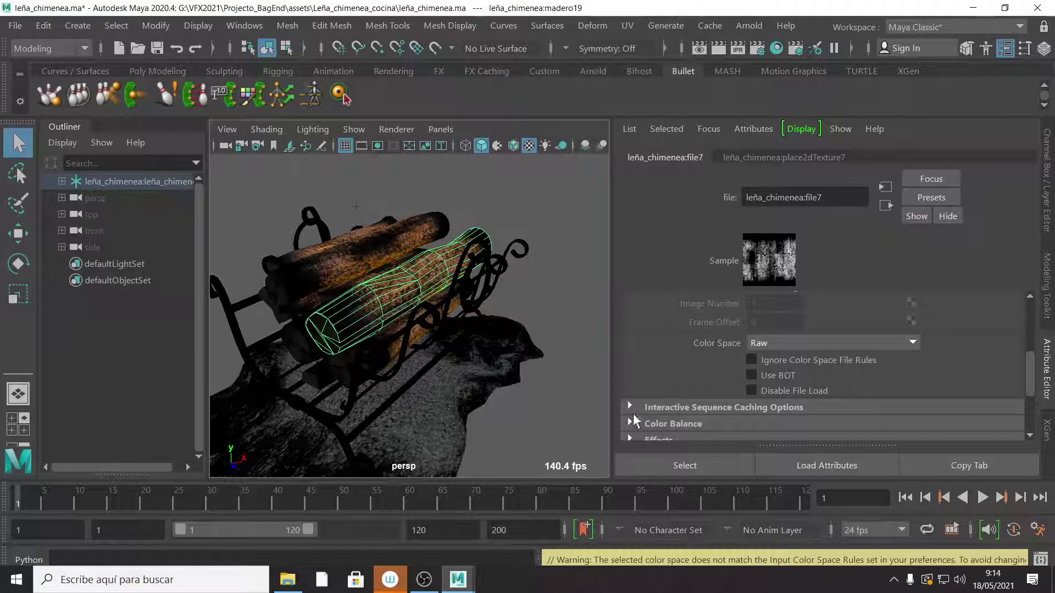
scroll(1025, 373, "down", 1)
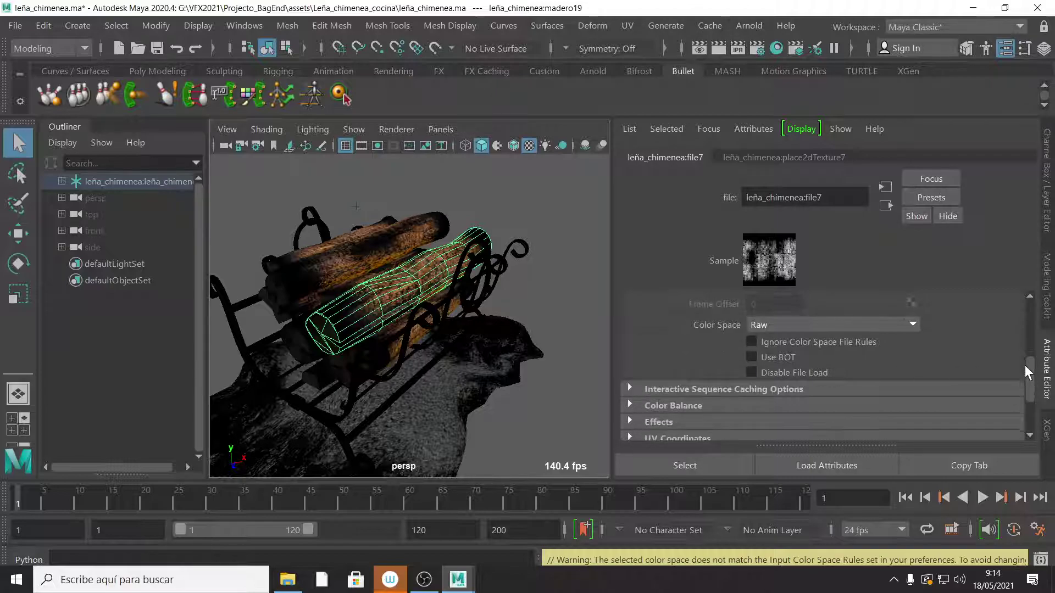
scroll(1025, 372, "down", 2)
left_click(630, 360)
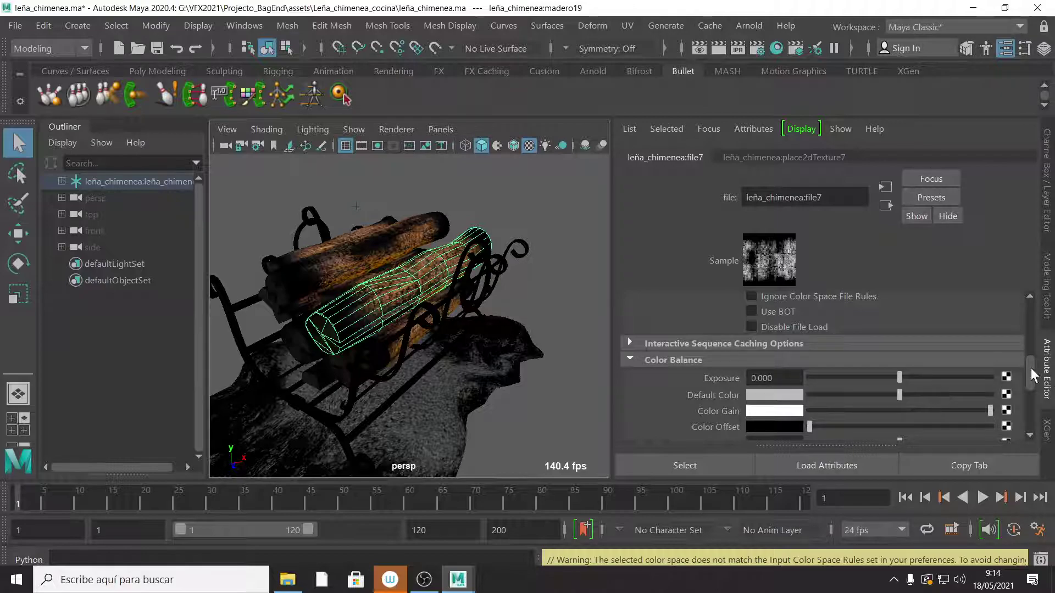
scroll(1032, 378, "down", 4)
left_click(752, 397)
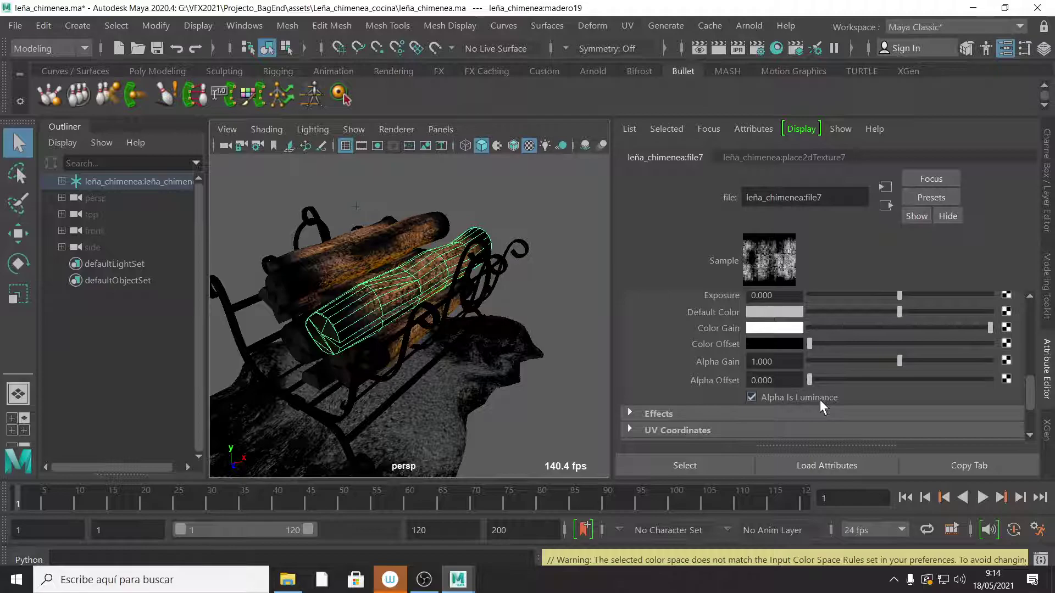
Return to the aiStandardSurface60 material and look through its attributes from Base down to the lower sections.
left_click_drag(1029, 391, 1023, 296)
left_click(889, 208)
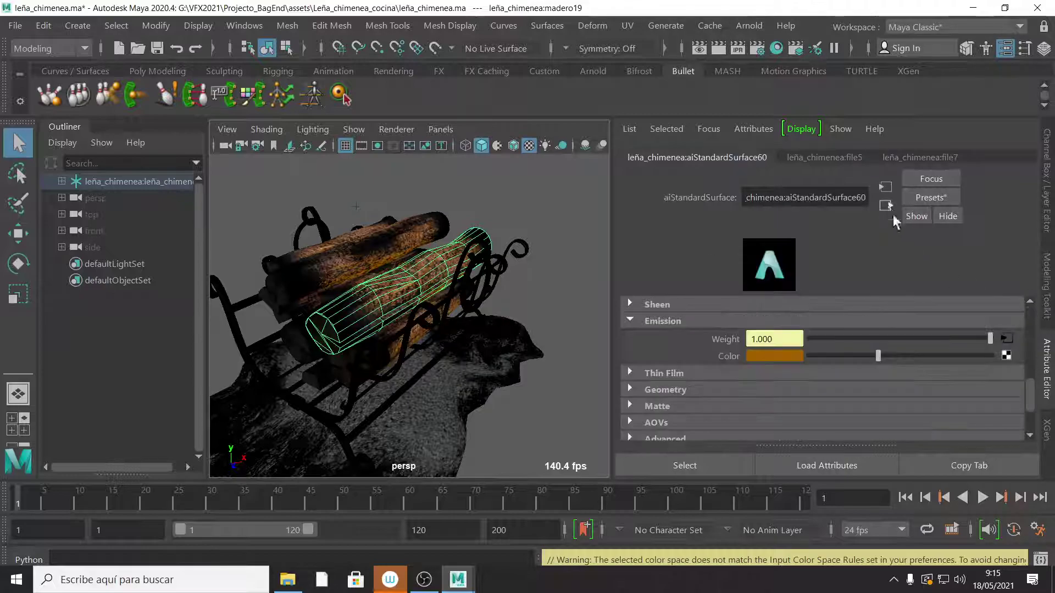
left_click_drag(1029, 389, 1022, 306)
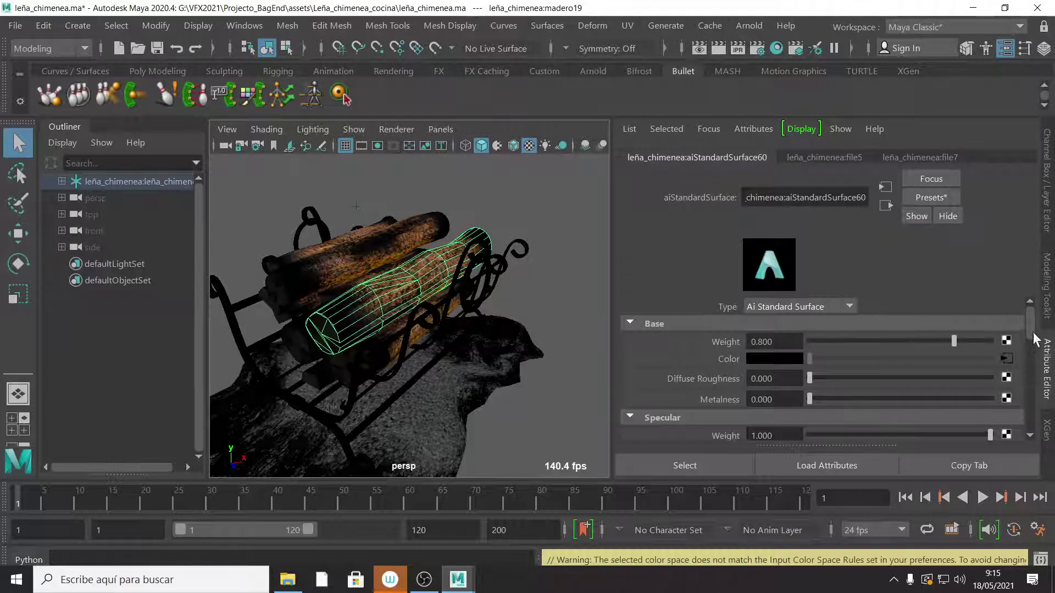
scroll(1033, 332, "down", 5)
scroll(1033, 331, "up", 5)
scroll(1040, 335, "down", 8)
scroll(854, 355, "up", 9)
Compare the file5 color texture and file7 mask texture connected to aiStandardSurface60, and go back to the material.
left_click(846, 159)
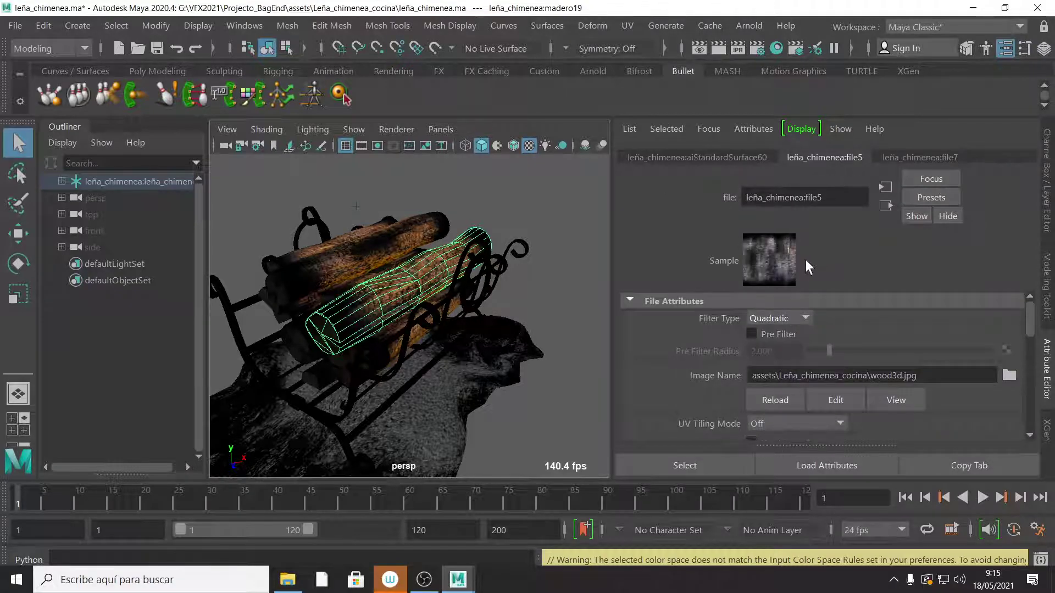
left_click(918, 155)
left_click(670, 157)
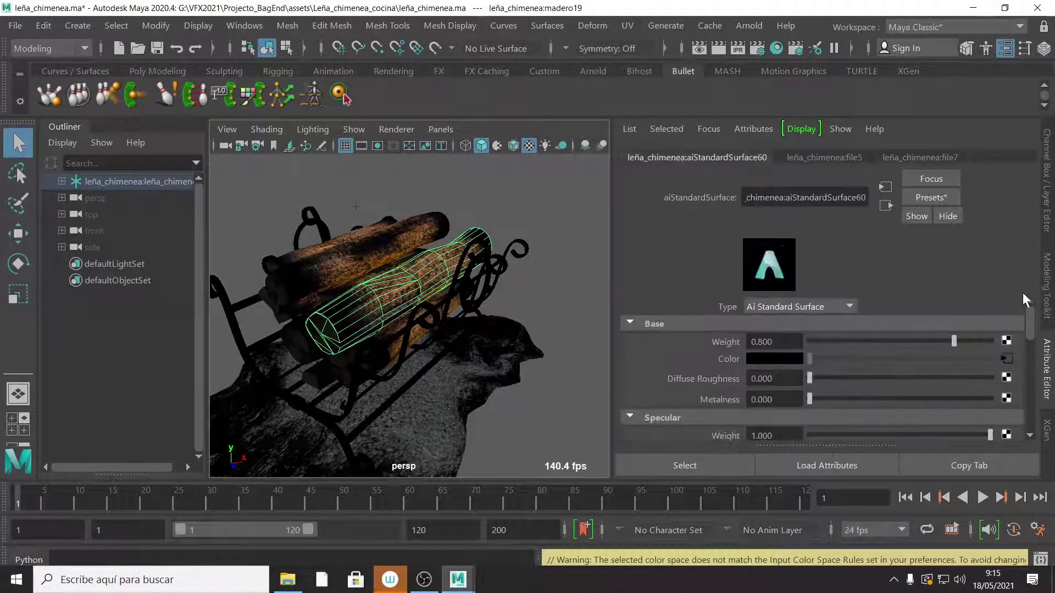
Reselect the upper front log and review its madero19 transform, its shape node and its aiStandardSurface52 material.
left_click(478, 240)
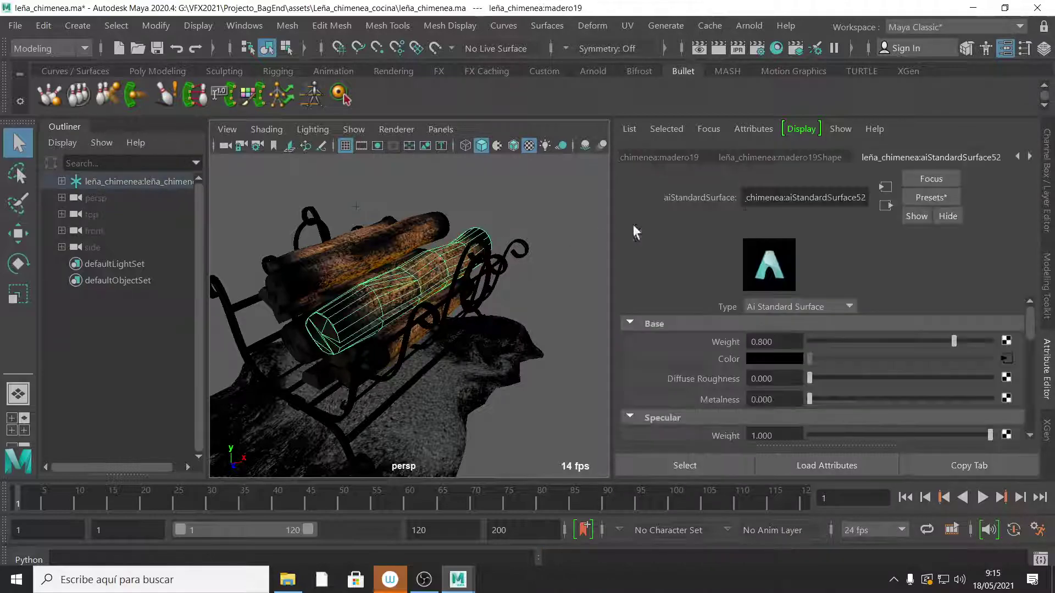
left_click(744, 156)
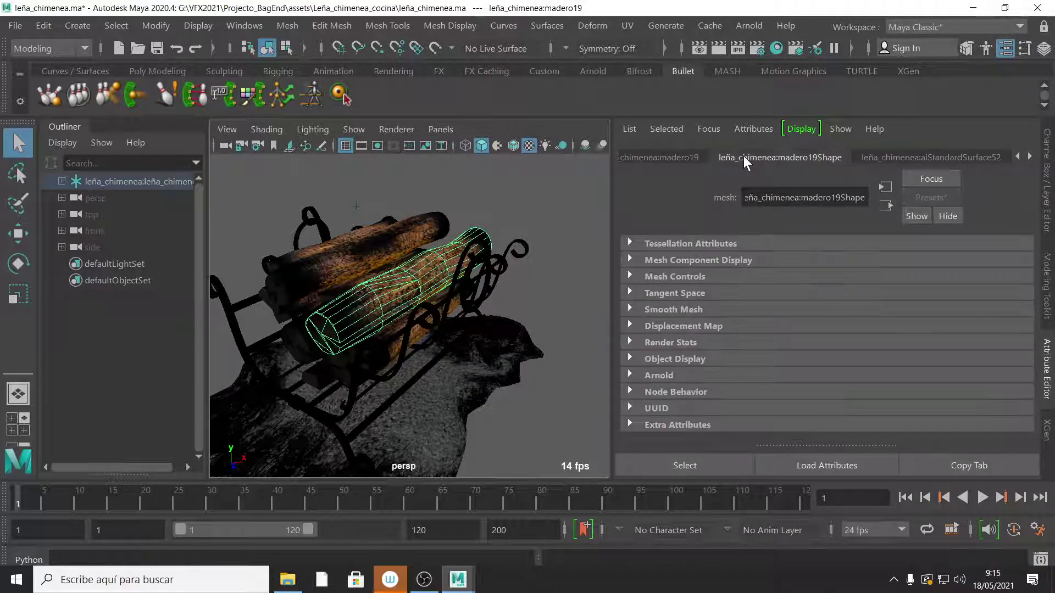
left_click(654, 157)
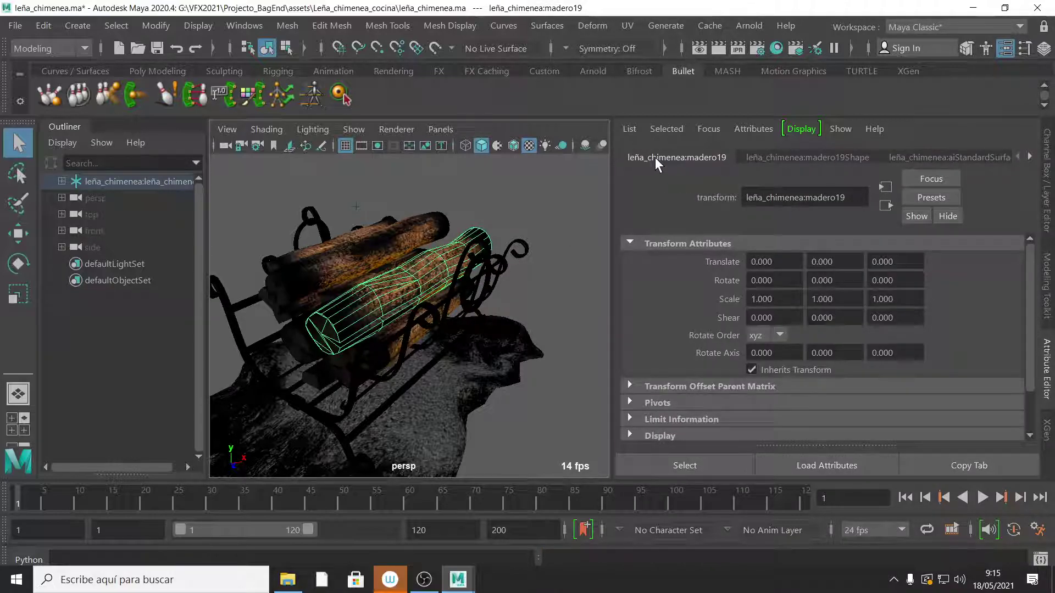
left_click(984, 157)
left_click(1030, 158)
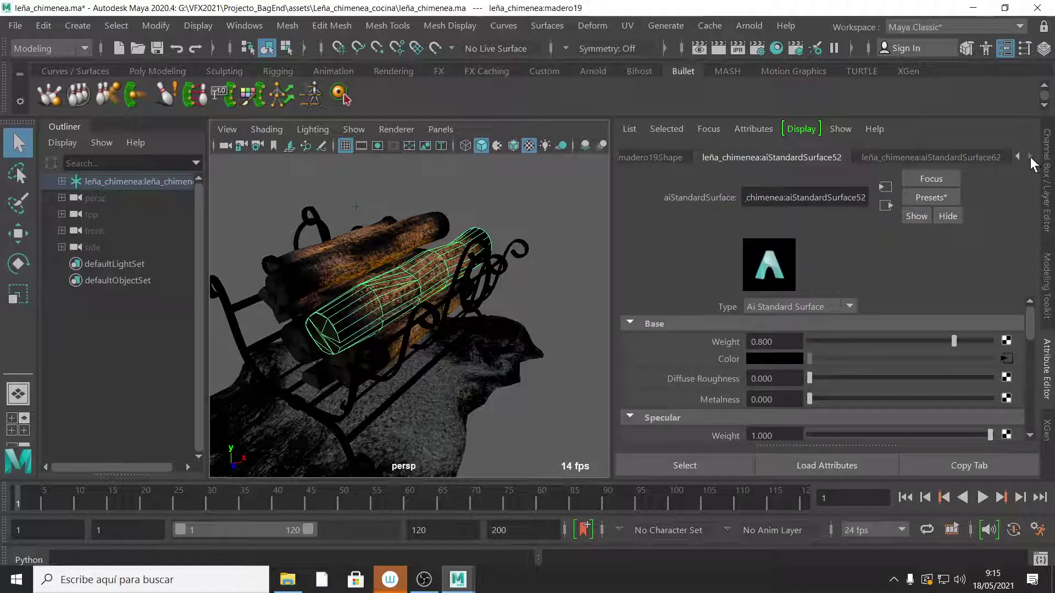
Open the base color texture of the log's aiStandardSurface62 material and compare the image with the log's cut end.
left_click(963, 156)
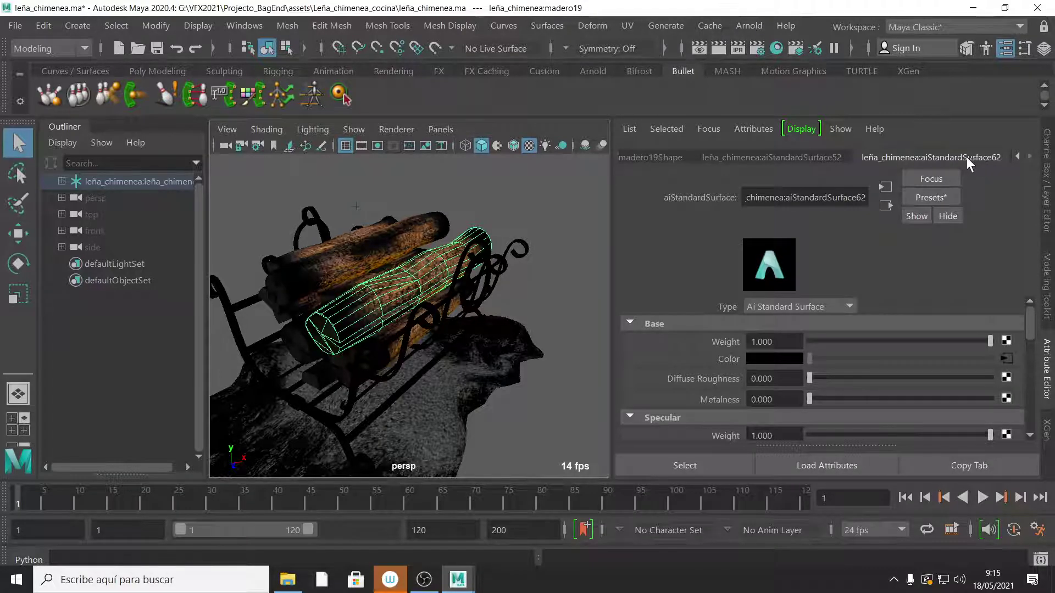
left_click(1006, 358)
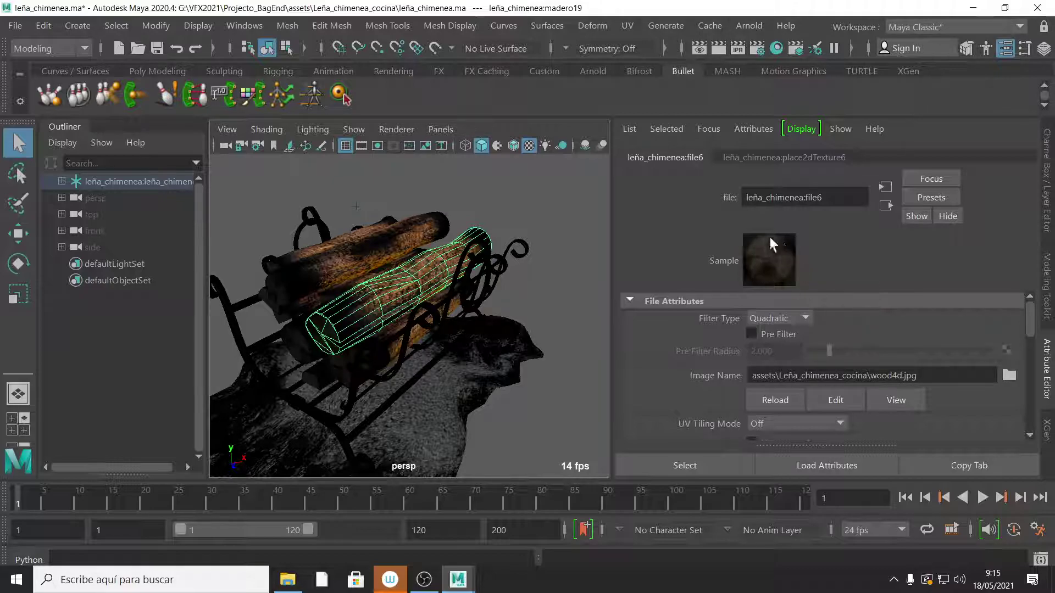
left_click_drag(397, 308, 456, 268, "alt")
right_click_drag(454, 264, 511, 282, "alt")
left_click_drag(511, 283, 417, 269, "alt")
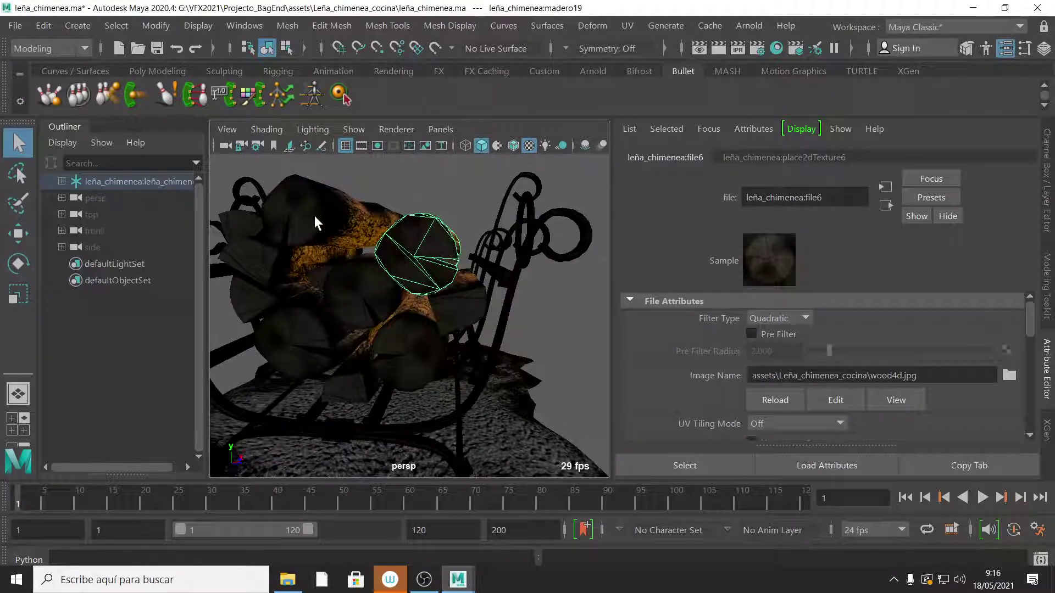
left_click_drag(495, 278, 572, 258, "alt")
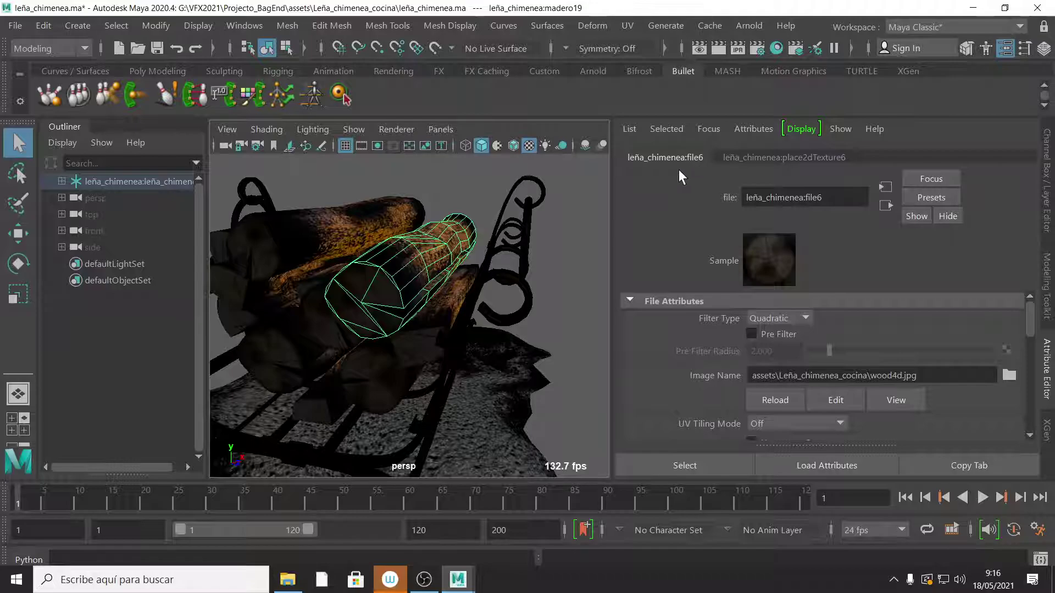
Examine the log ends and bark textures around the whole firewood stack from several angles.
left_click_drag(467, 261, 412, 284, "alt")
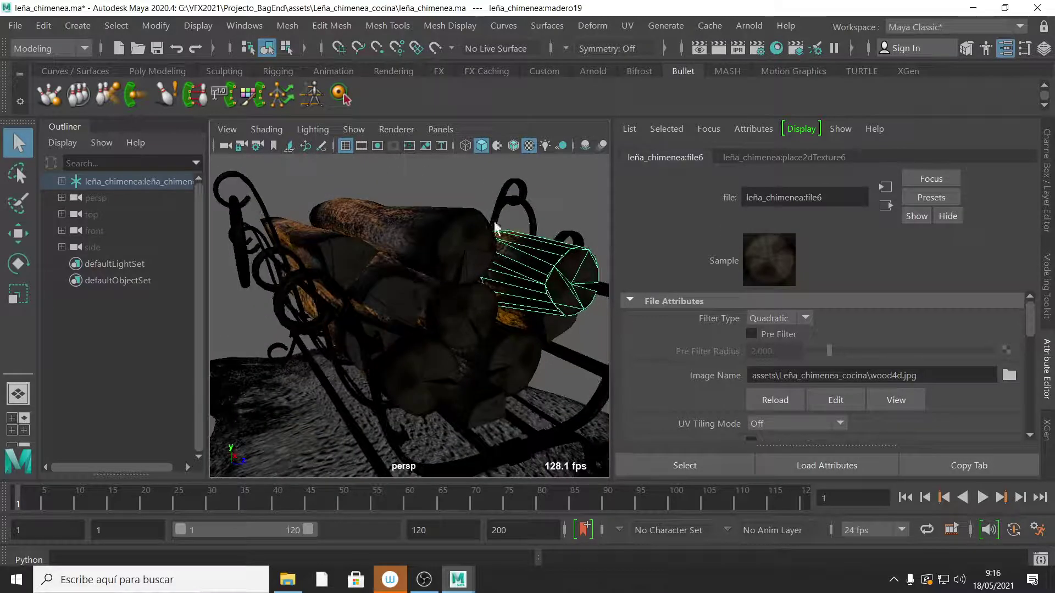
mouse_move(491, 272)
left_mouse_down("alt")
mouse_move(373, 340)
mouse_move(419, 276)
mouse_move(353, 282)
mouse_move(407, 278)
mouse_move(389, 266)
mouse_move(496, 256)
mouse_move(436, 278)
mouse_move(503, 285)
mouse_move(560, 268)
mouse_move(407, 304)
mouse_move(486, 289)
left_mouse_up("alt")
right_click_drag(485, 288, 391, 303, "alt")
left_click_drag(391, 304, 519, 290, "alt")
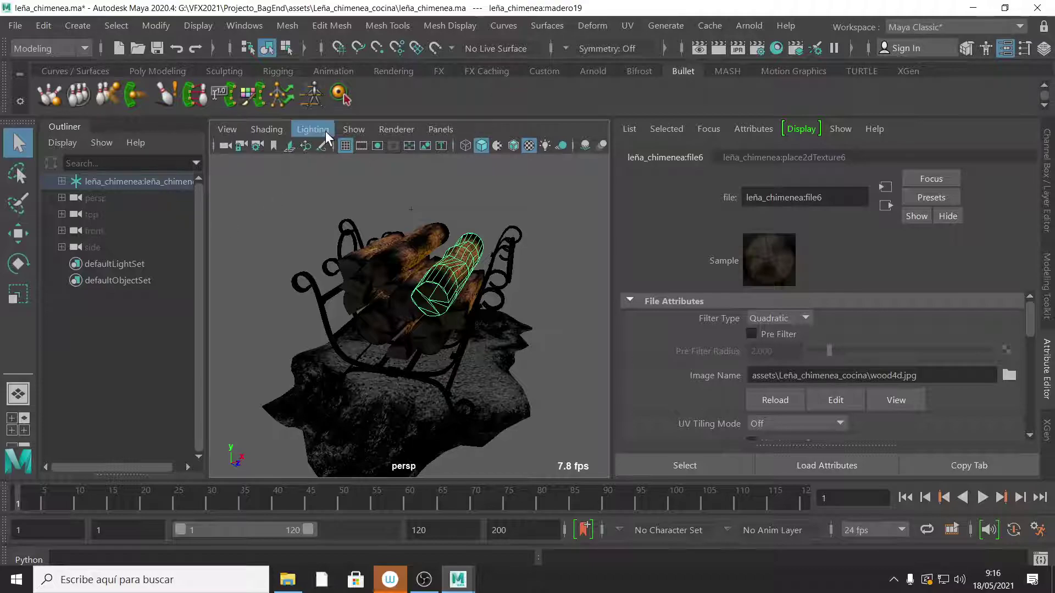
left_click_drag(444, 341, 431, 216, "alt")
middle_click_drag(431, 216, 440, 294, "alt")
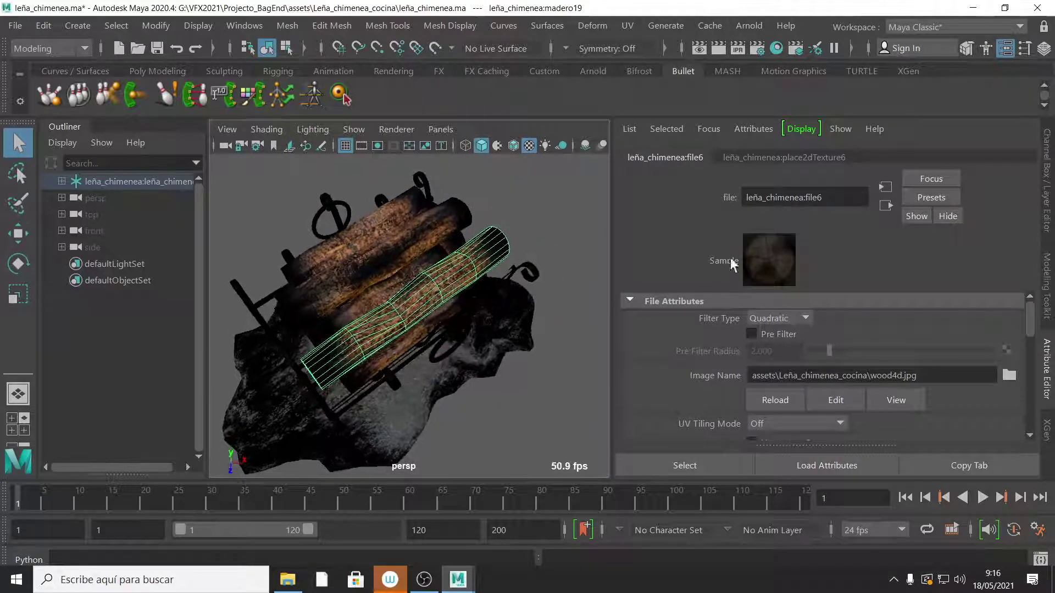
left_click_drag(407, 315, 396, 286, "alt")
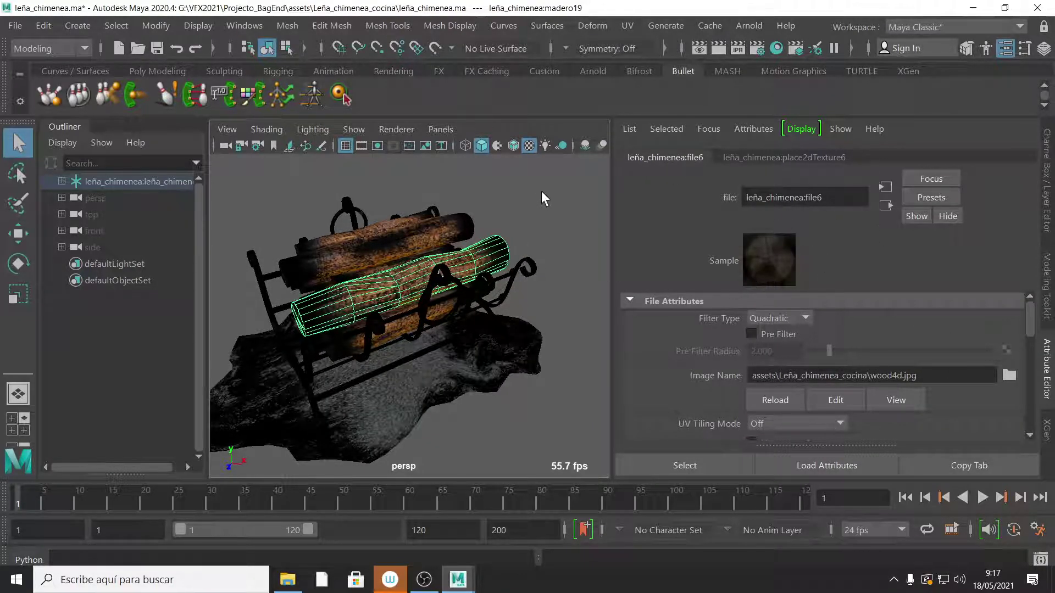
Reselect the upper front log and compare its two assigned materials, aiStandardSurface52 and aiStandardSurface62.
left_click(507, 238)
left_click(501, 242)
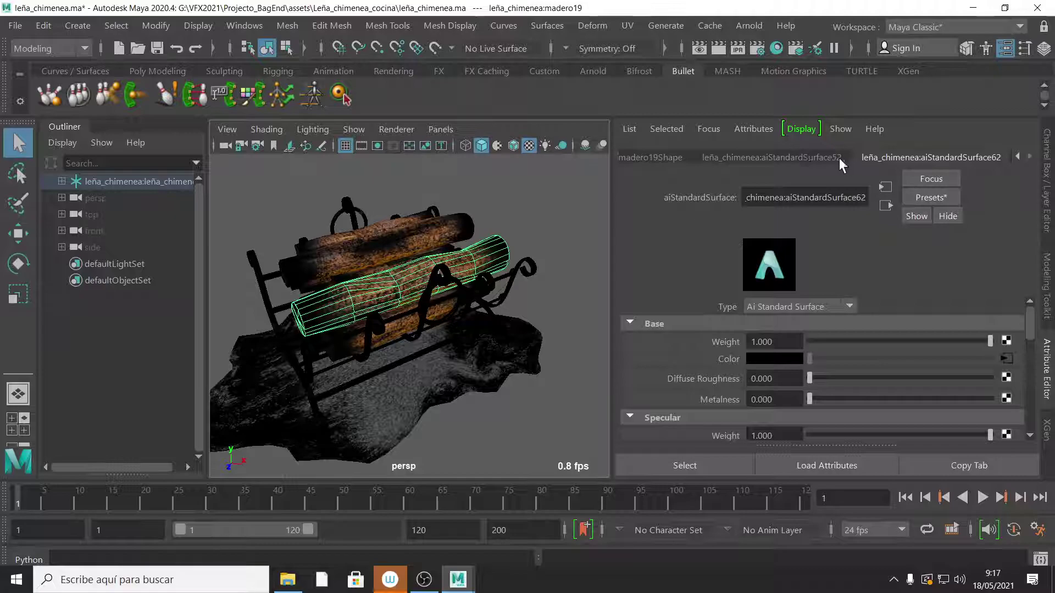
left_click(828, 157)
left_click(927, 157)
left_click(796, 156)
left_click(918, 156)
left_click(783, 156)
left_click(912, 155)
left_click(789, 157)
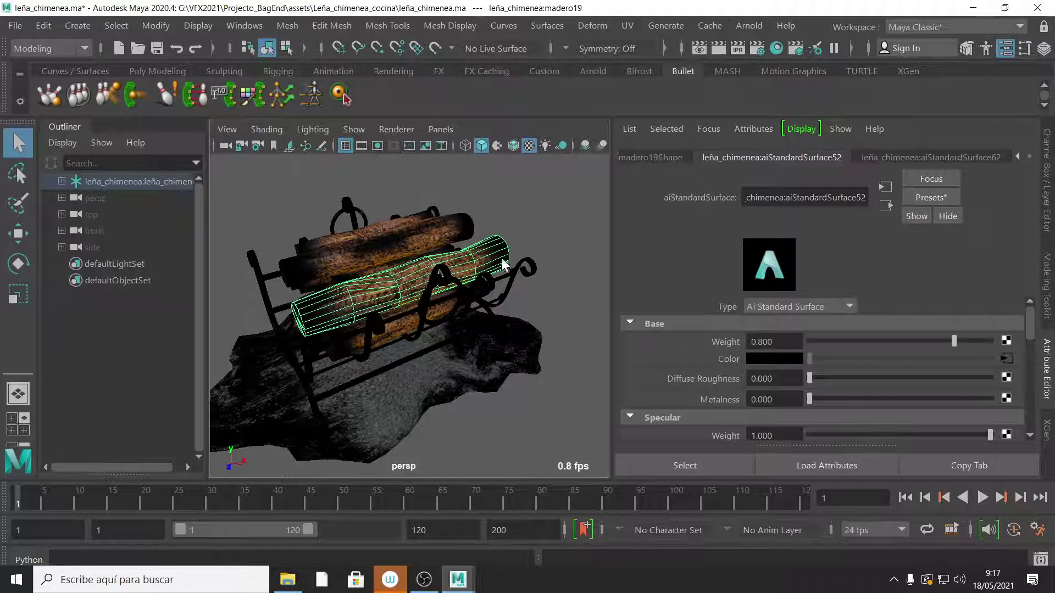
Check the base color image files of the log's two materials, wood3d.jpg on aiStandardSurface52 and wood4d.jpg on aiStandardSurface62.
left_click(1005, 359)
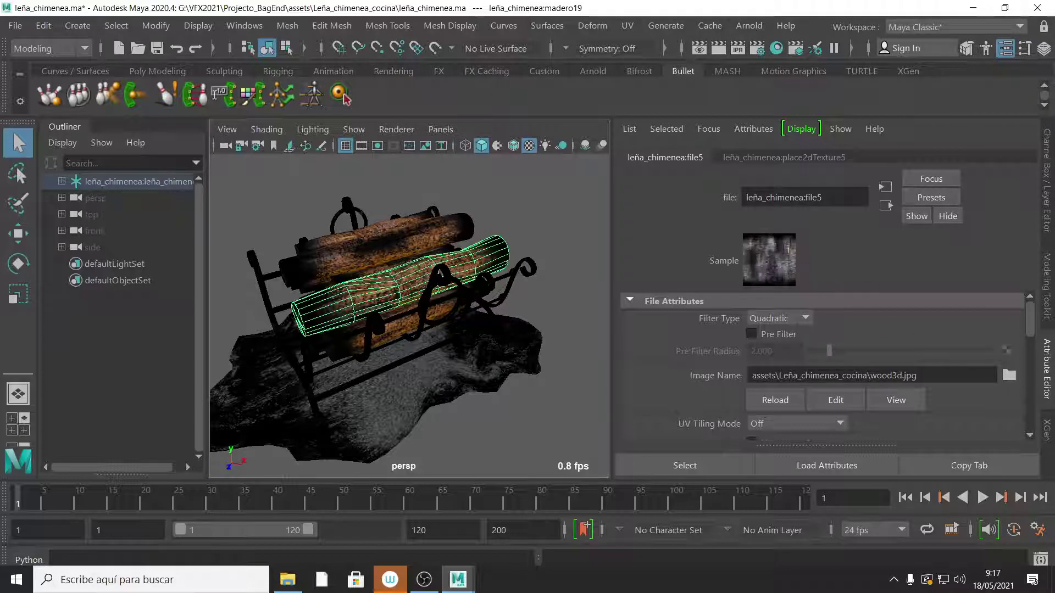
left_click_drag(870, 375, 904, 375)
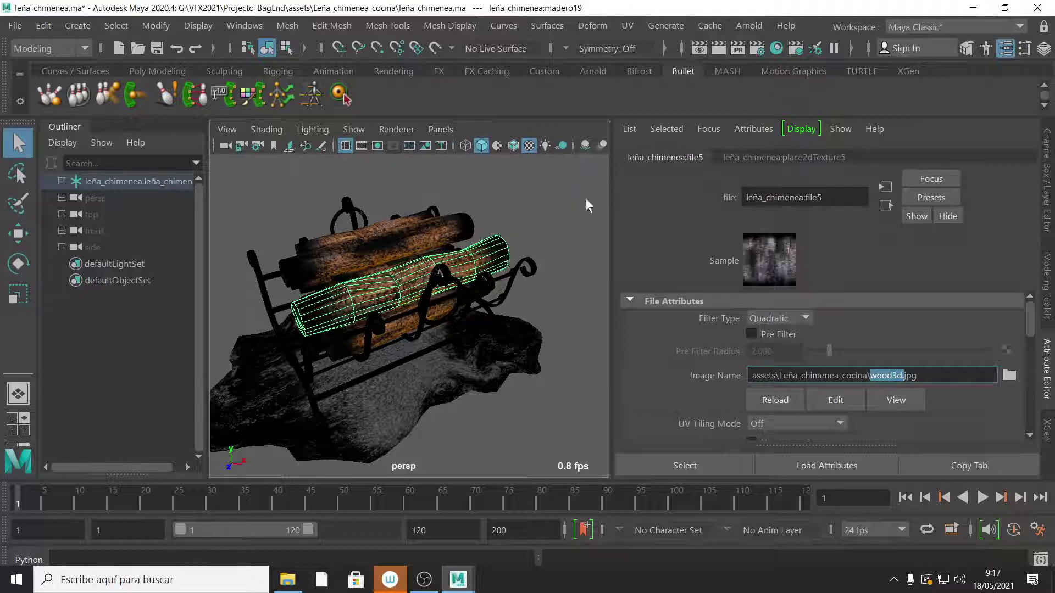
left_click(508, 195)
left_click(498, 242)
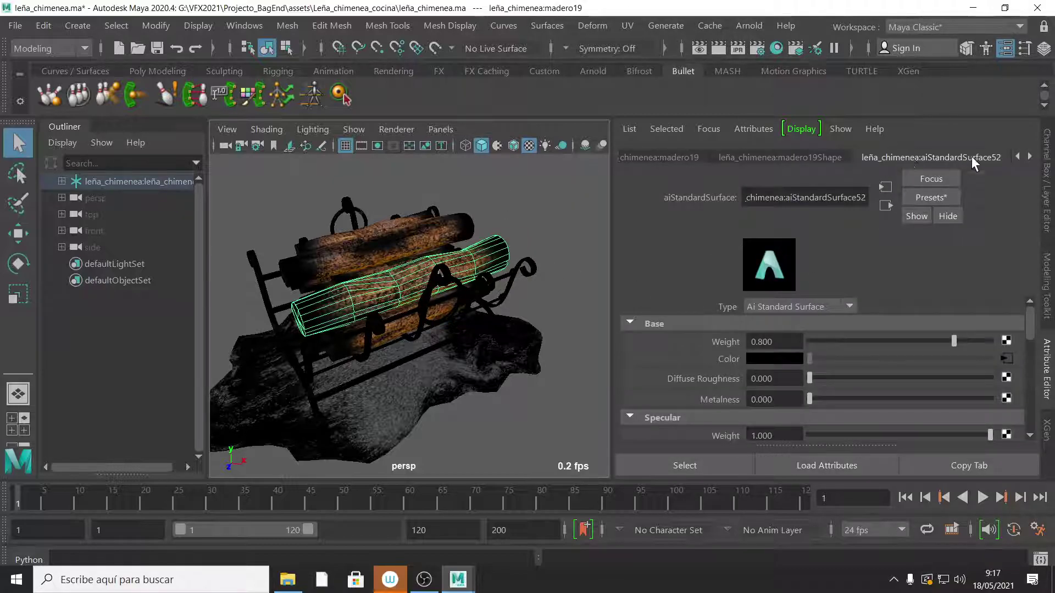
left_click(1030, 157)
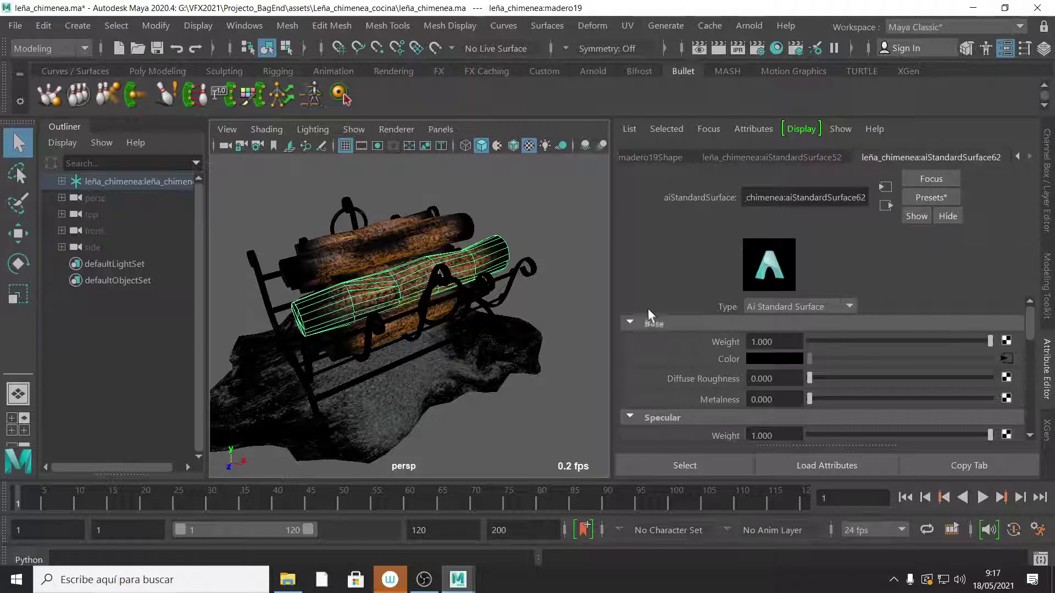
left_click(1006, 359)
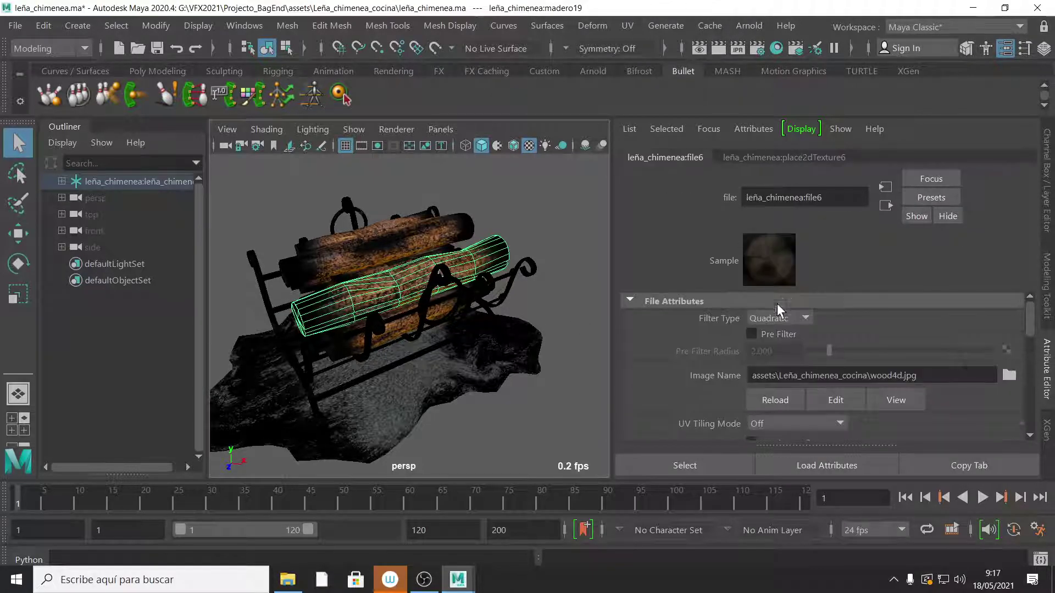
Highlight the file name wood4d.jpg in the file6 texture's image path and compare it with the log's surface.
left_click(937, 384)
key("shift+Left")
key("shift+Left")
key("shift+Left")
key("shift+Left")
key("shift+Left")
key("shift+Left")
key("shift+Left")
key("shift+Left")
key("shift+Left")
key("shift+Left")
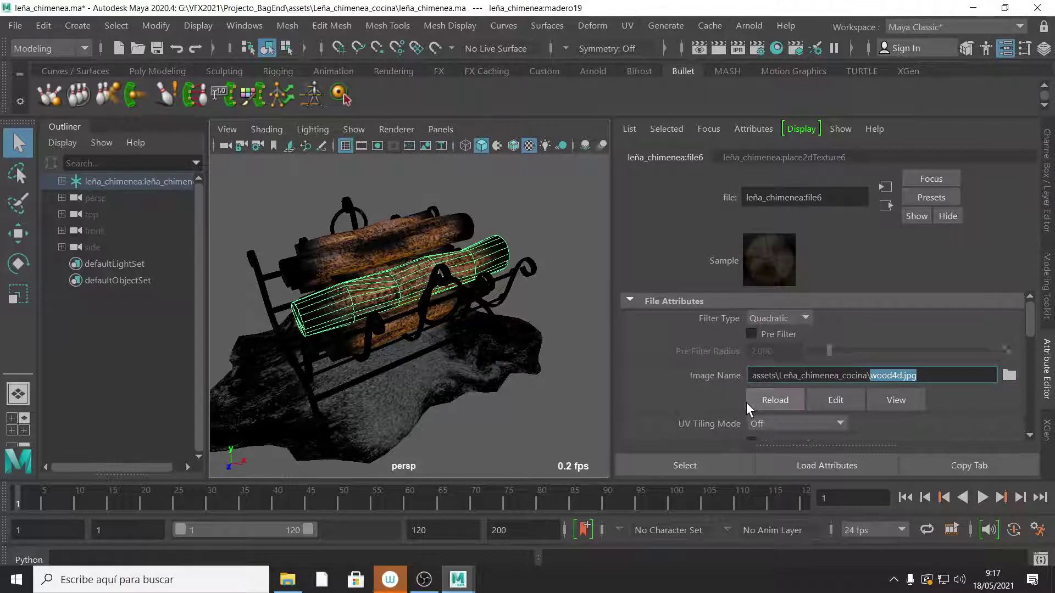
left_click_drag(497, 247, 579, 271, "alt")
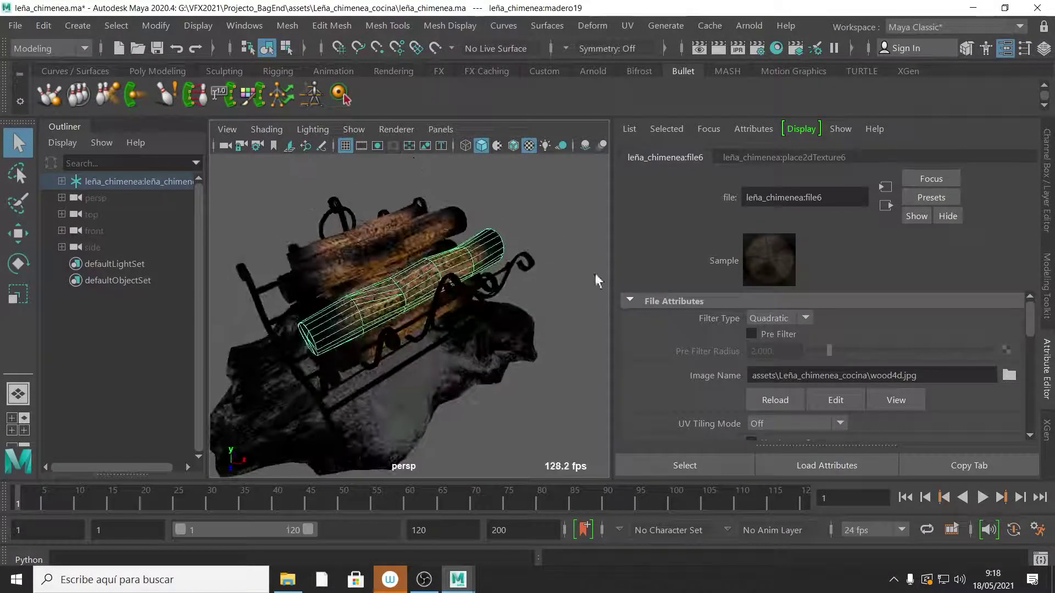
Review the UV tiling and color space settings of the file6 texture.
scroll(1029, 318, "down", 1)
scroll(1029, 317, "up", 1)
left_click_drag(1031, 324, 1031, 356)
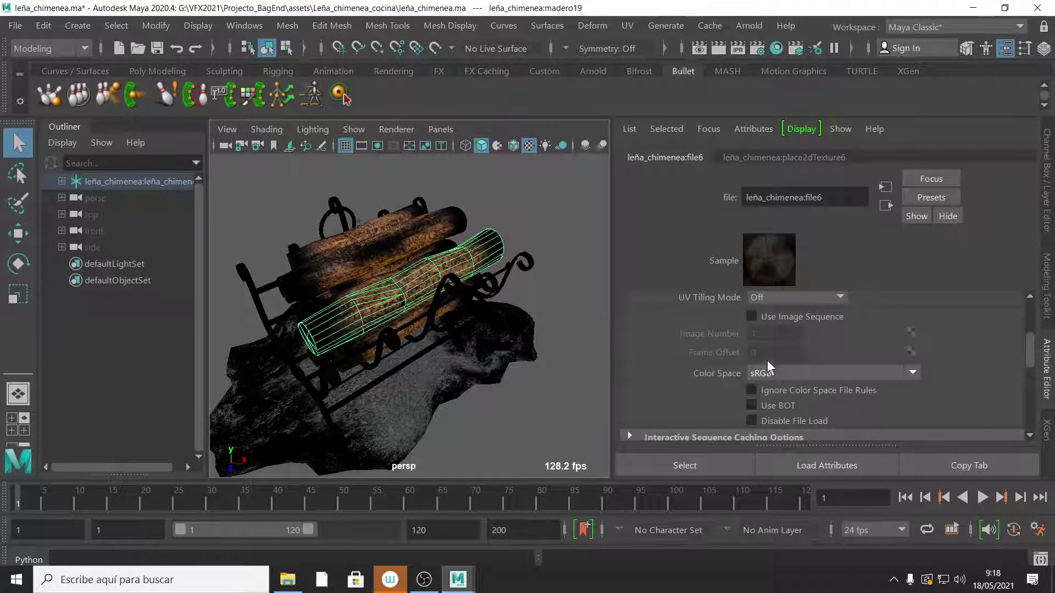
left_click_drag(545, 253, 552, 236, "alt")
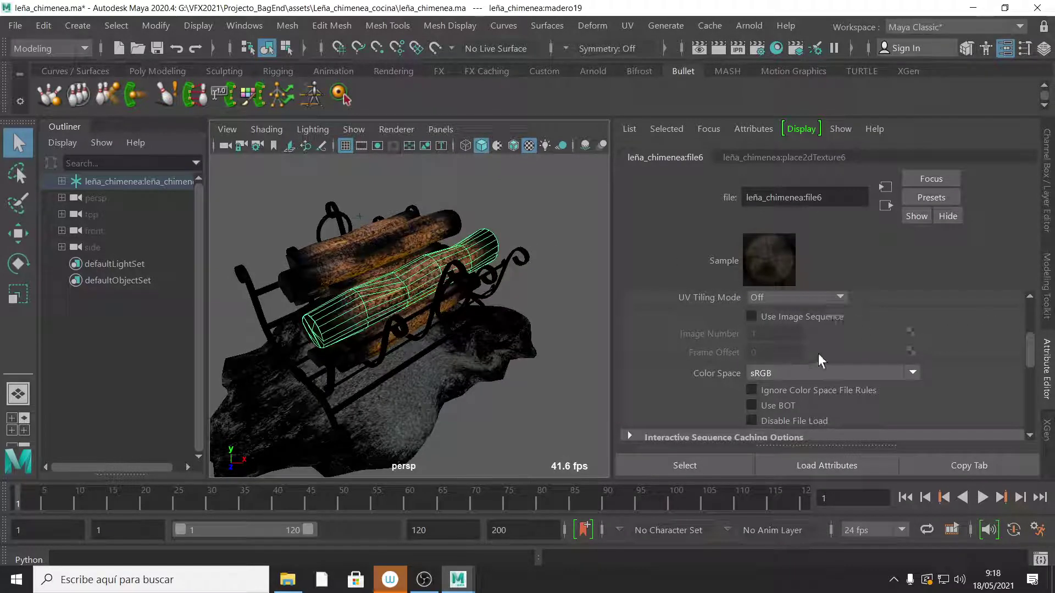
Return to the aiStandardSurface62 material and examine its Emission weight and color, viewing the logs' cut ends and bark.
left_click(885, 204)
left_click_drag(1030, 328, 1033, 391)
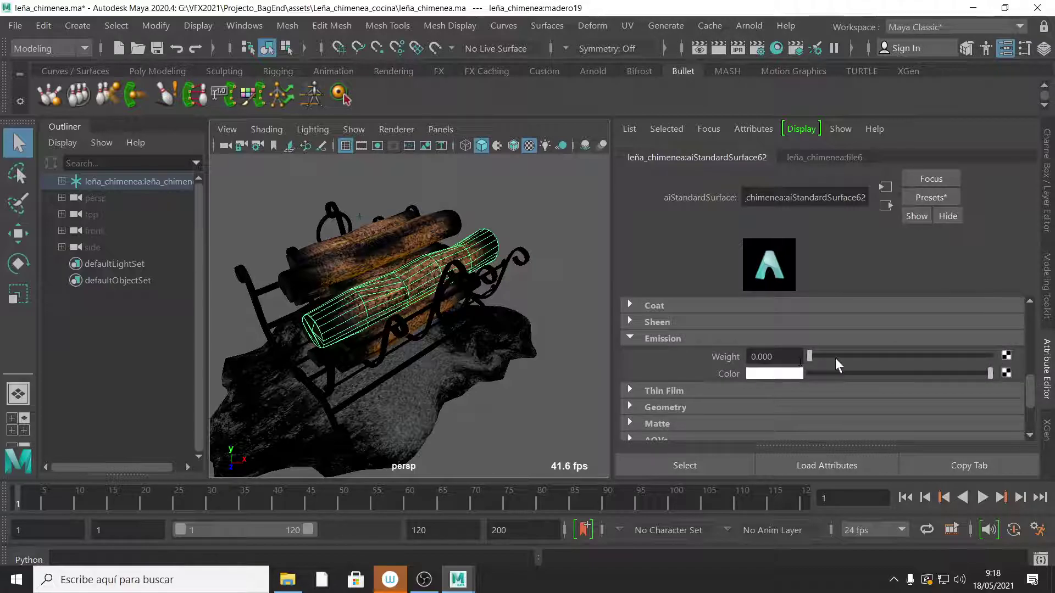
left_click_drag(509, 232, 376, 299, "alt")
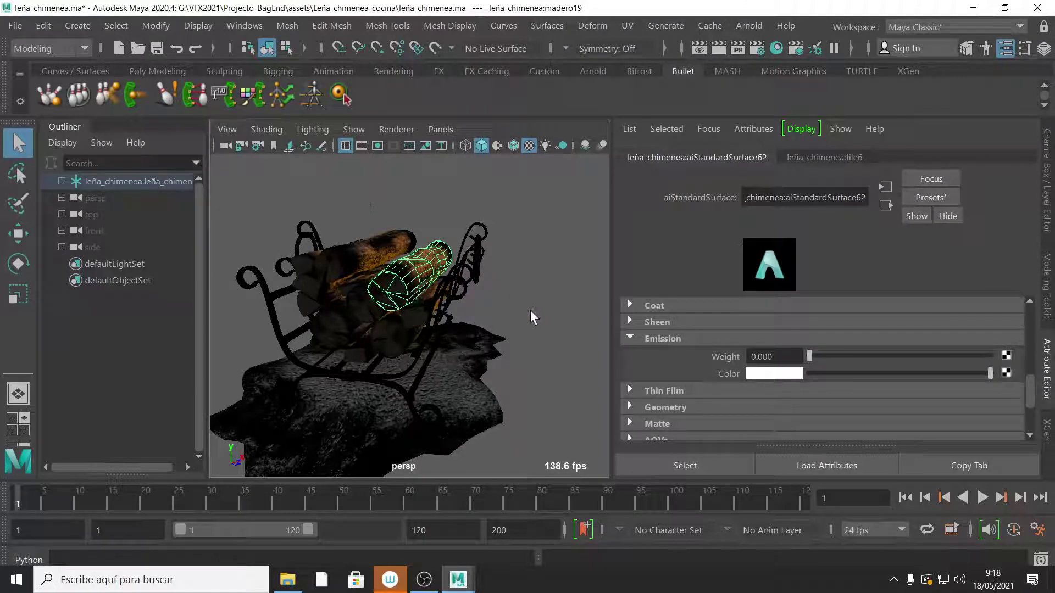
left_click_drag(539, 288, 632, 228, "alt")
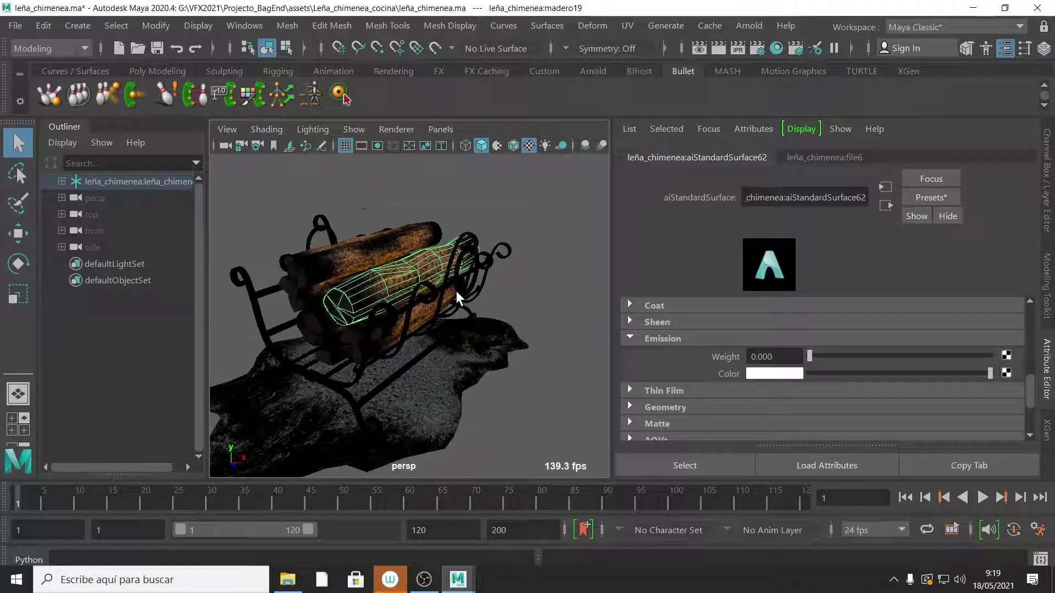
Switch to Google Chrome and maximize its window.
left_click(86, 583)
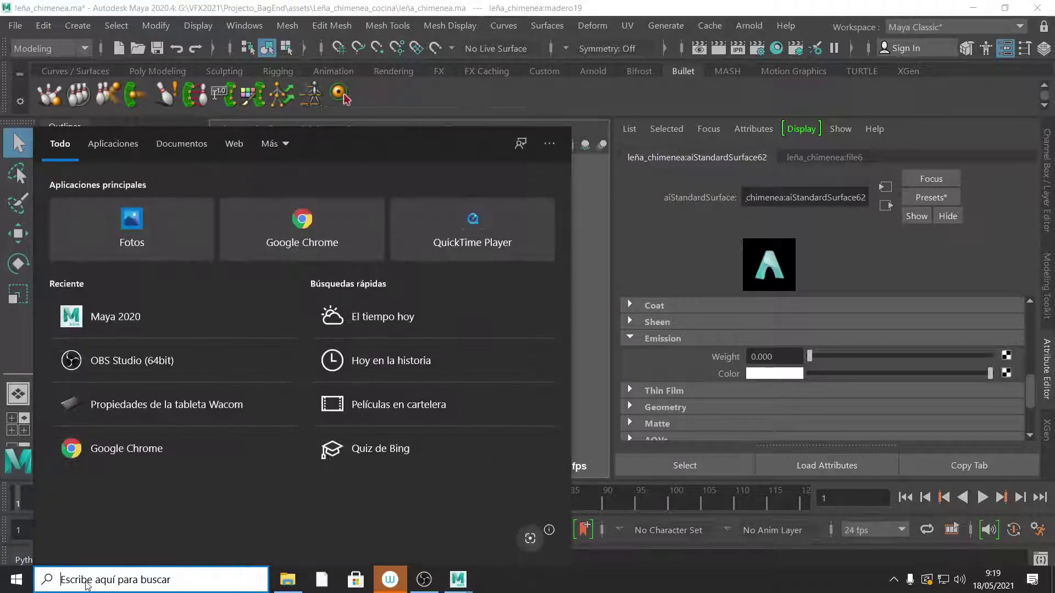
type("goo")
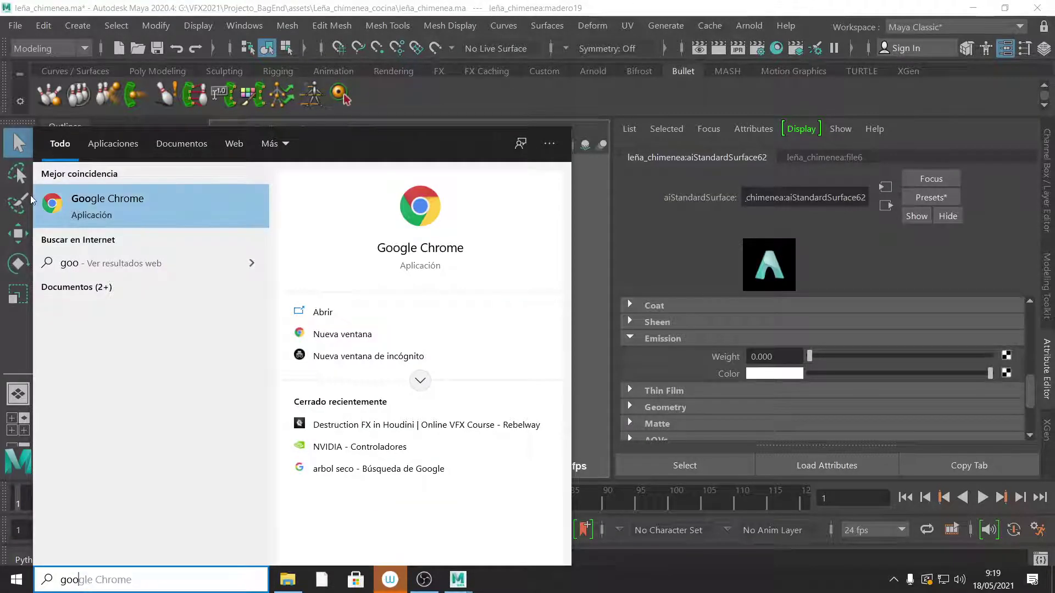
key("Return")
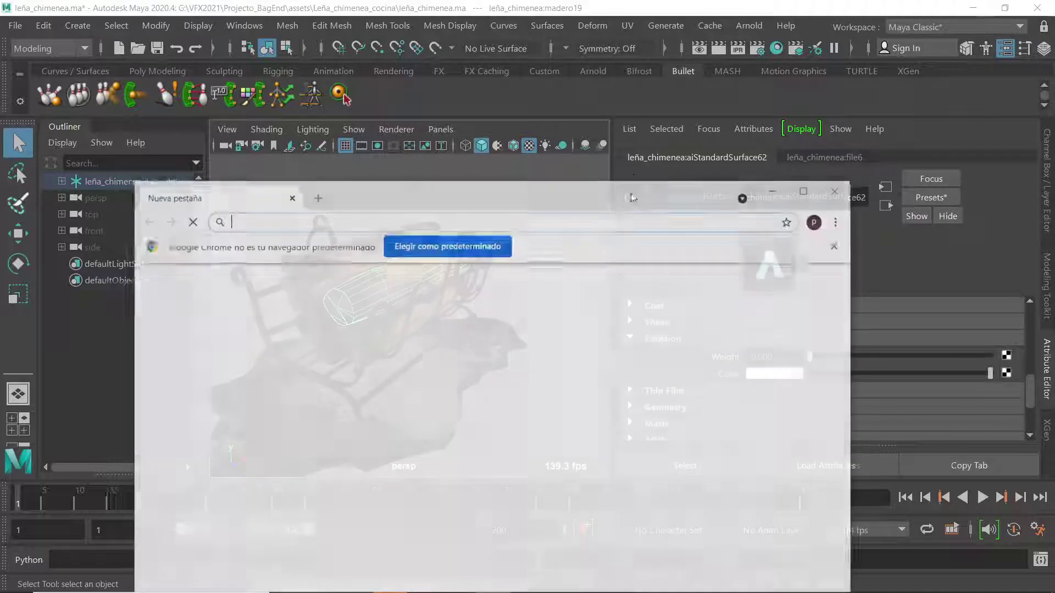
double_click(744, 196)
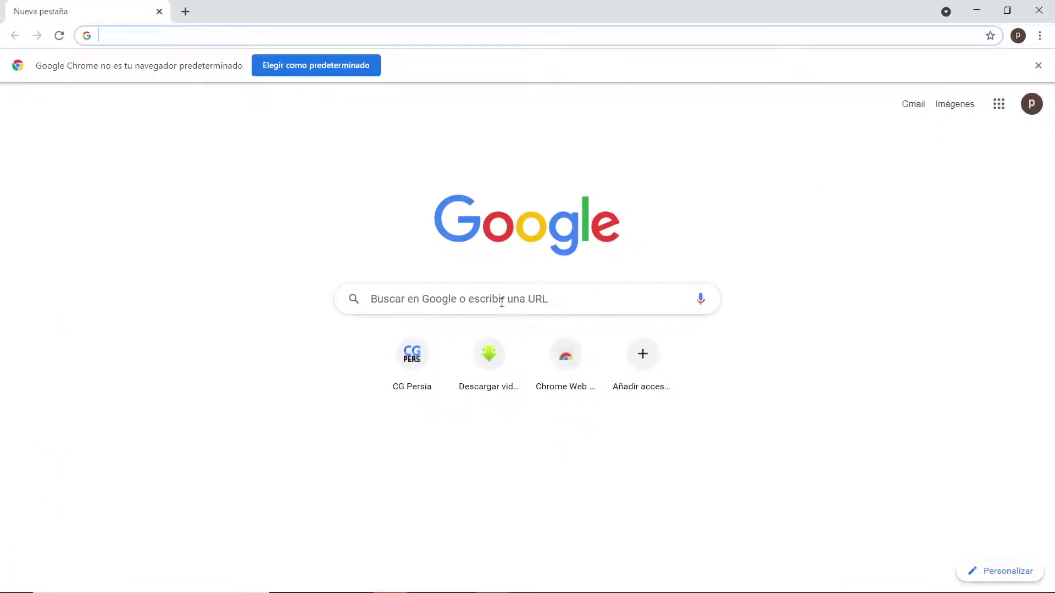
Search Google for "fire chimenea" and show the image results.
left_click(423, 307)
type("fi")
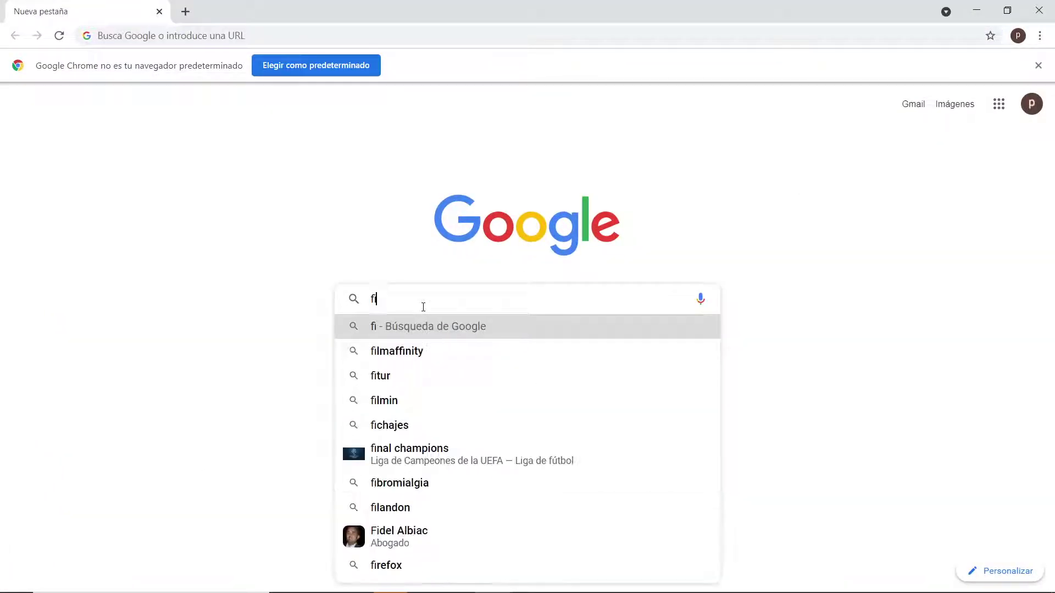
type("re chimenea")
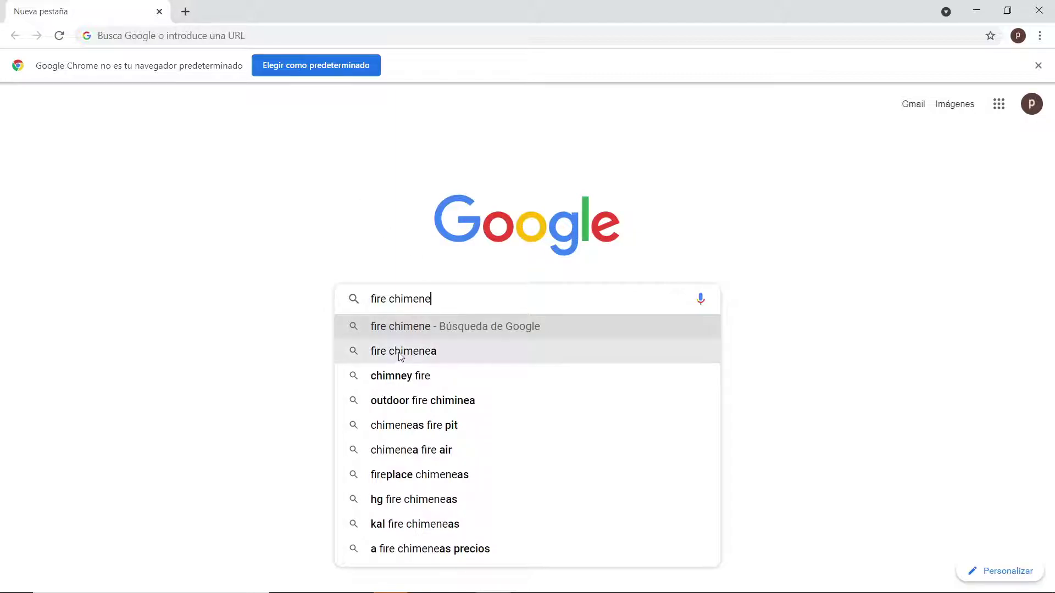
left_click(400, 352)
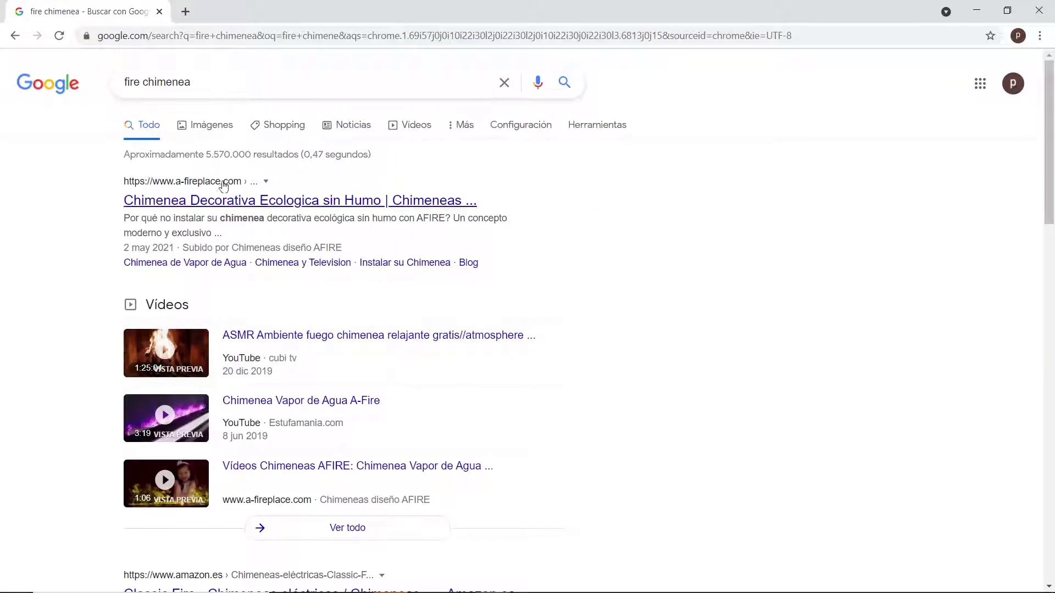
left_click(214, 129)
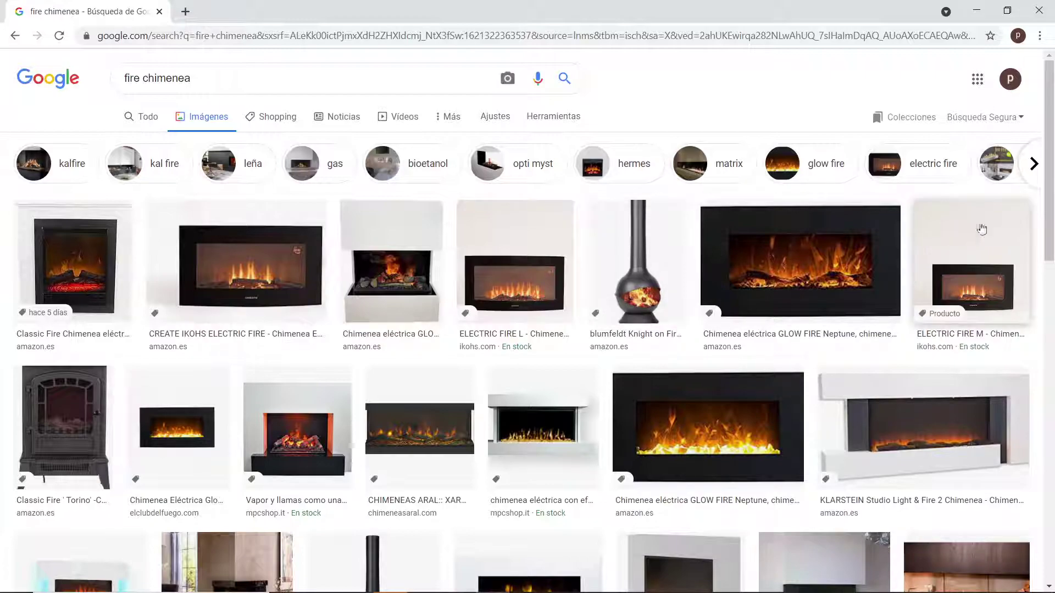
Preview the MPCshop fireplace image with glowing logs and browse further image results for burning-wood references.
left_click(302, 433)
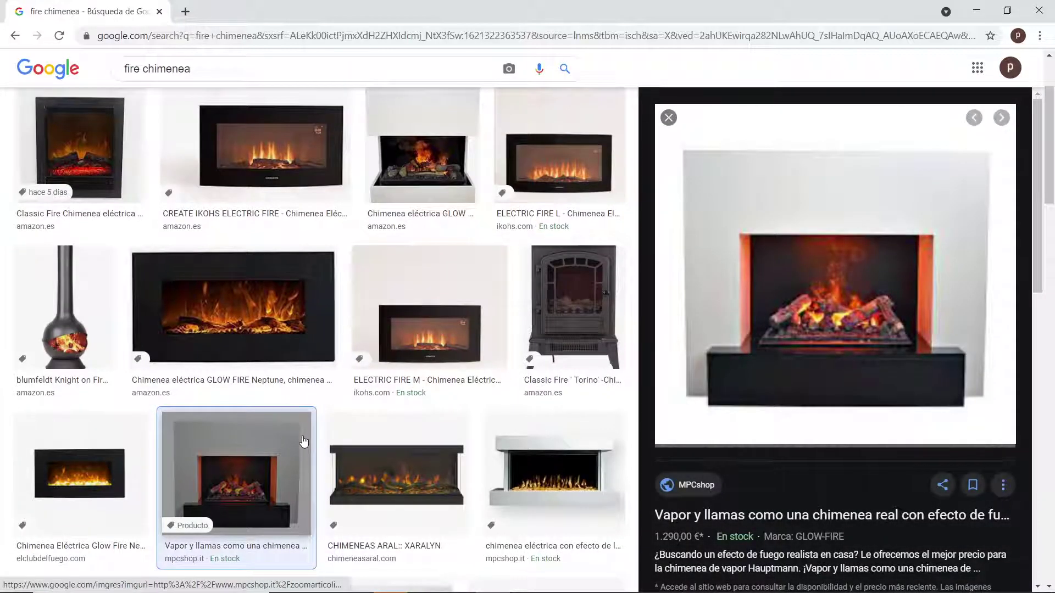
scroll(835, 275, "down", 1)
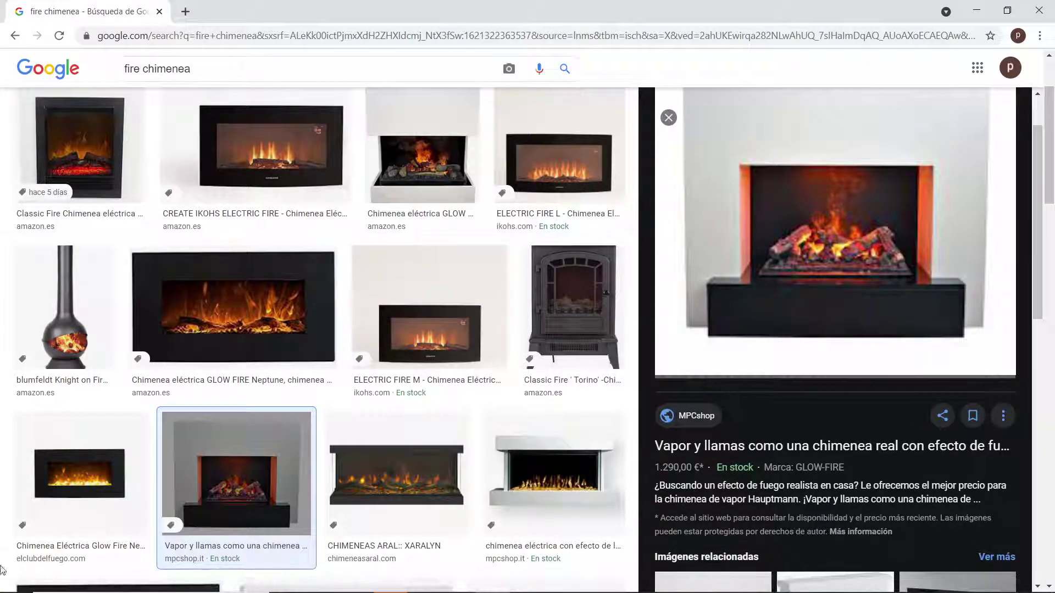
scroll(162, 282, "down", 6, "alt")
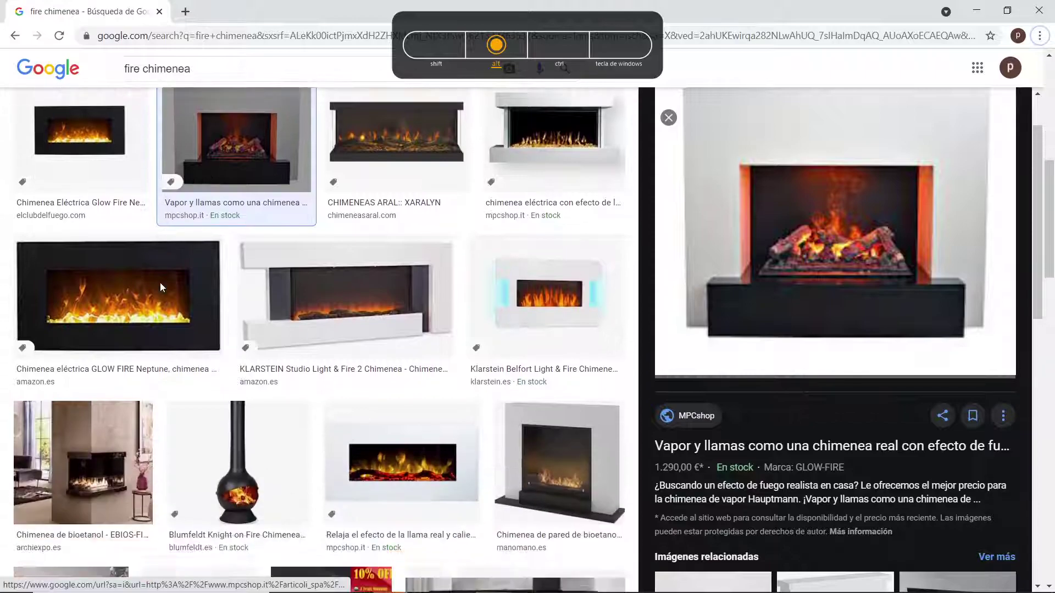
scroll(160, 283, "down", 10, "alt")
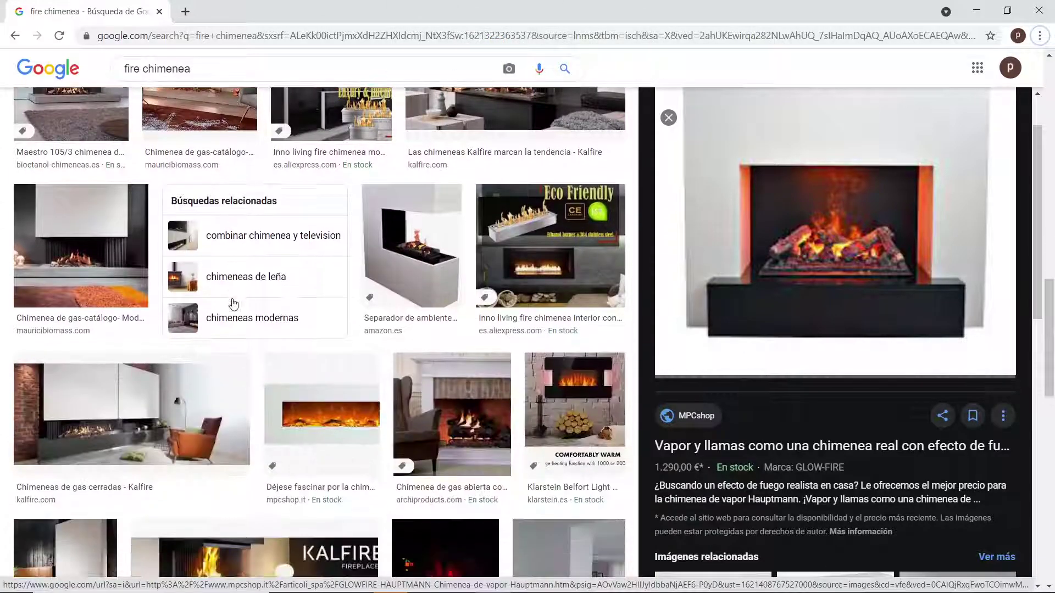
scroll(233, 303, "down", 4)
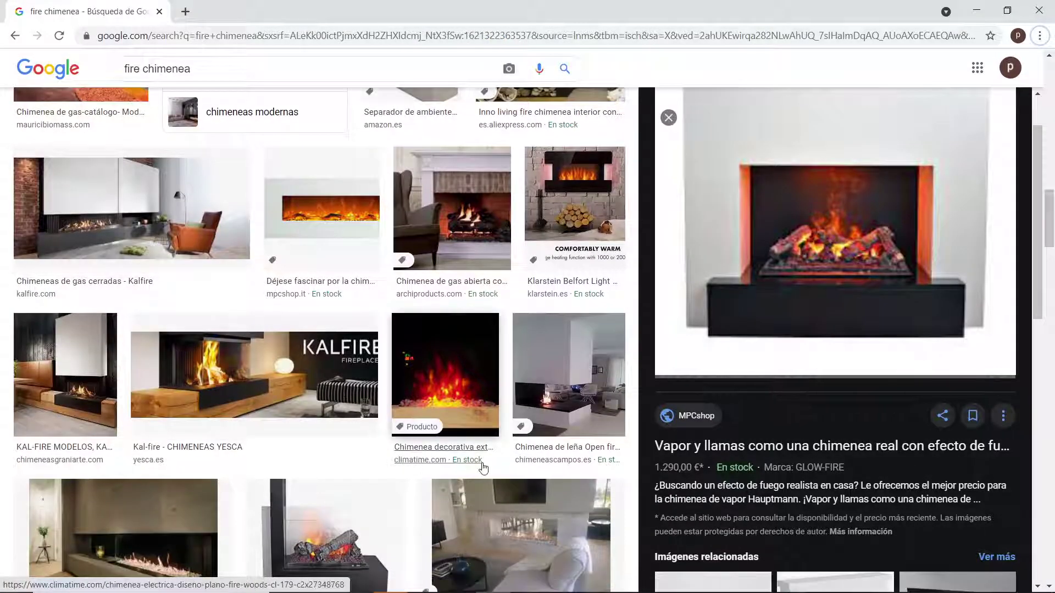
Preview the Climatime Fire Woods CL-179 fireplace image and look through the remaining results for glowing embers and logs.
left_click(473, 386)
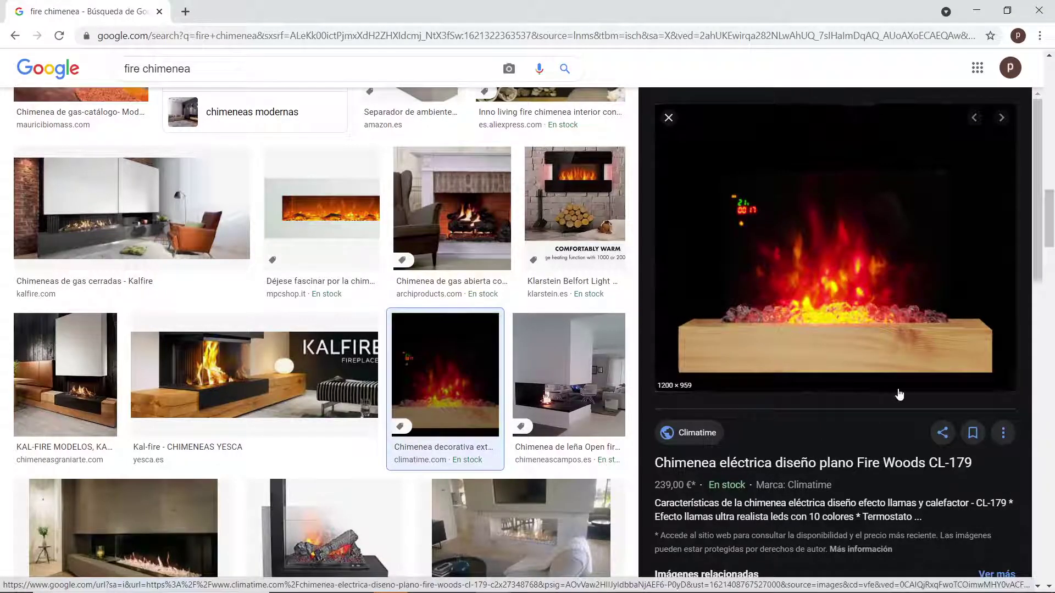
scroll(254, 244, "down", 3)
scroll(254, 244, "down", 10)
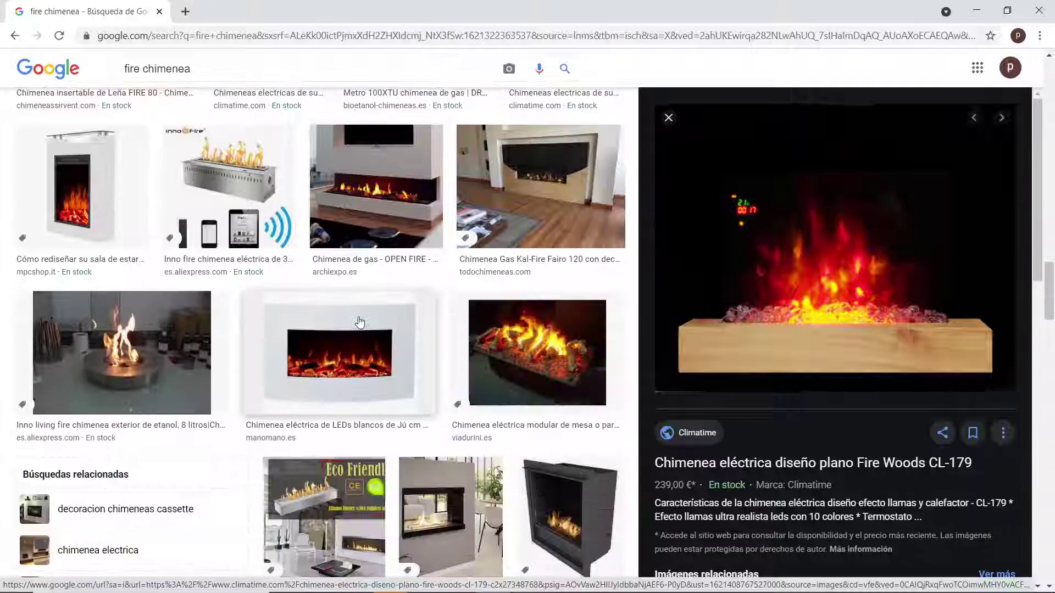
scroll(360, 323, "down", 8)
scroll(360, 323, "down", 4)
scroll(359, 319, "up", 15)
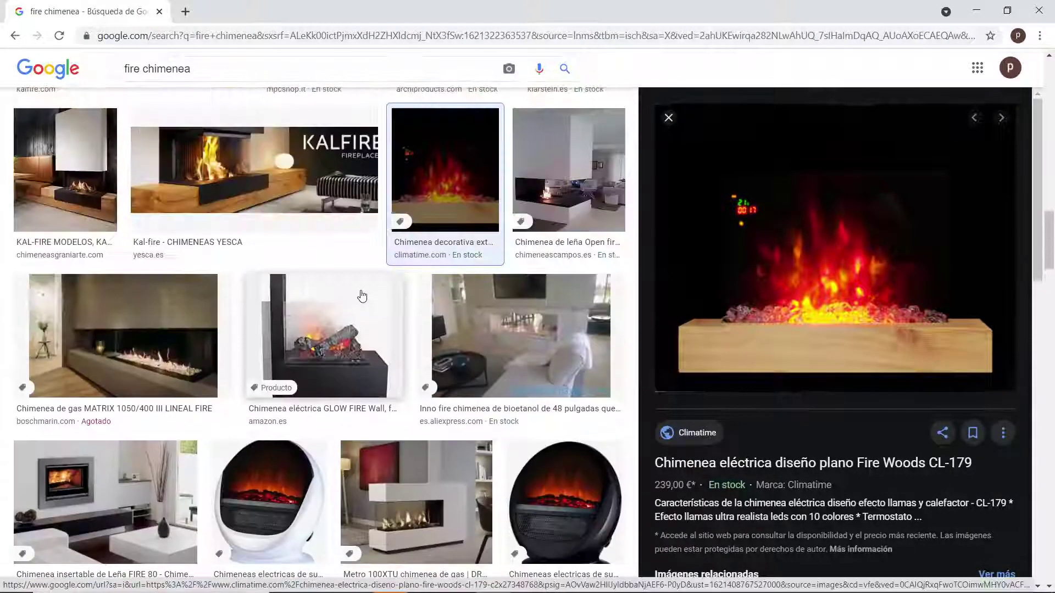
scroll(361, 298, "down", 10)
scroll(364, 308, "up", 1)
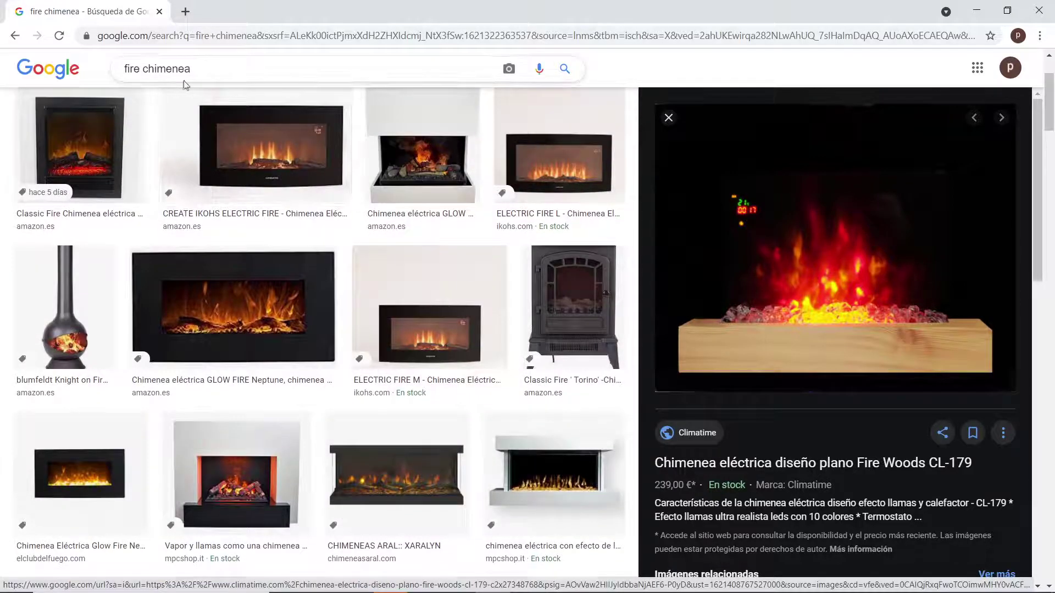
Refine the image search to "fire rustic chimenei".
left_click(145, 69)
type("rustic ch")
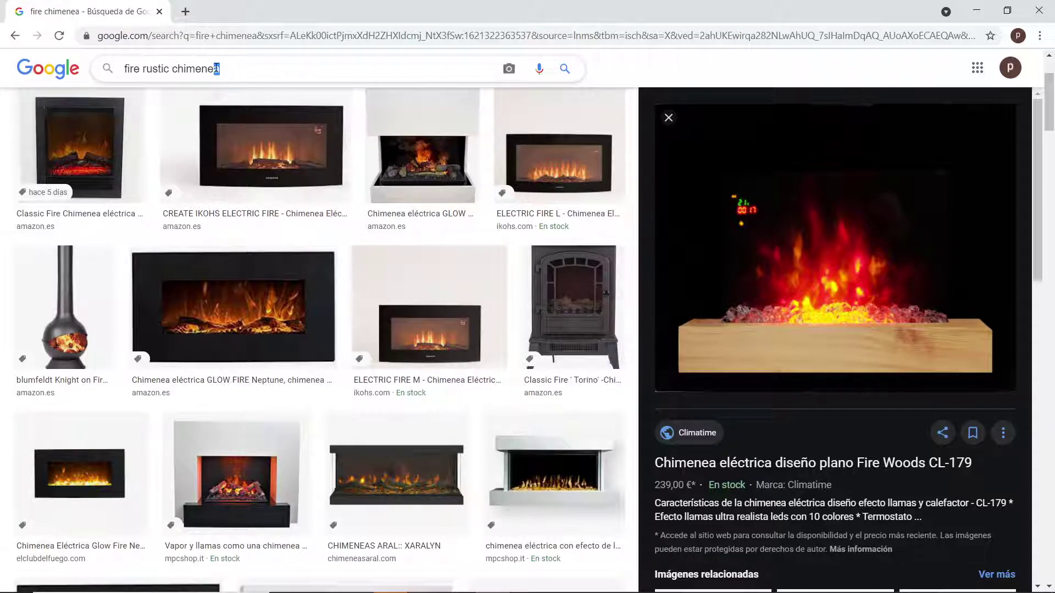
type("i")
key("Return")
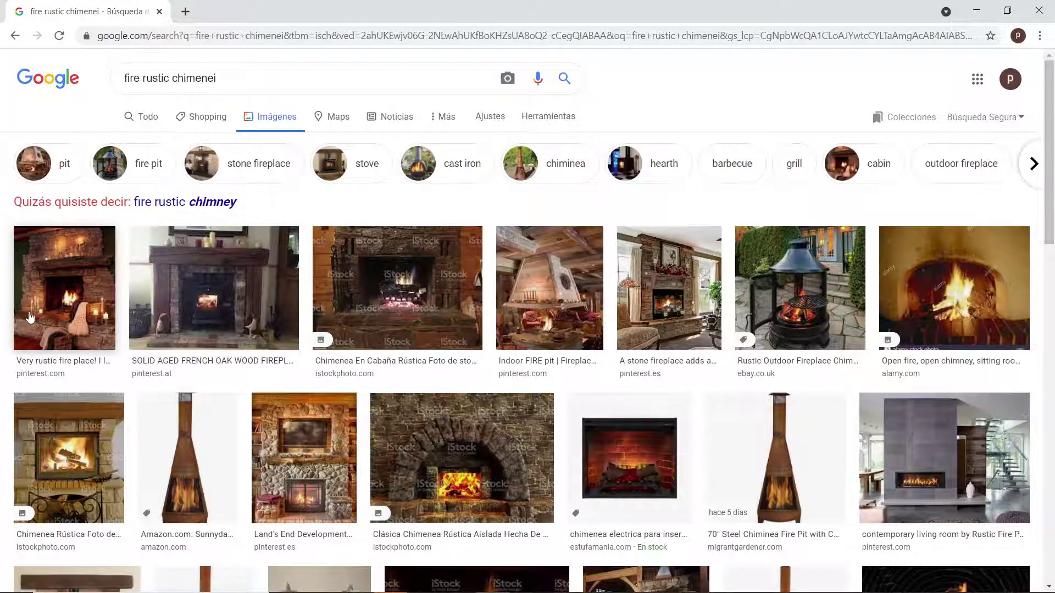
Preview the Alamy photo of an open fire in a rustic chimney and browse its related images.
left_click(967, 286)
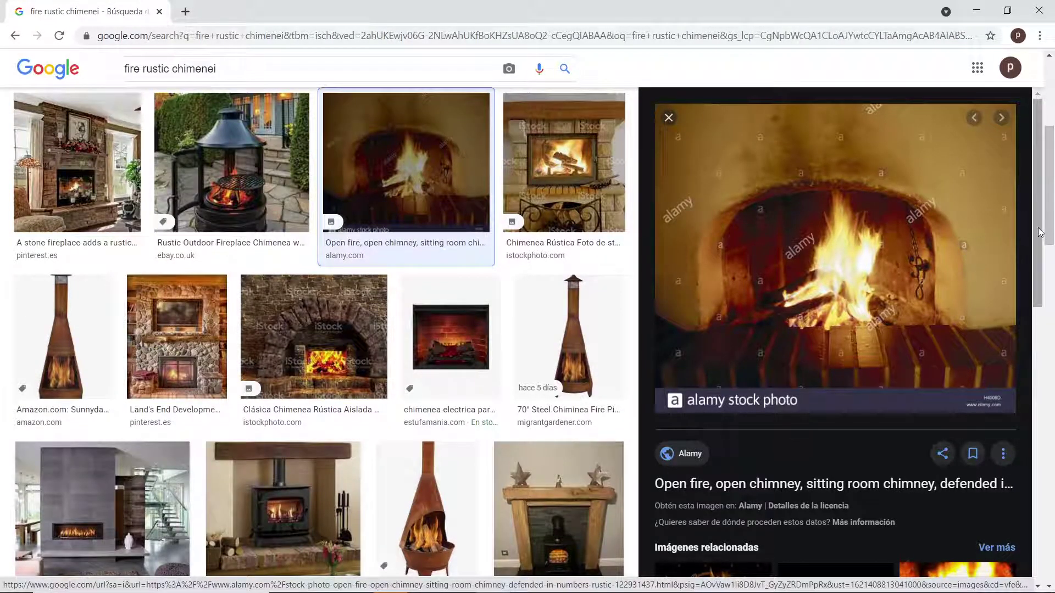
scroll(1018, 316, "down", 4)
scroll(1014, 388, "down", 5)
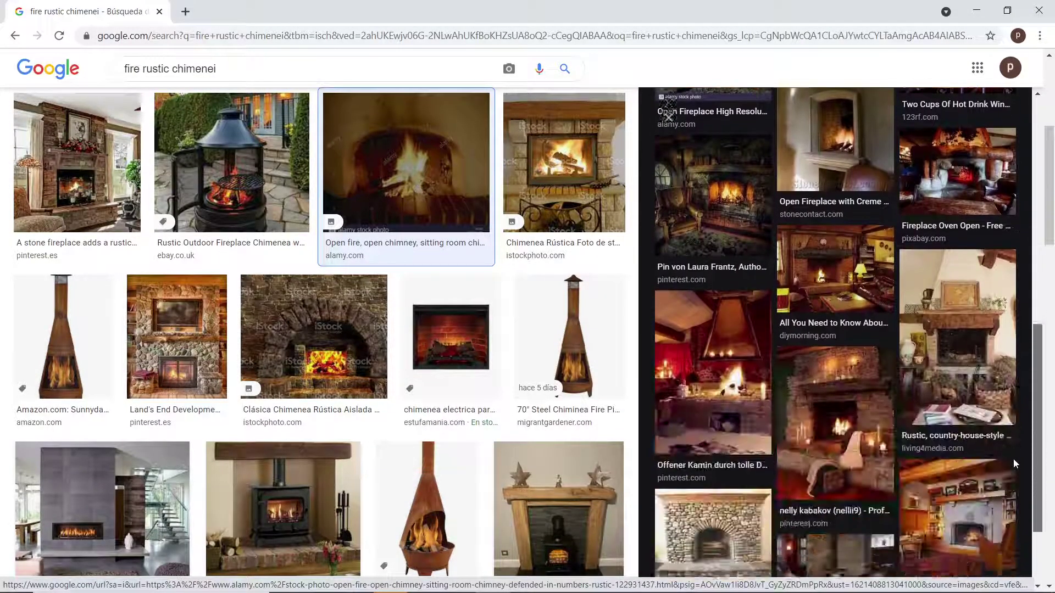
scroll(299, 266, "down", 8)
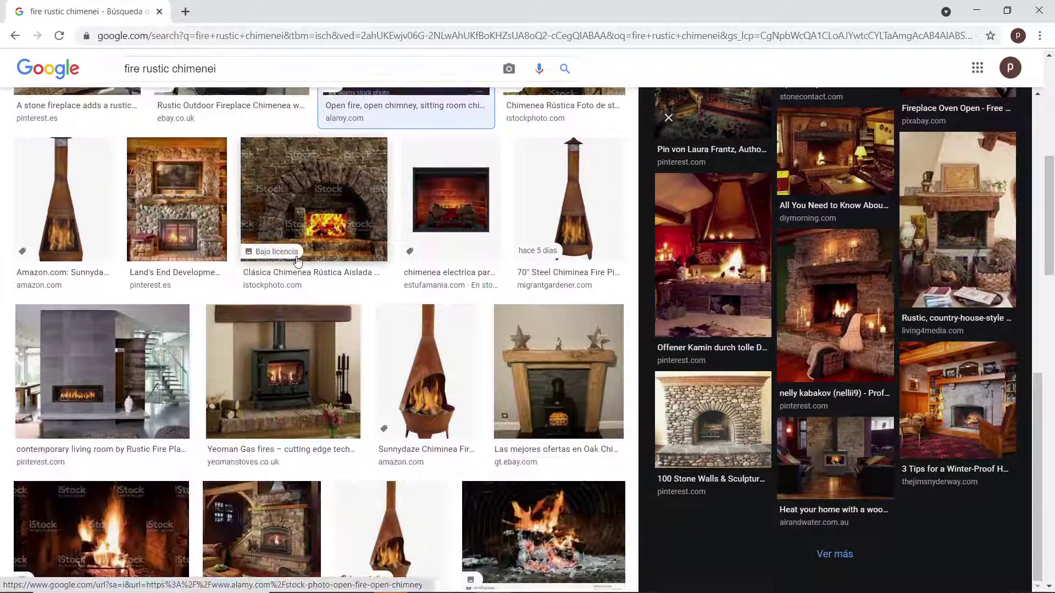
Browse the rustic fireplace image results for photos of burning logs.
scroll(286, 267, "down", 14)
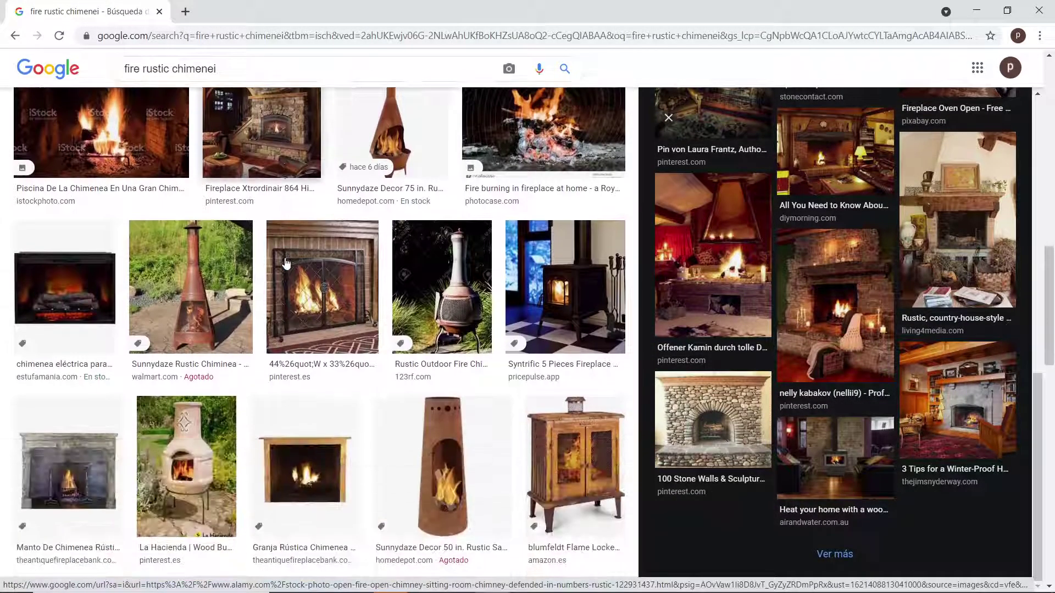
scroll(269, 243, "down", 16)
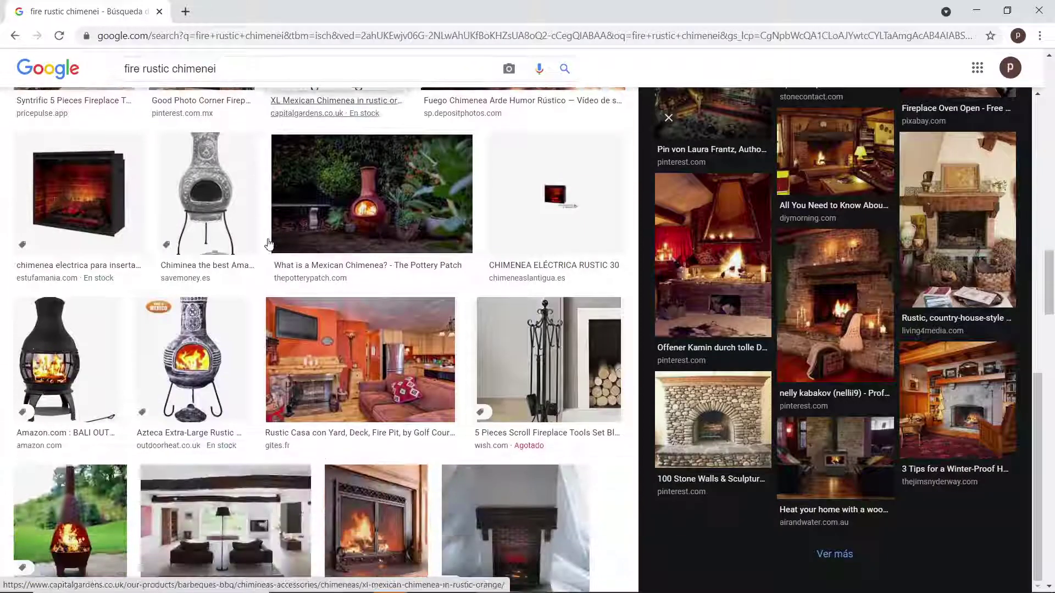
scroll(258, 238, "down", 12)
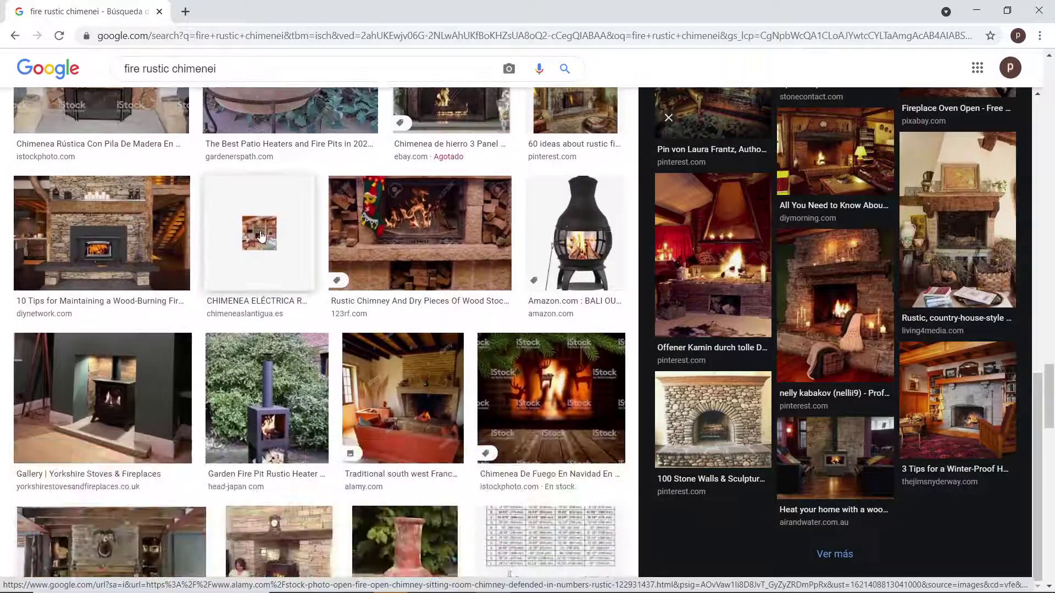
scroll(263, 235, "down", 12)
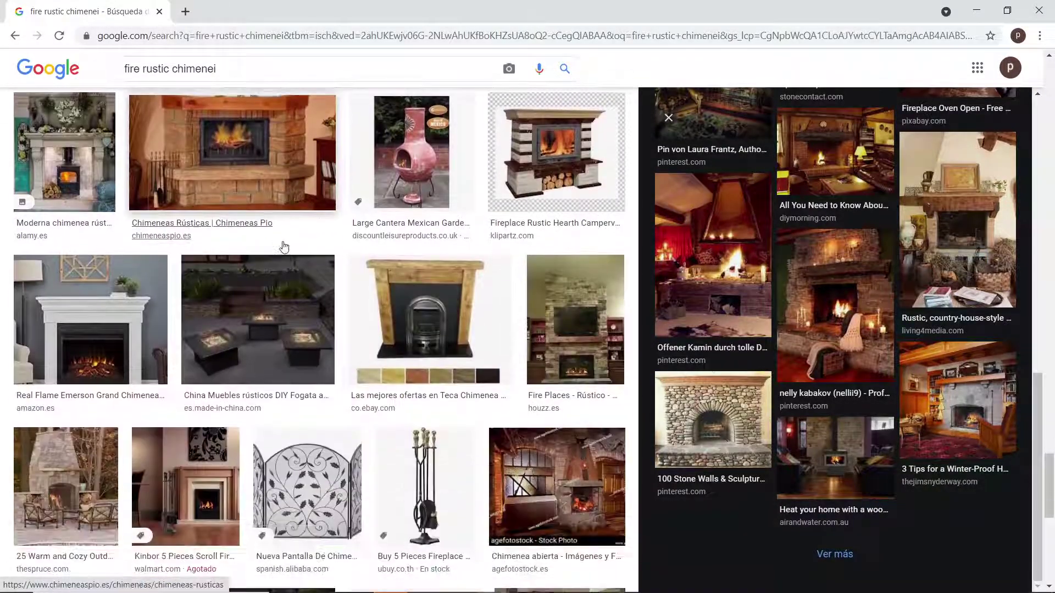
scroll(258, 219, "up", 10)
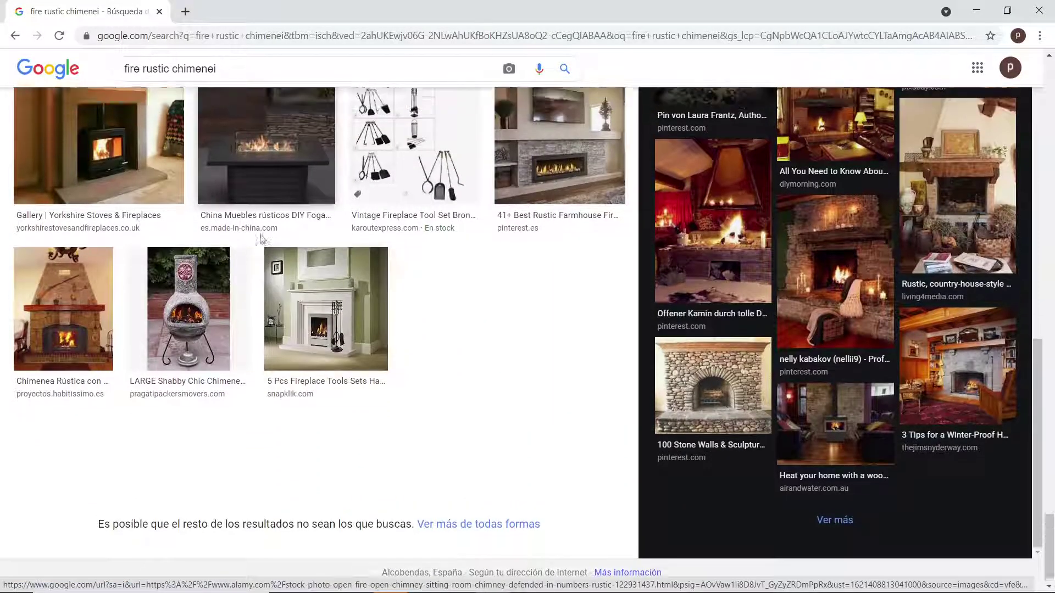
scroll(216, 161, "up", 10)
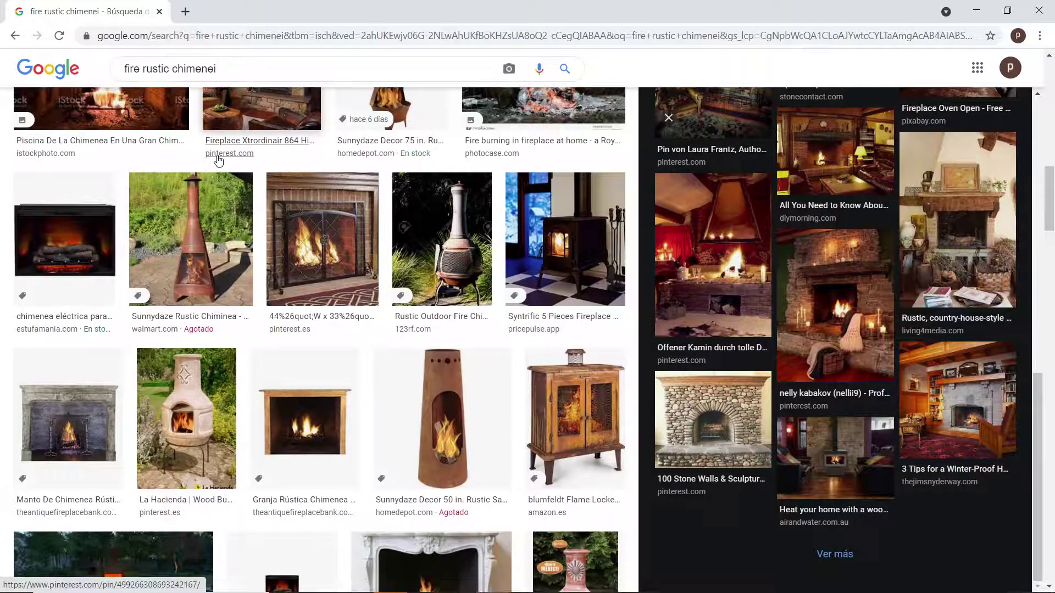
Preview the Alamy "Open Fireplace High Resolution" photo from the related images and browse the images related to it.
scroll(218, 161, "down", 3)
scroll(218, 160, "up", 12)
scroll(219, 160, "up", 4)
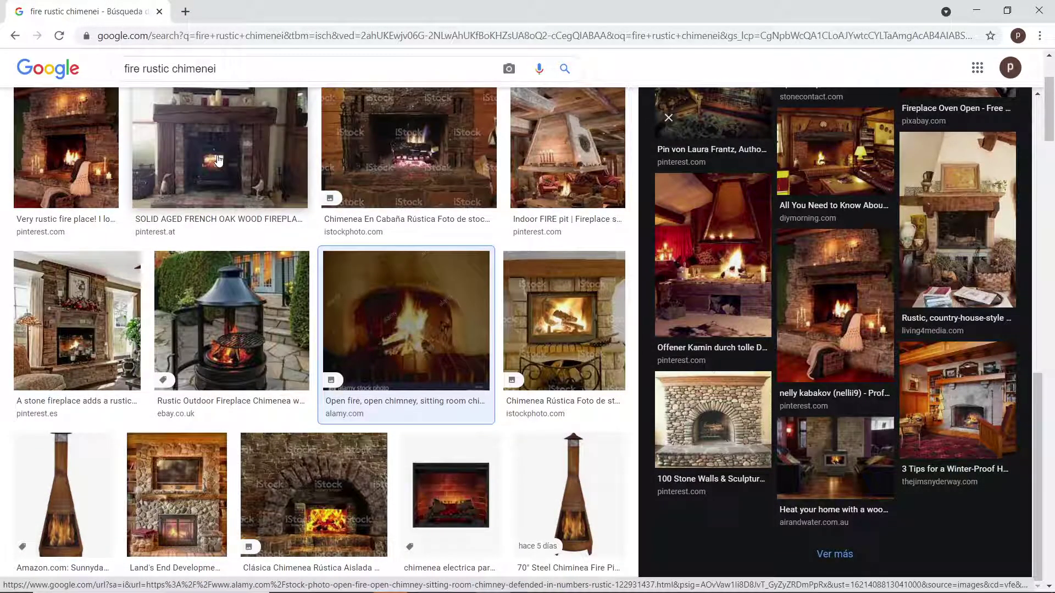
scroll(219, 161, "up", 3)
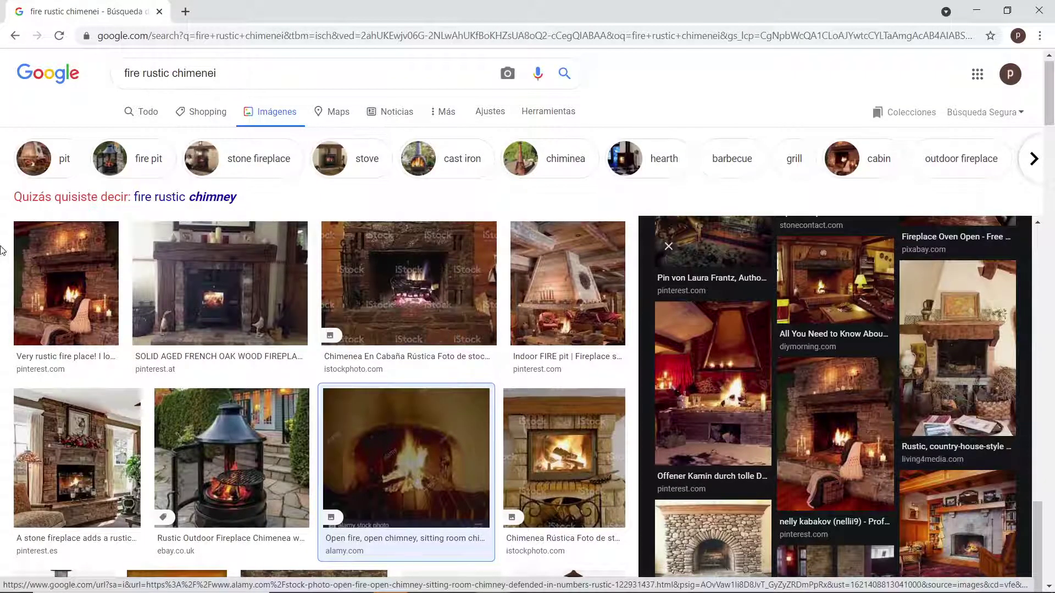
scroll(942, 434, "up", 5)
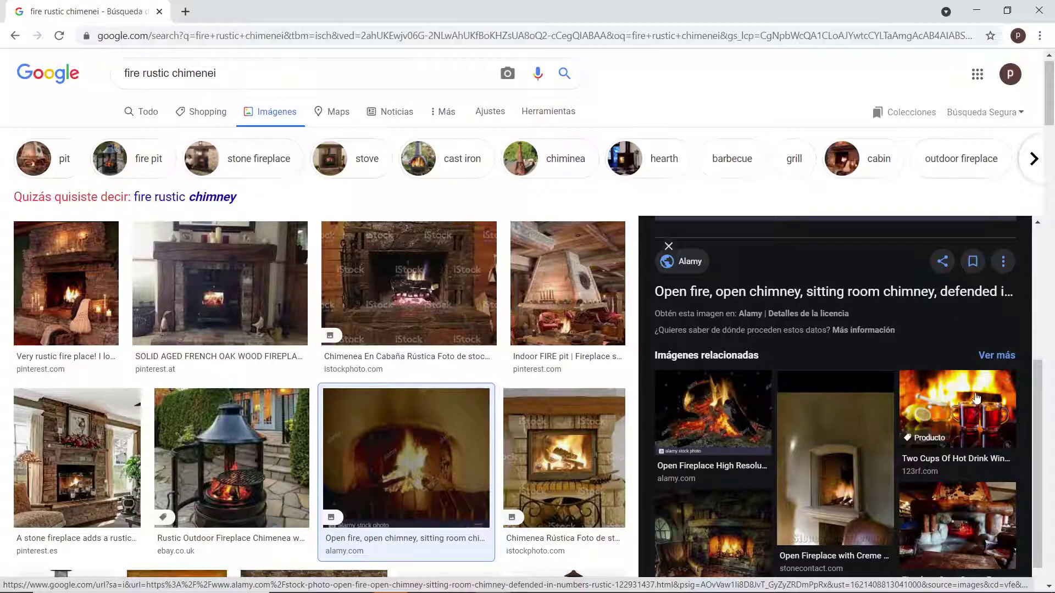
left_click(724, 409)
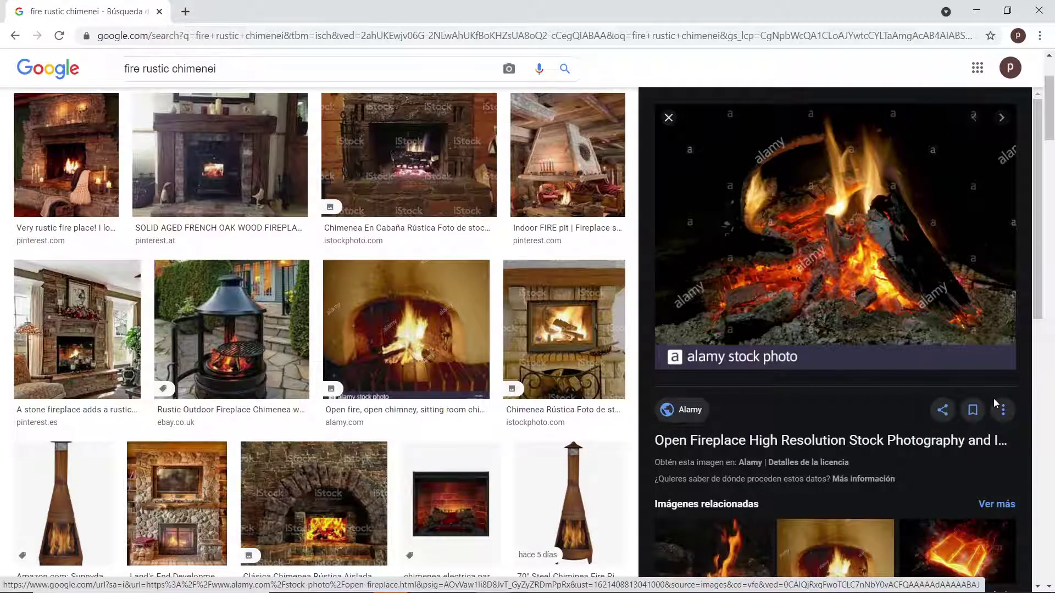
scroll(863, 287, "down", 3)
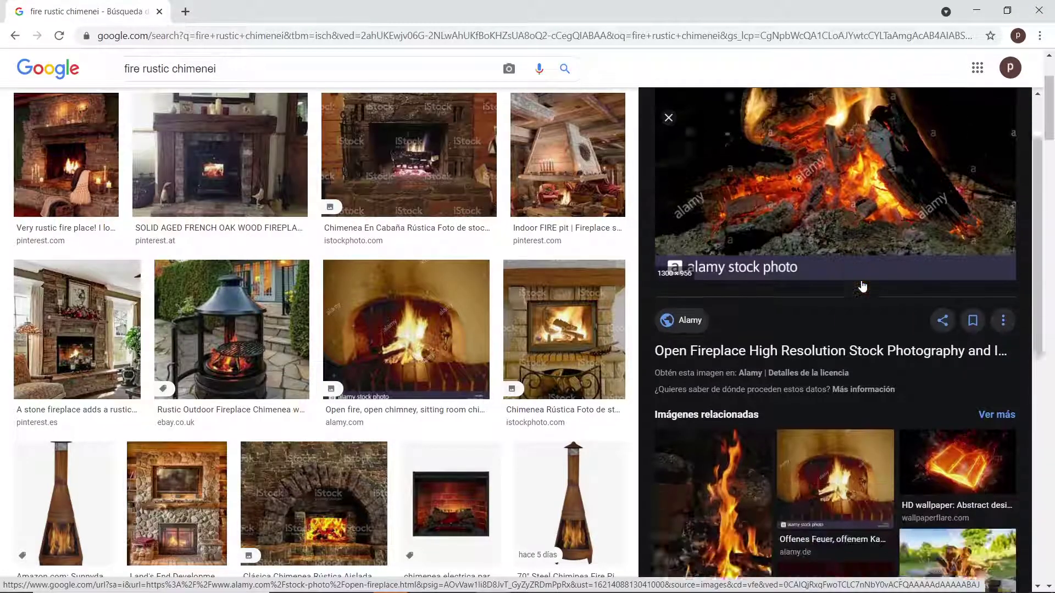
scroll(860, 287, "down", 1)
scroll(861, 286, "down", 4)
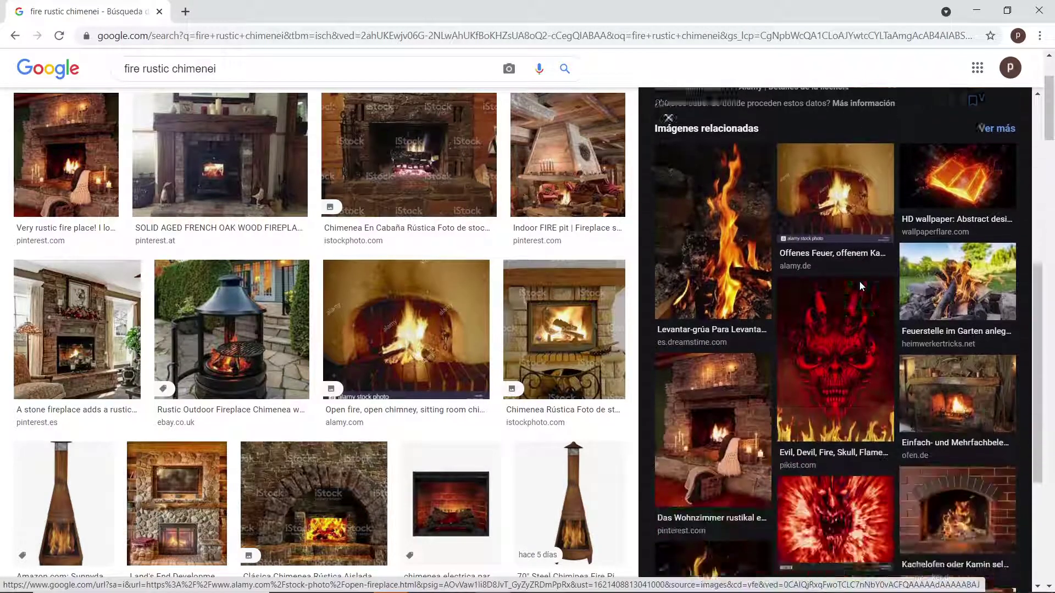
scroll(860, 286, "down", 3)
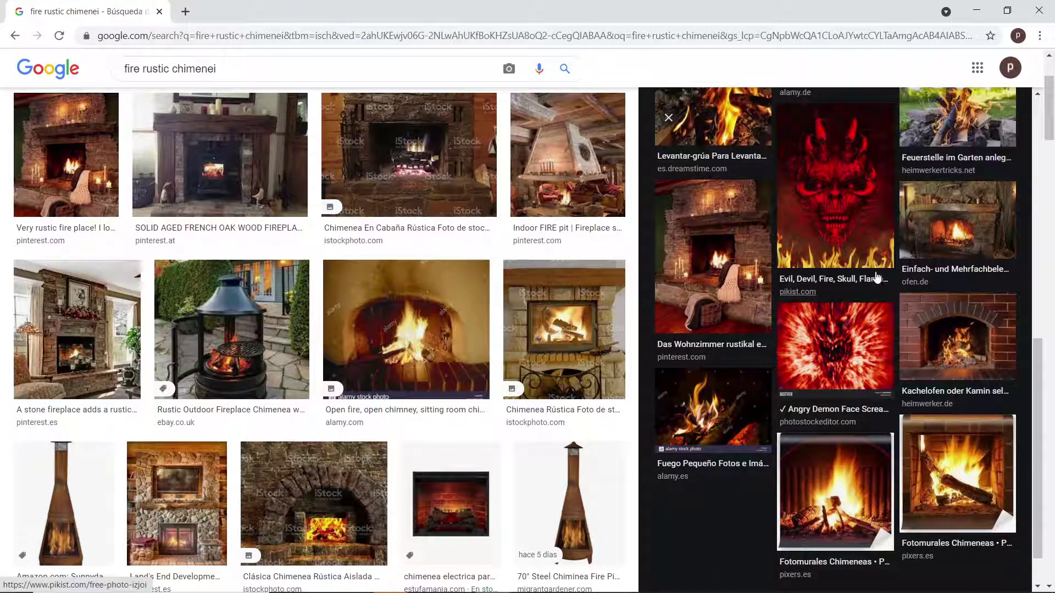
left_click(876, 278)
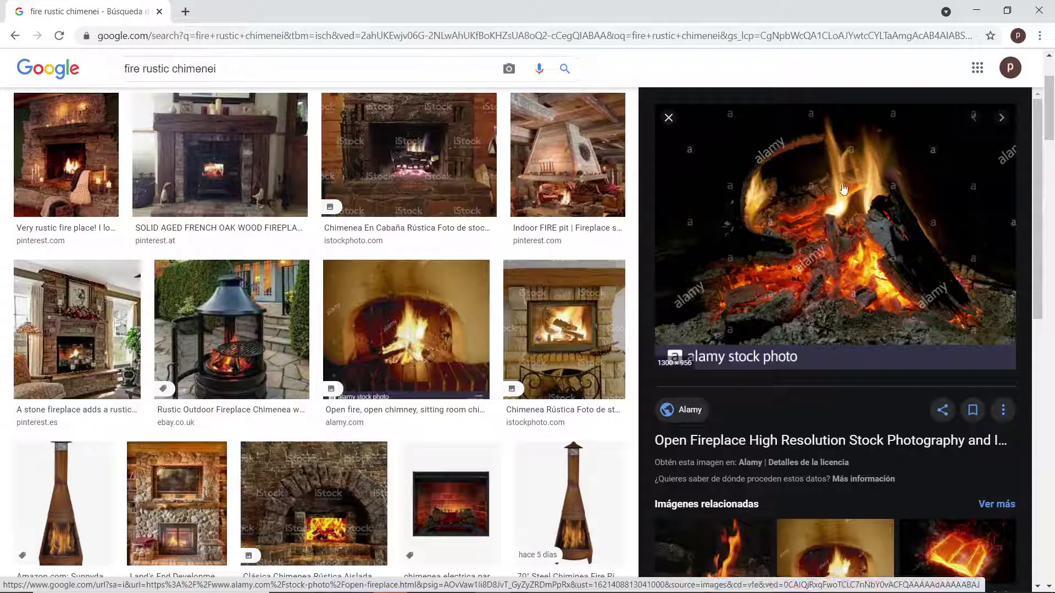
Preview the "Very rustic fire place!" Pinterest image and look through its related images.
left_click(78, 139)
scroll(872, 316, "down", 7)
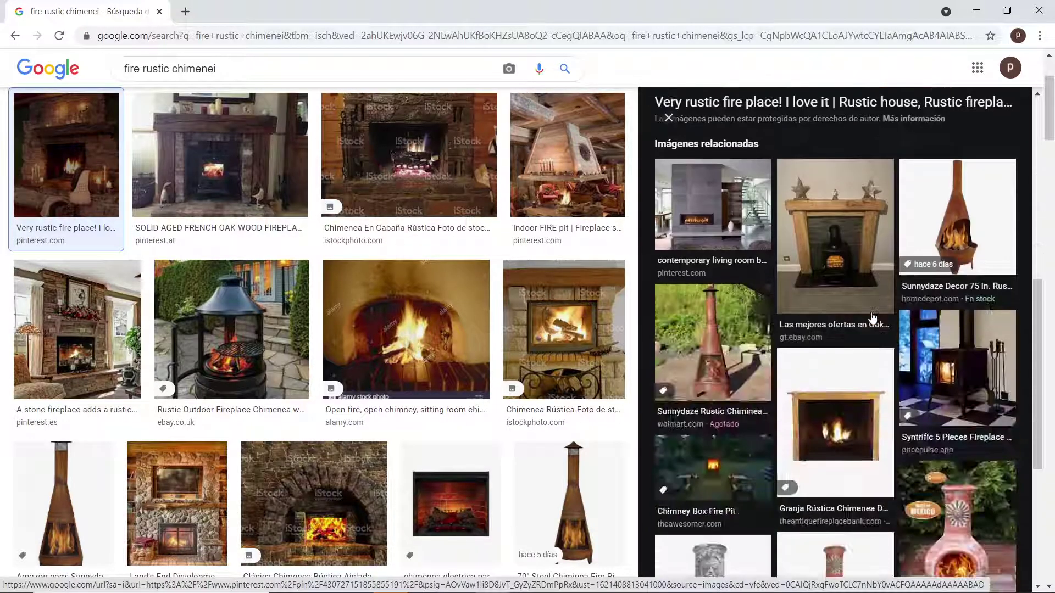
scroll(872, 317, "down", 7)
scroll(875, 308, "up", 15)
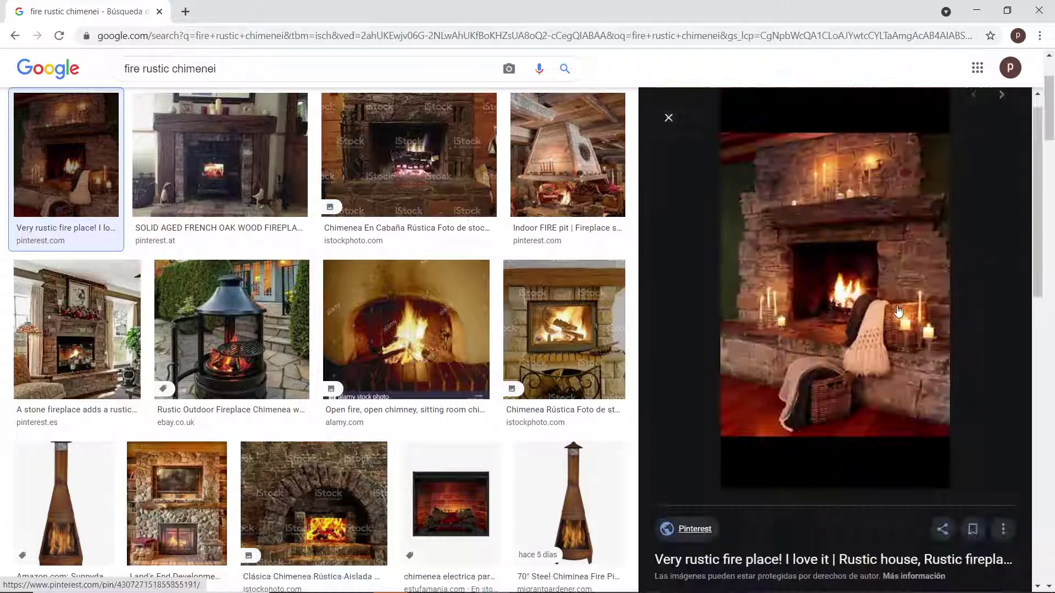
Preview the aged French oak wood fireplace result, and from its related images the Sunnydaze Decor chiminea fire pit from Lowe's.
key("Right")
scroll(900, 329, "down", 1)
scroll(900, 334, "down", 8)
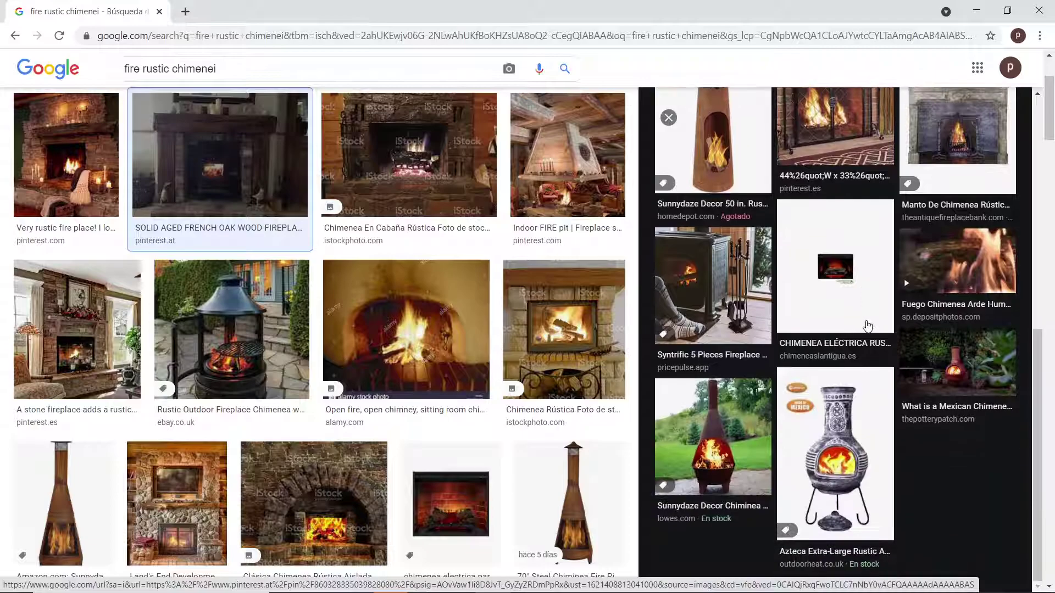
left_click(741, 437)
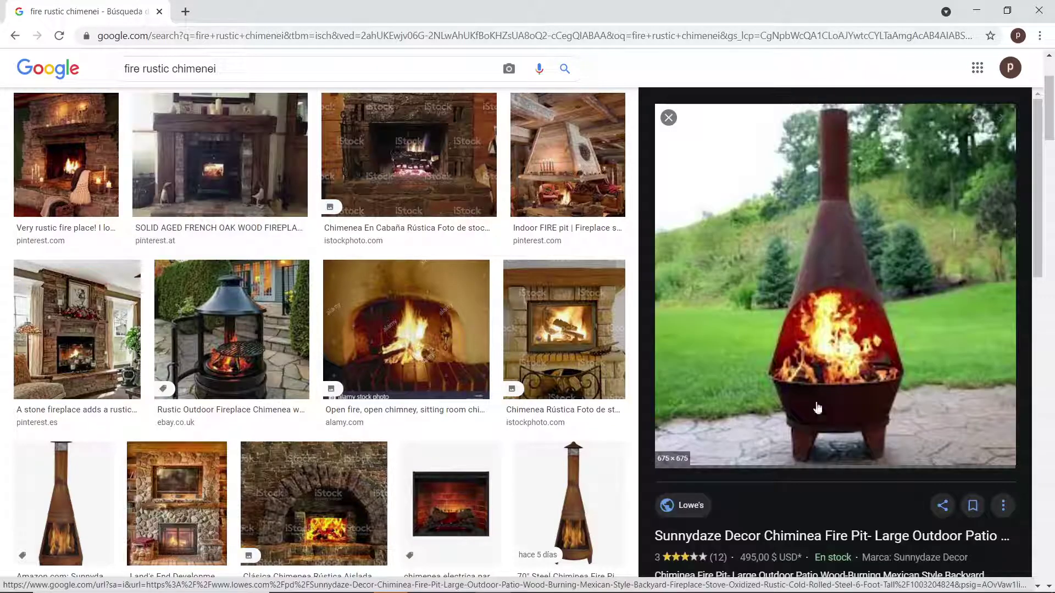
Return to the Alamy open fire chimney photo and open the full image in a new browser tab as reference.
left_click(398, 367)
scroll(776, 323, "down", 5)
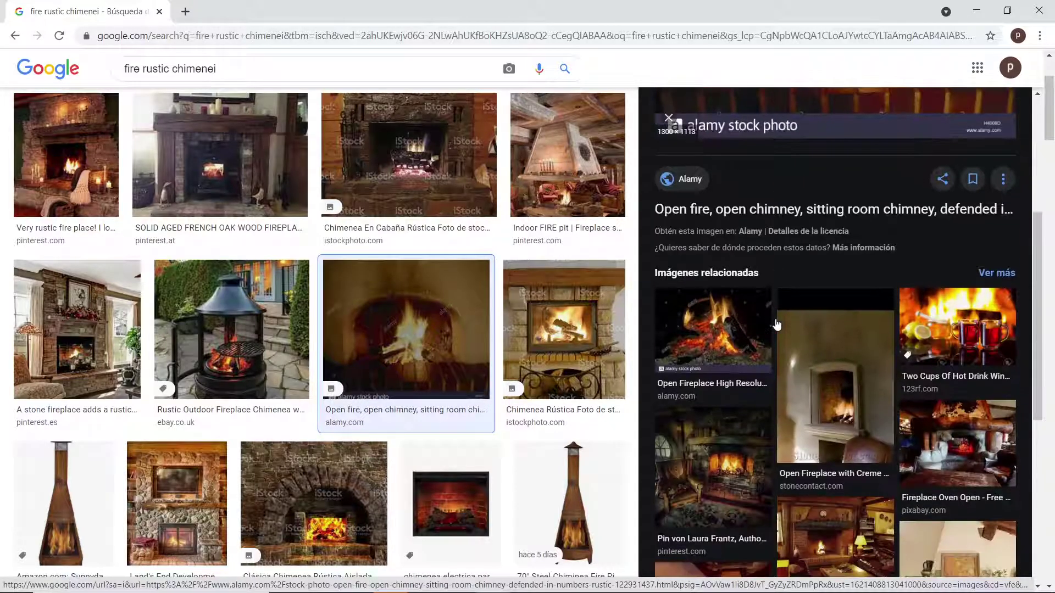
scroll(776, 325, "down", 6)
scroll(780, 321, "down", 1)
scroll(781, 321, "up", 4)
scroll(782, 321, "up", 8)
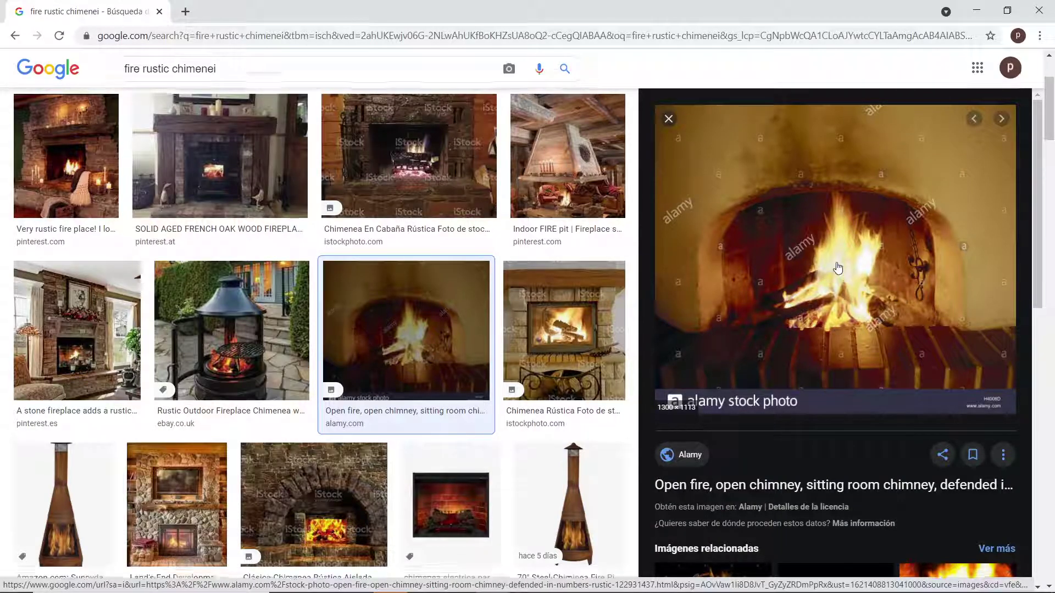
scroll(832, 269, "up", 3)
right_click(821, 363)
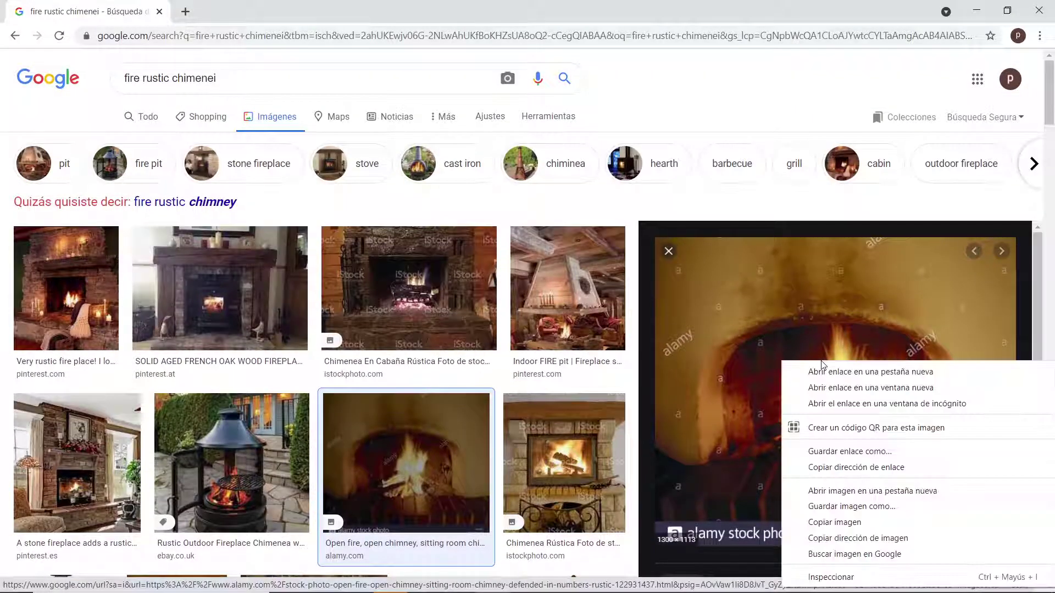
left_click(908, 495)
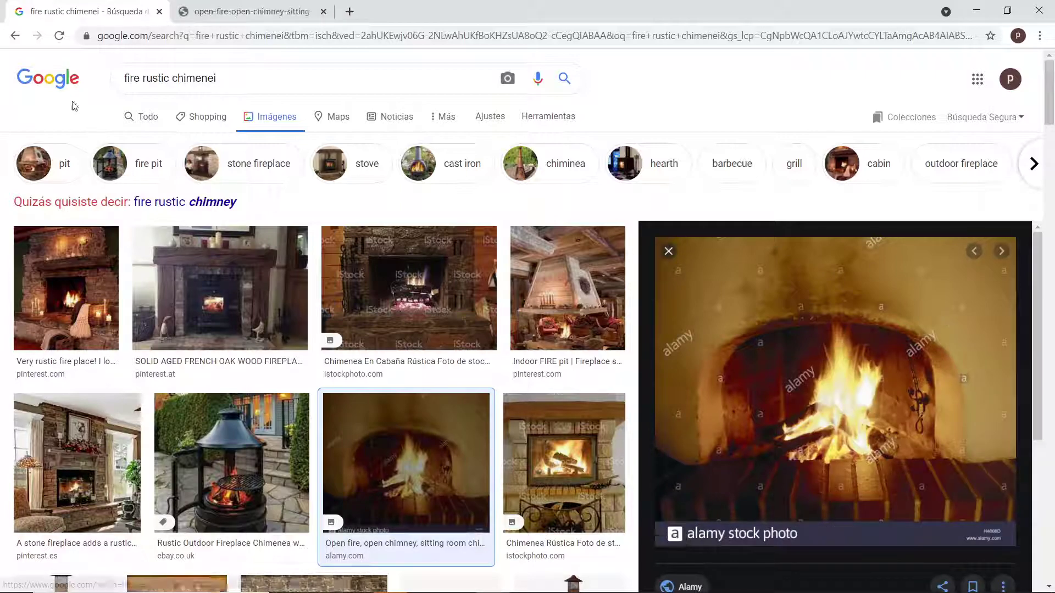
left_click(240, 17)
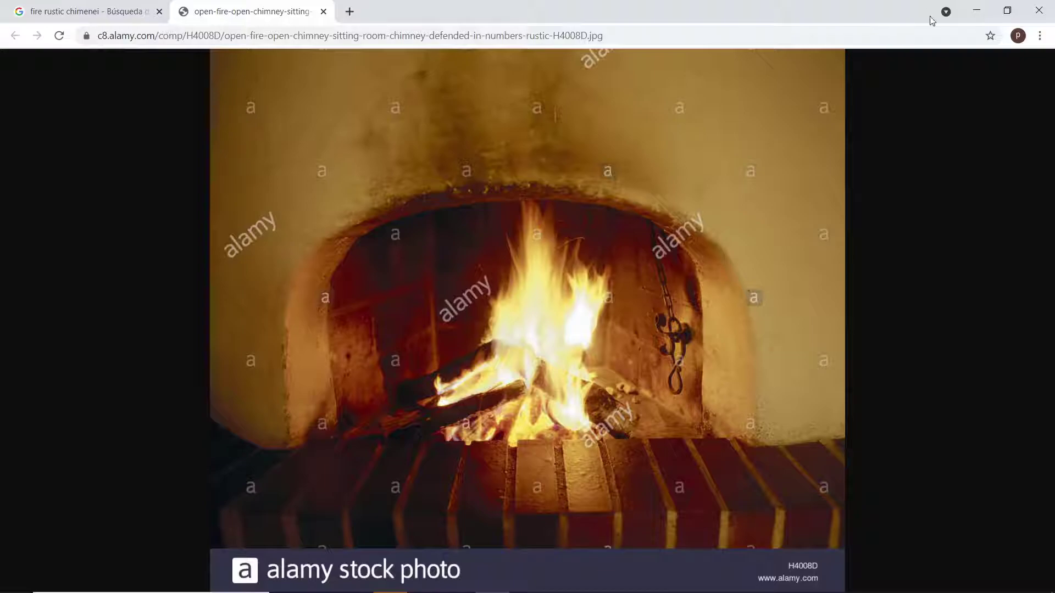
Switch to Maya, select the uppermost log and inspect the texture file feeding its material's base color.
left_click(976, 11)
left_click_drag(453, 270, 439, 291, "alt")
left_click_drag(450, 372, 547, 262, "alt")
left_click(425, 300)
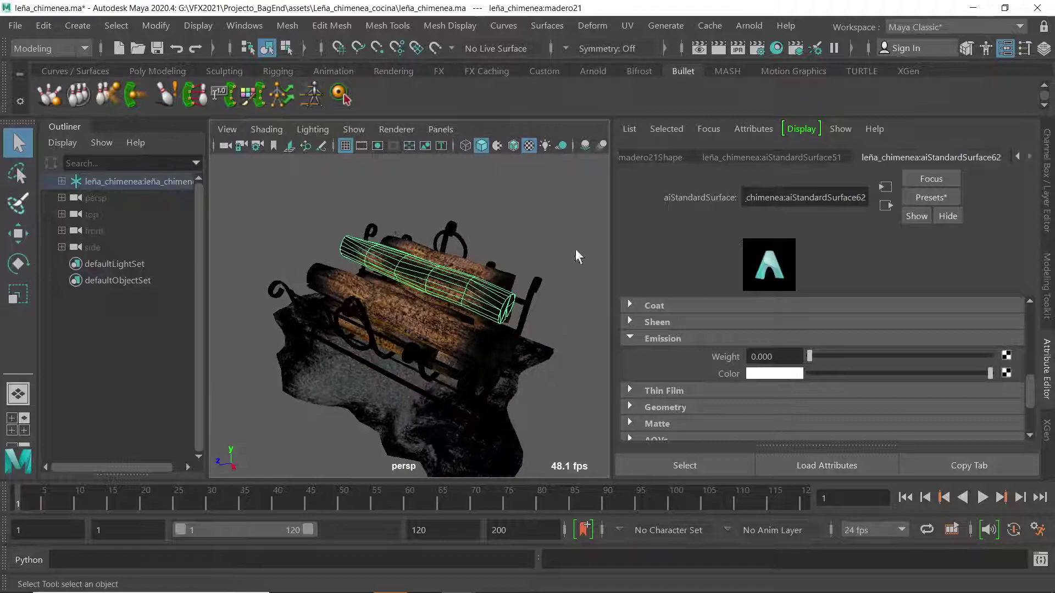
scroll(1032, 371, "up", 3)
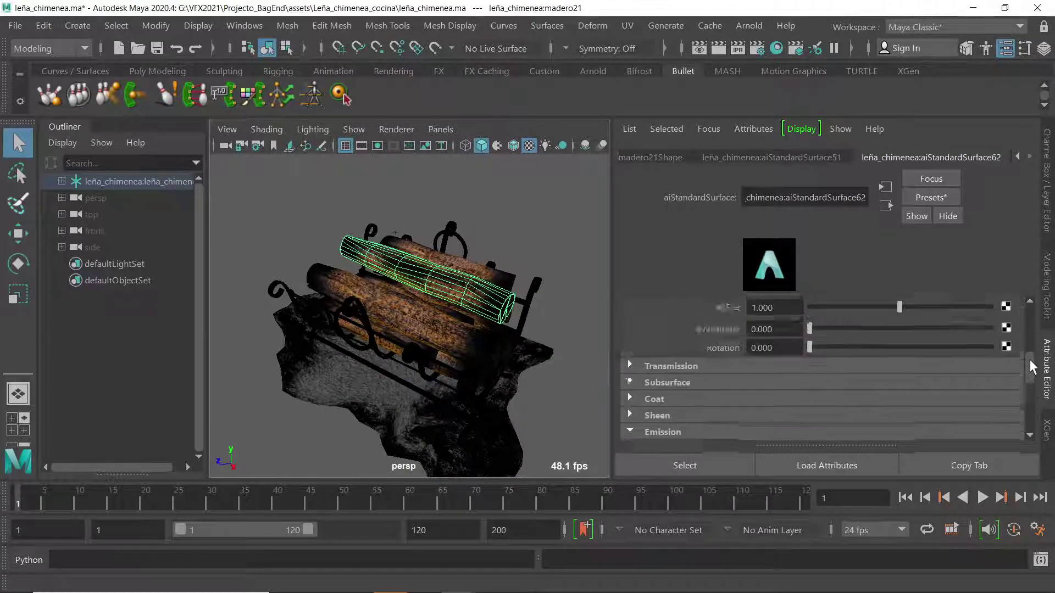
left_click_drag(1032, 370, 1025, 309)
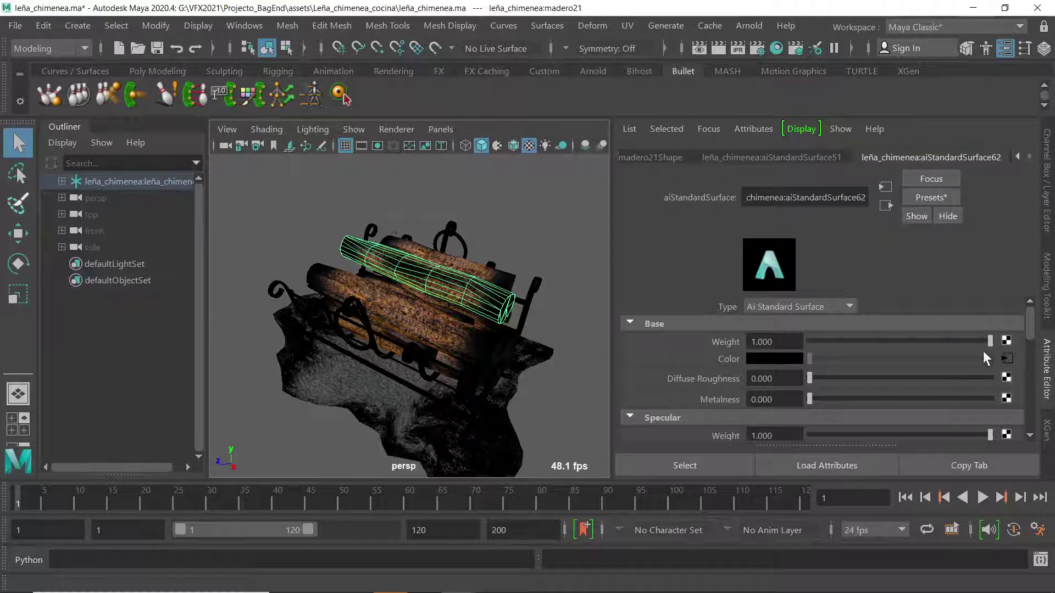
left_click(1006, 358)
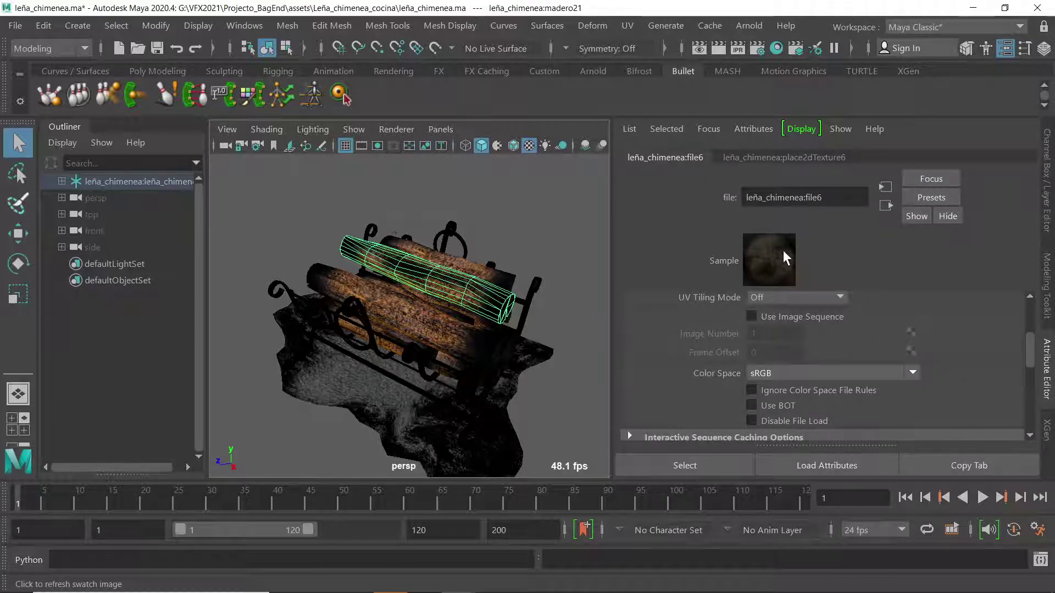
Reselect the uppermost log and examine the log stack and iron rack from the front, ends and sides.
left_click(496, 214)
left_click(464, 285)
left_click_drag(504, 294, 535, 306, "alt")
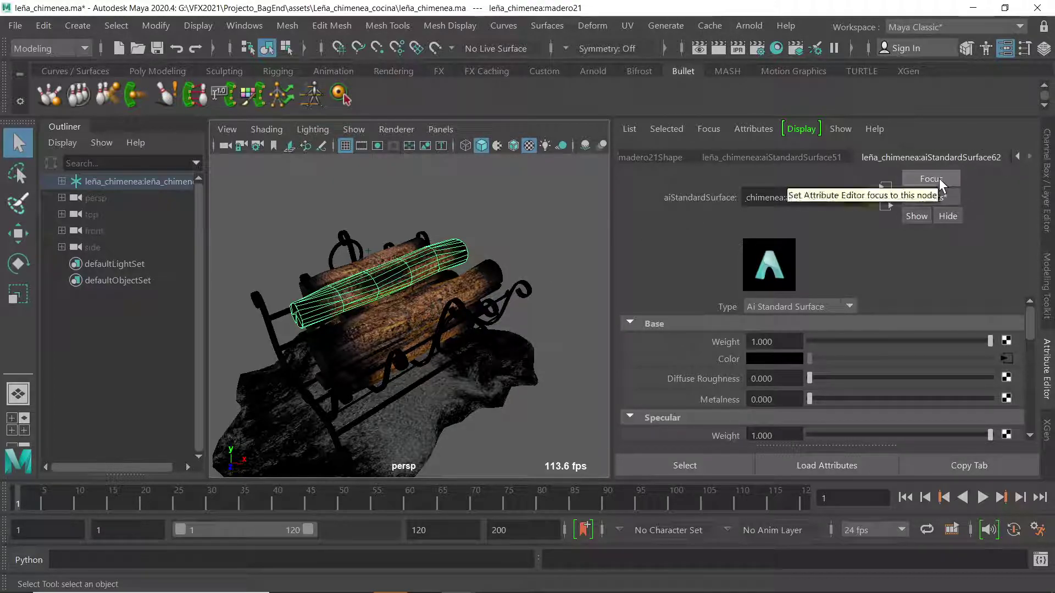
mouse_move(437, 281)
left_mouse_down("alt")
mouse_move(480, 242)
mouse_move(415, 284)
mouse_move(401, 278)
mouse_move(434, 275)
left_mouse_up("alt")
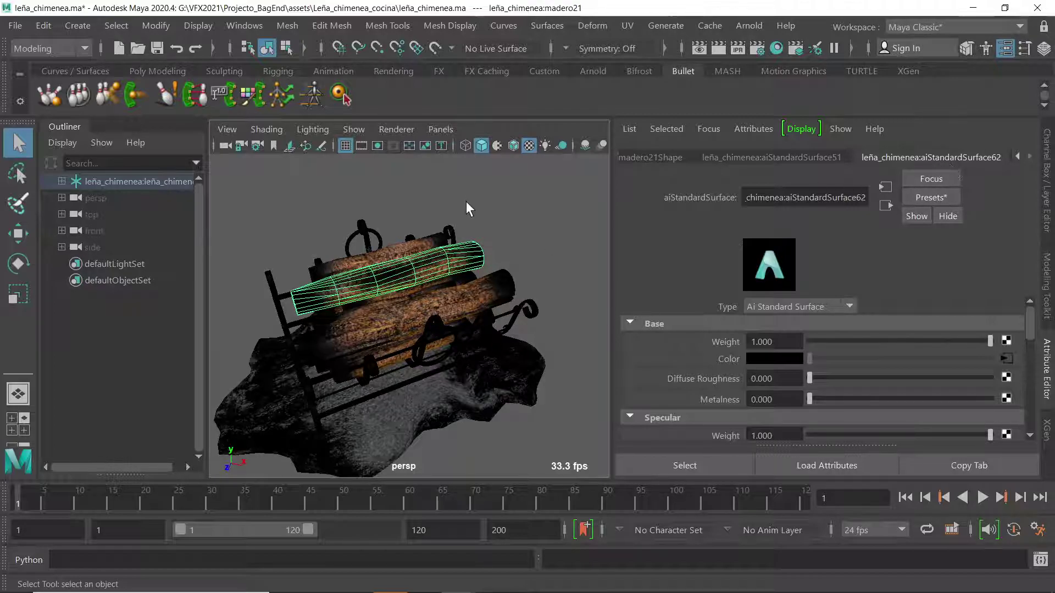
mouse_move(501, 278)
left_mouse_down("alt")
mouse_move(351, 242)
mouse_move(542, 252)
mouse_move(411, 255)
mouse_move(471, 275)
mouse_move(496, 268)
left_mouse_up("alt")
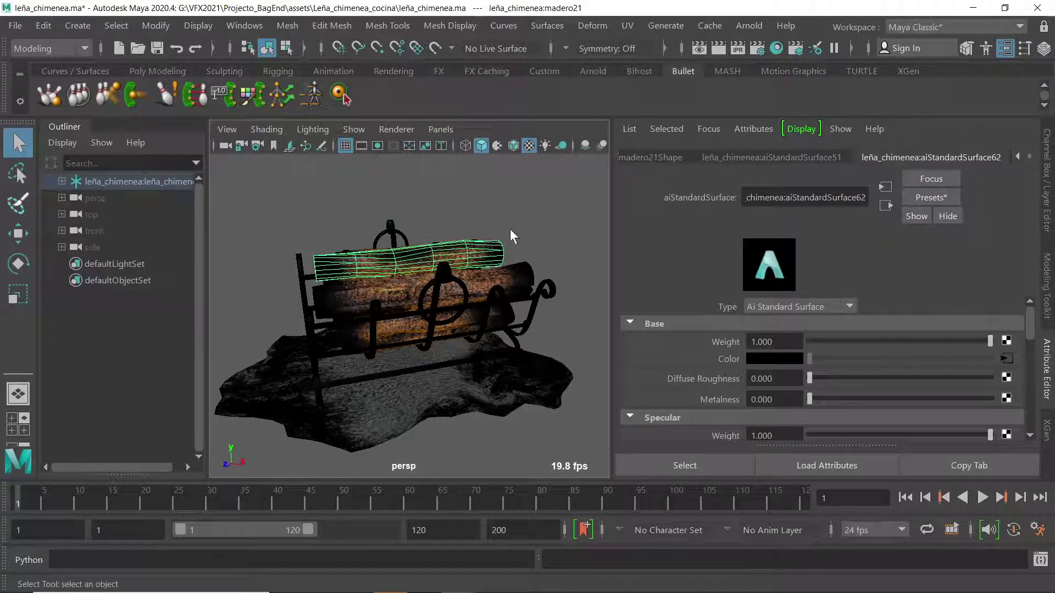
left_click_drag(415, 268, 446, 282, "alt")
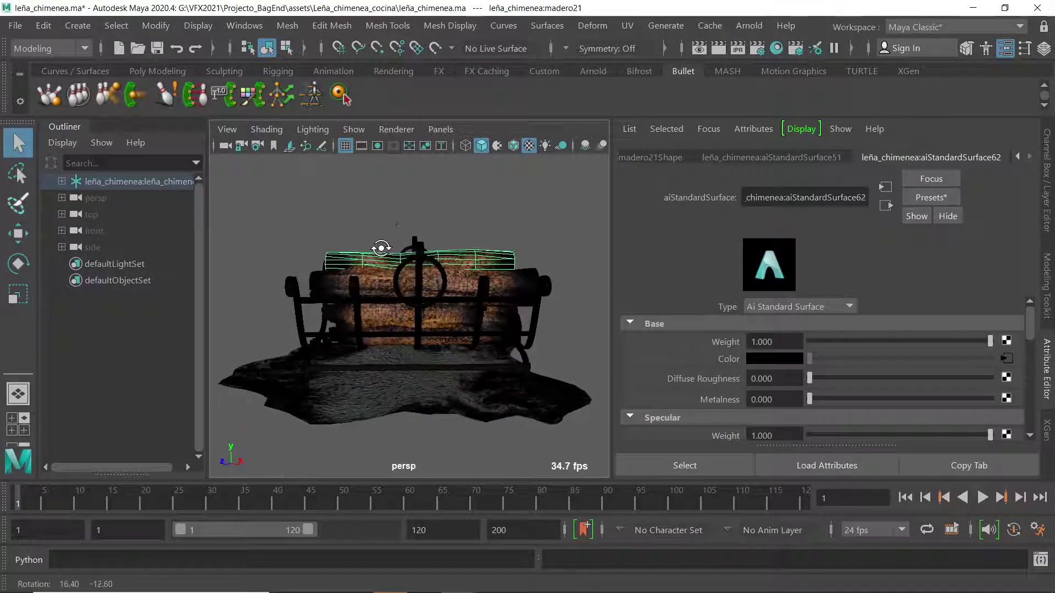
scroll(263, 257, "down", 3)
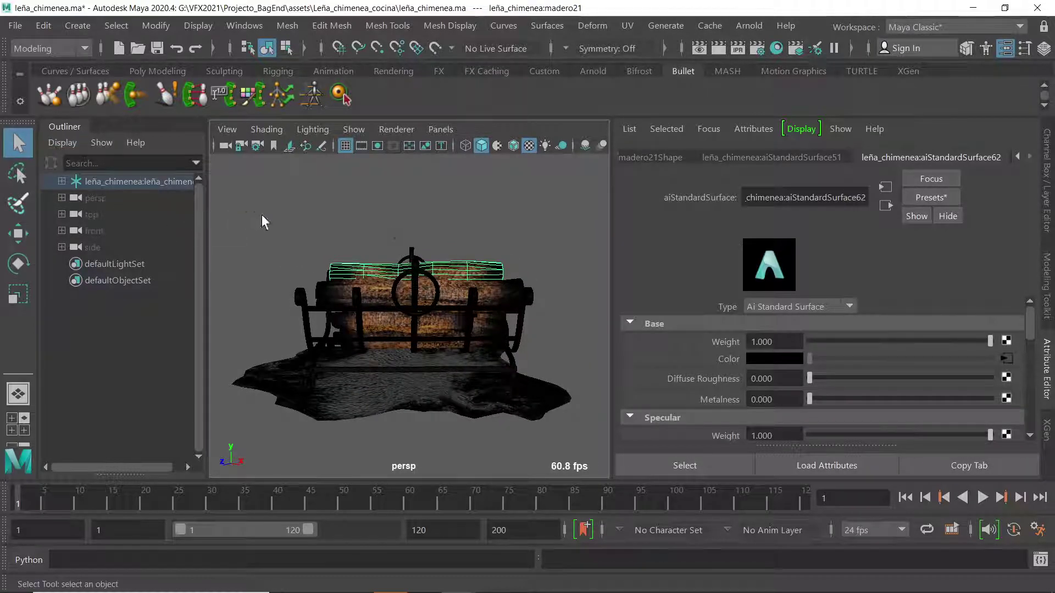
left_click_drag(416, 269, 353, 275, "alt")
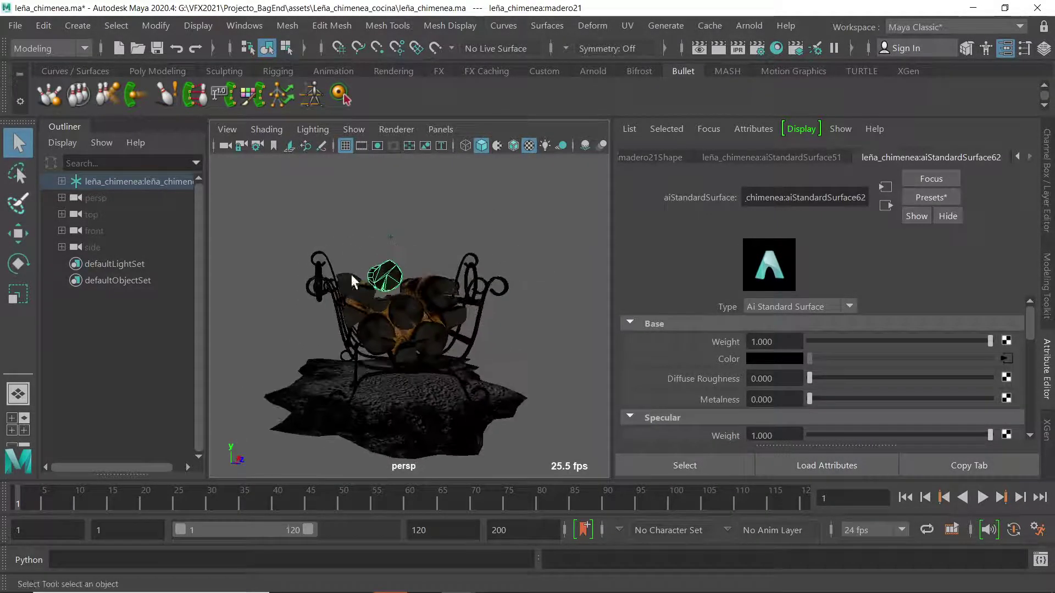
left_click_drag(447, 255, 377, 252, "alt")
left_click_drag(383, 265, 484, 264, "alt")
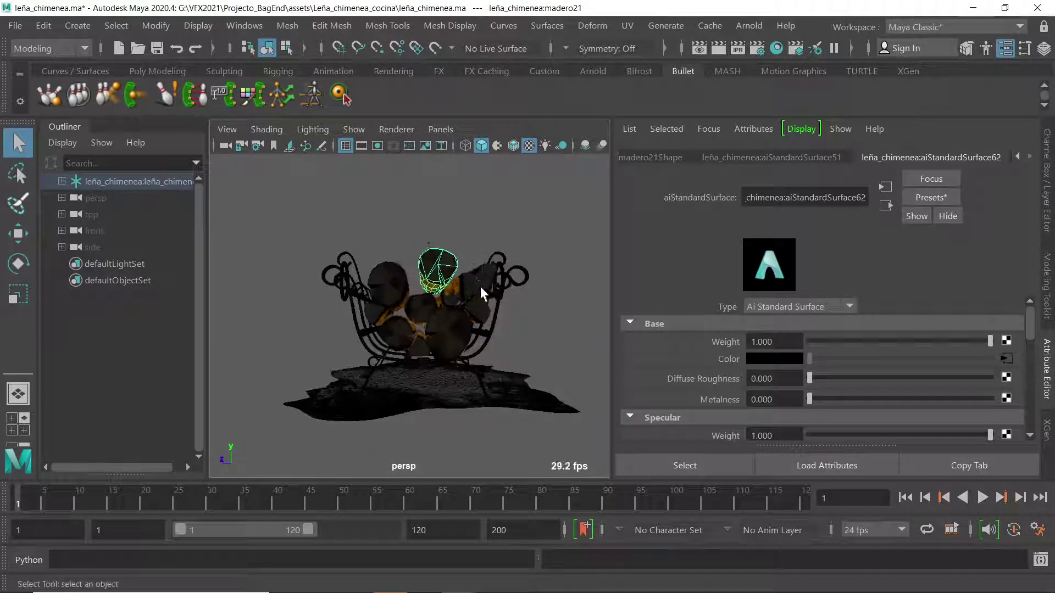
left_click_drag(457, 227, 492, 223, "alt")
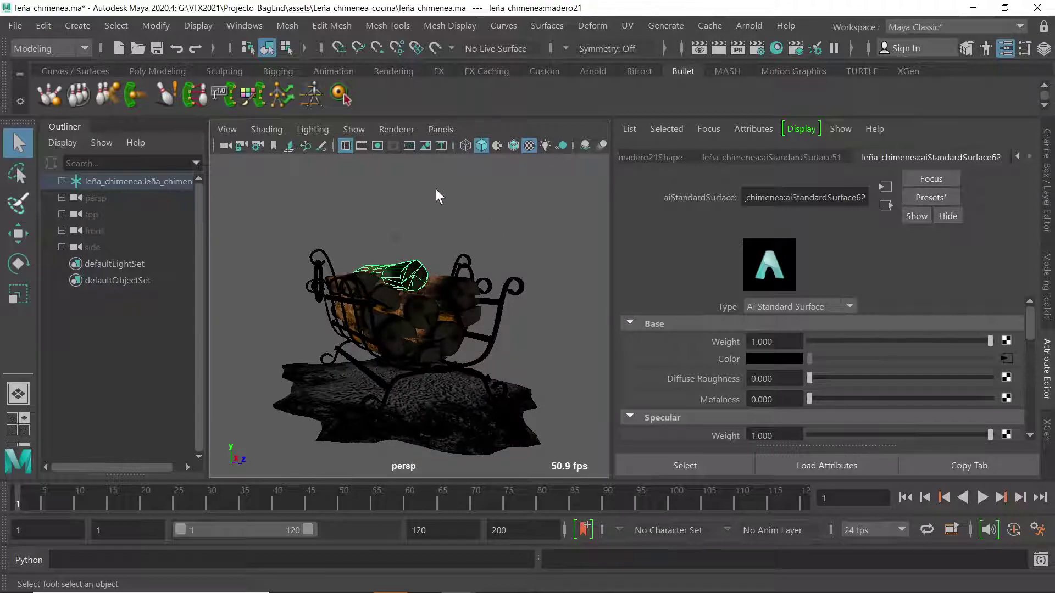
Add the remaining logs in the rack to the selection and combine them all into a single mesh.
mouse_move(433, 252)
left_mouse_down("alt")
mouse_move(401, 265)
mouse_move(410, 247)
mouse_move(420, 262)
left_mouse_up("alt")
left_click(439, 274, "shift")
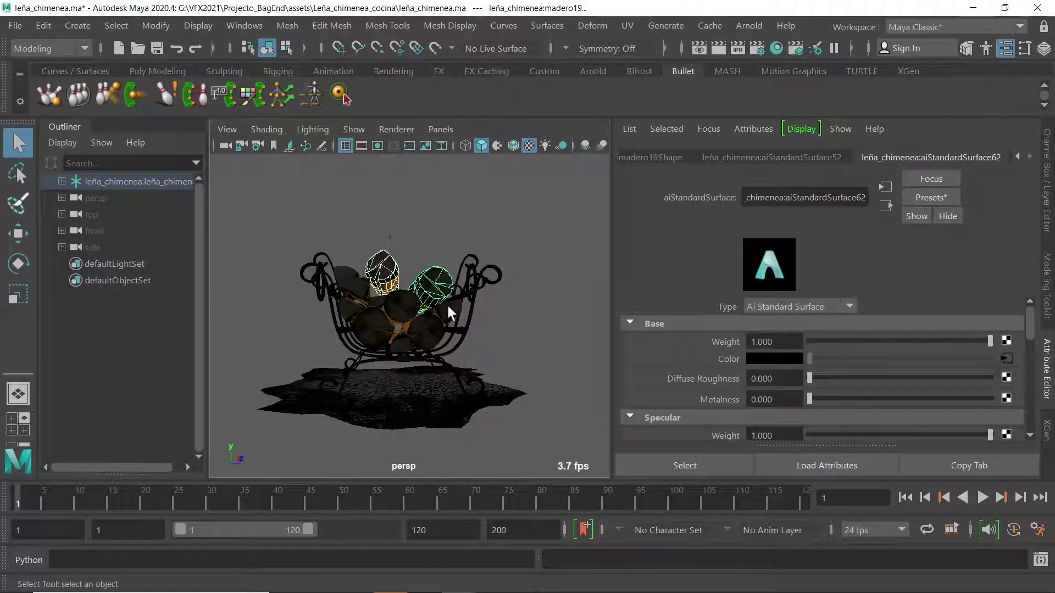
left_click(413, 321, "shift")
left_click(404, 305, "shift")
left_click(360, 287, "shift")
left_click(367, 322, "shift")
left_click_drag(489, 285, 531, 316, "alt")
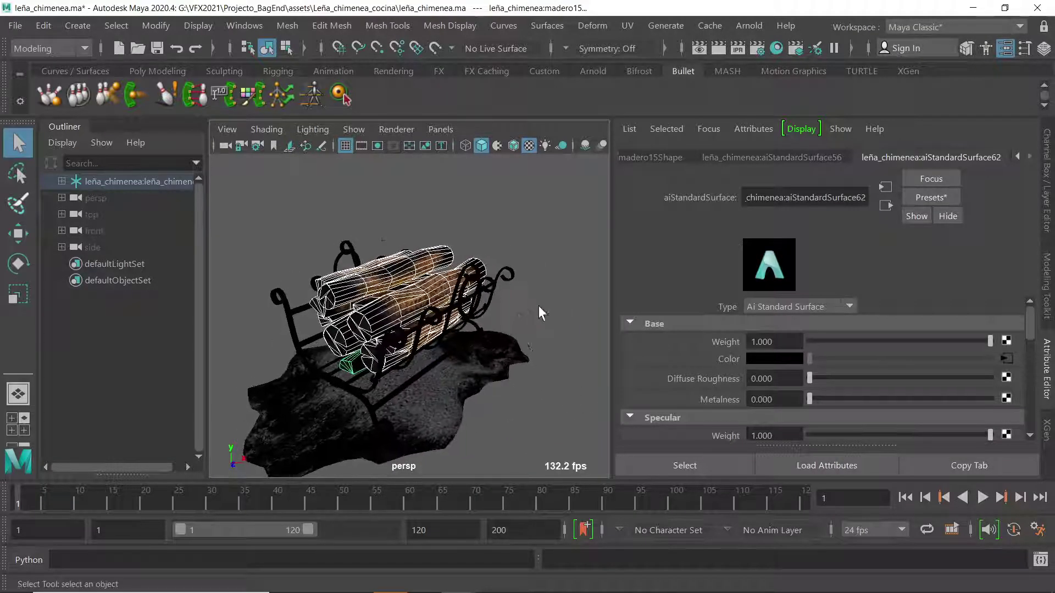
left_click(286, 27)
left_click(337, 86)
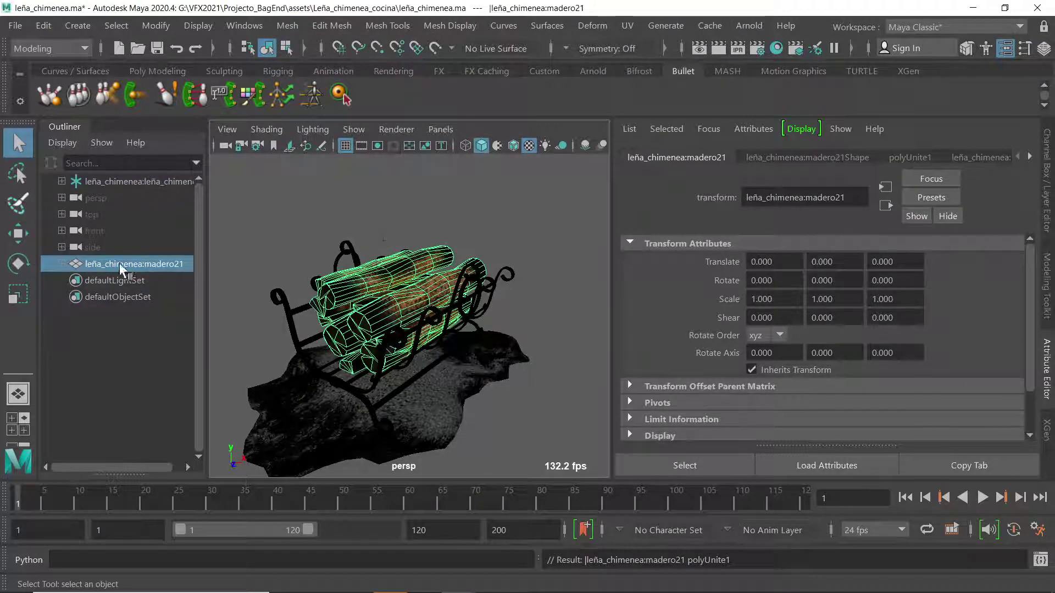
Check the combined log mesh's hierarchy in the Outliner and widen the viewport to inspect the logs.
left_click(65, 265)
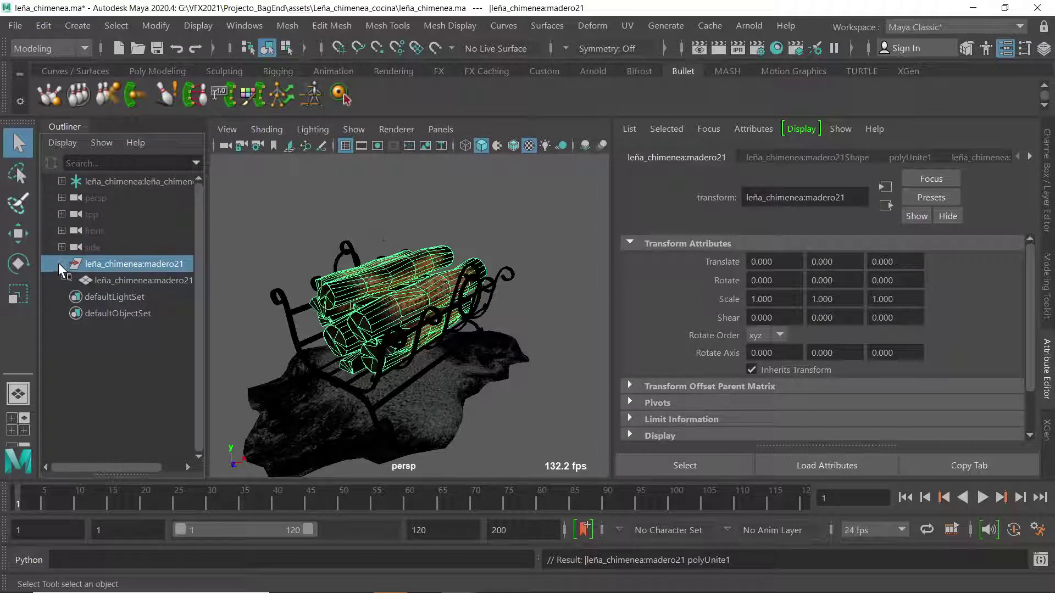
left_click(59, 263)
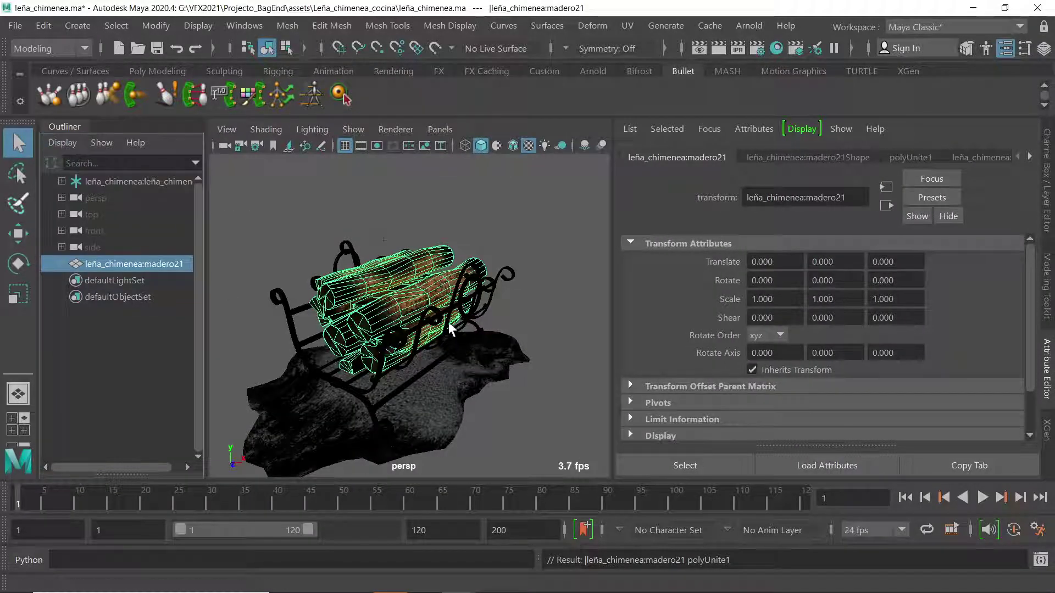
left_click_drag(450, 325, 406, 310, "alt")
left_click_drag(612, 197, 661, 209)
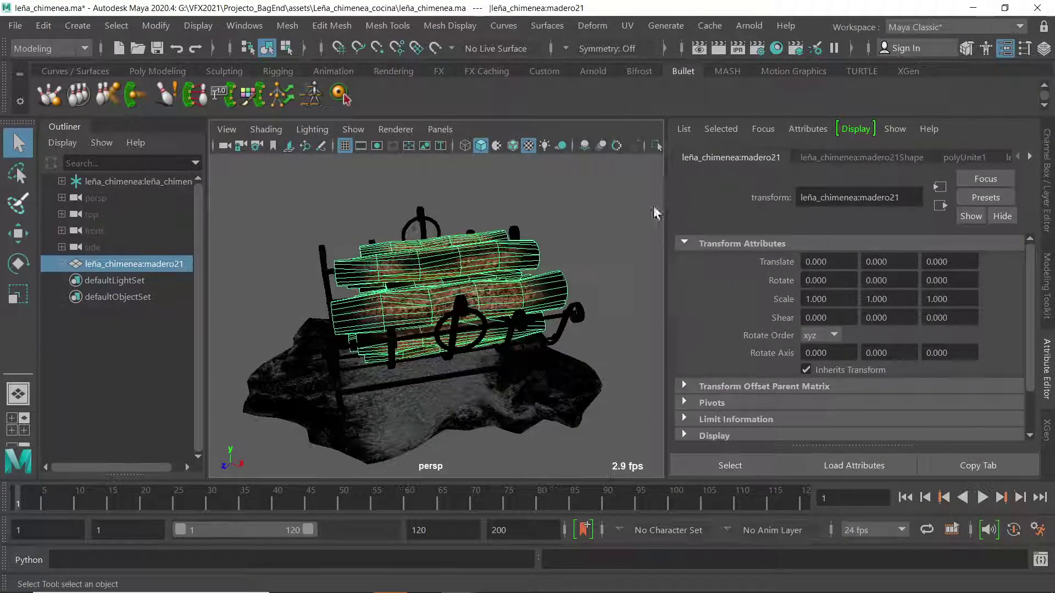
Inspect the combined log mesh by reselecting it, and undo the combine so the logs are separate objects.
scroll(585, 240, "up", 6)
left_click_drag(526, 283, 489, 297, "alt")
left_click(579, 205)
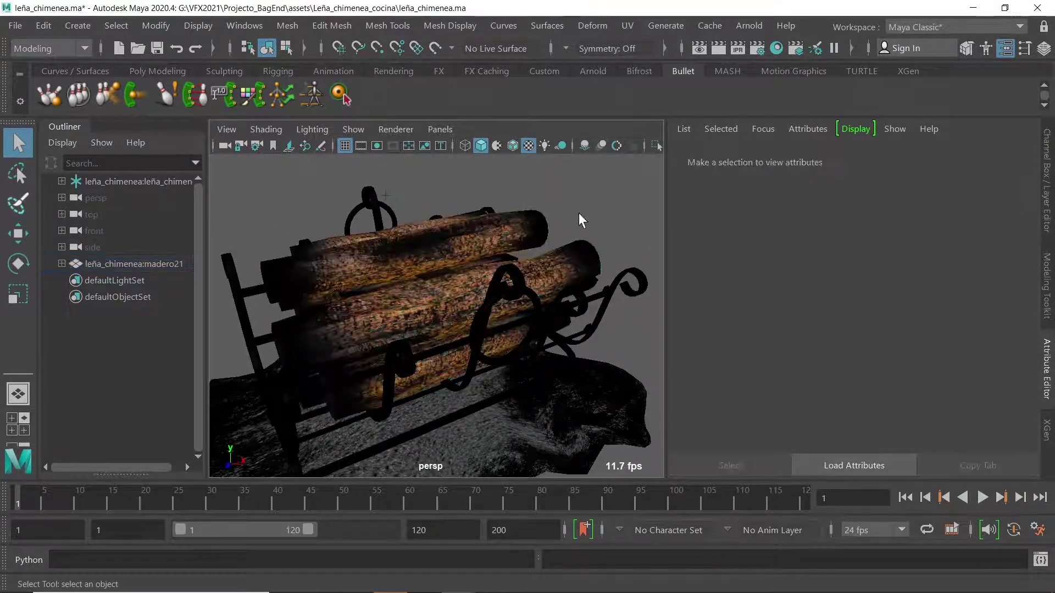
left_click(520, 234)
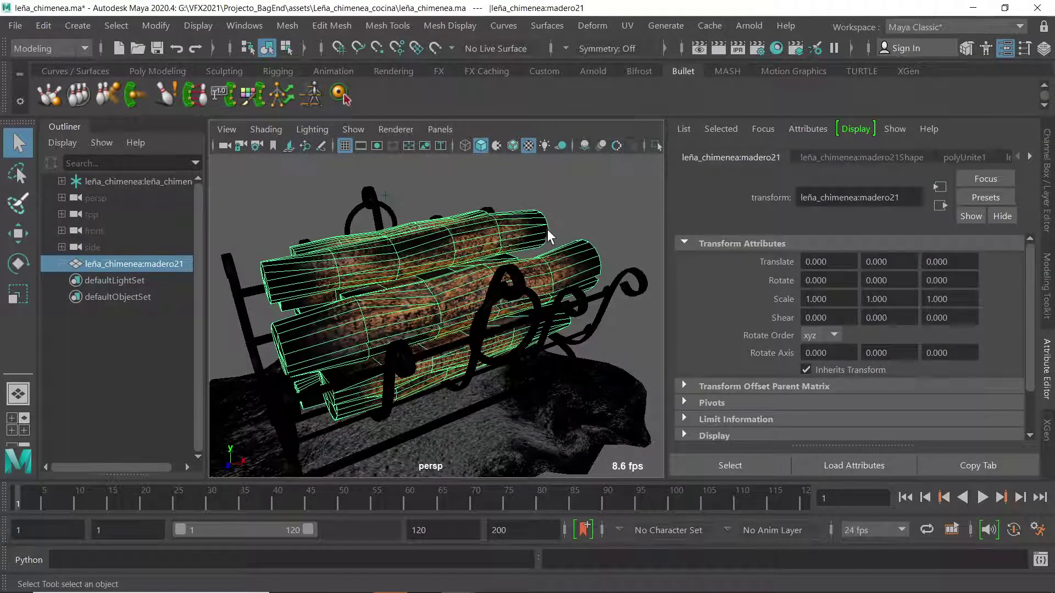
key("ctrl+z")
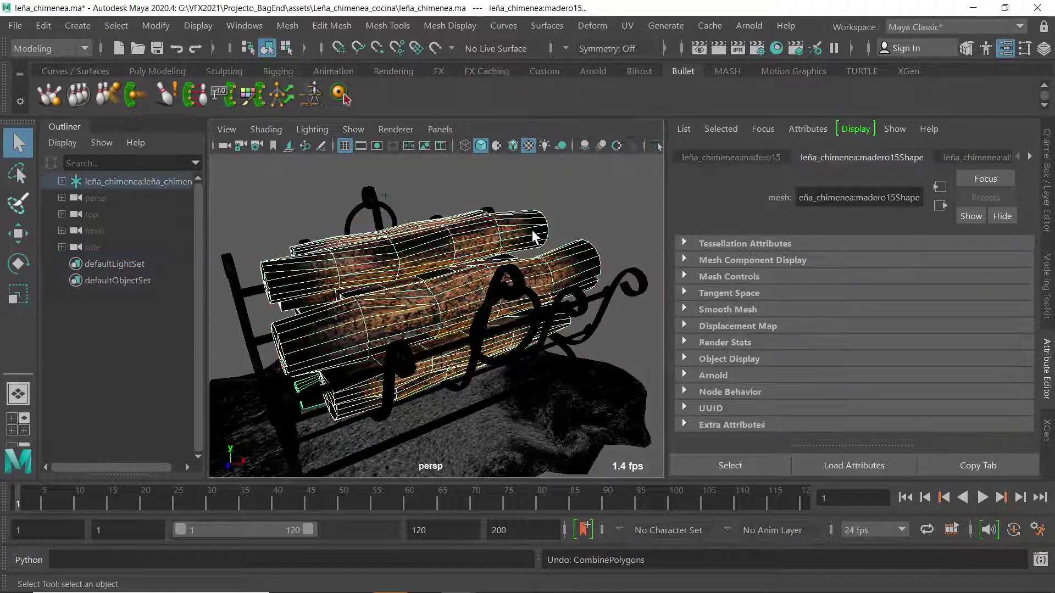
Select only the uppermost log and show the Emission settings of its aiStandardSurface51 material.
left_click(568, 203)
left_click(539, 222)
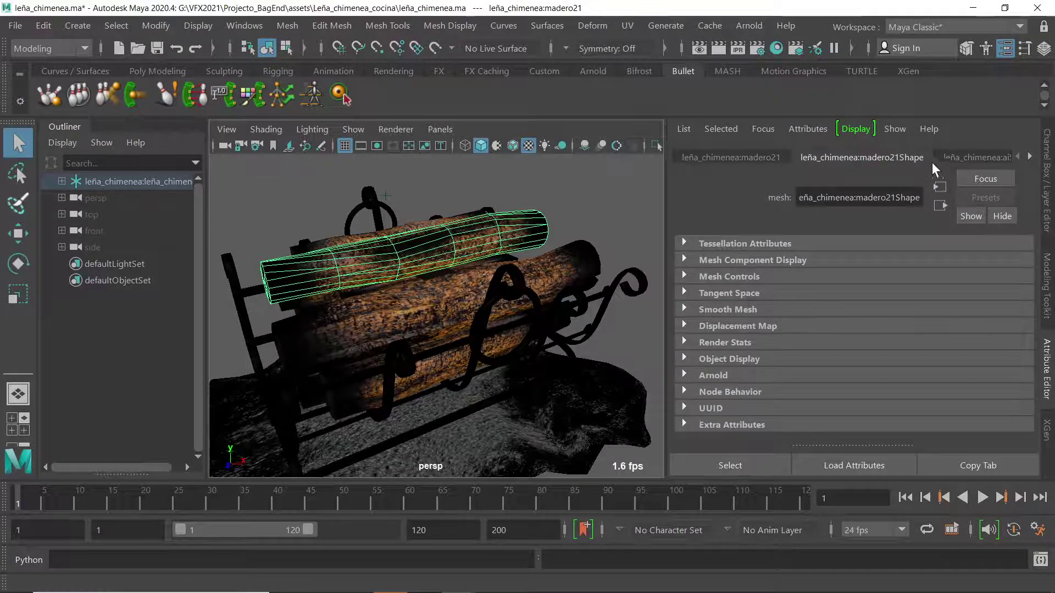
left_click(1028, 154)
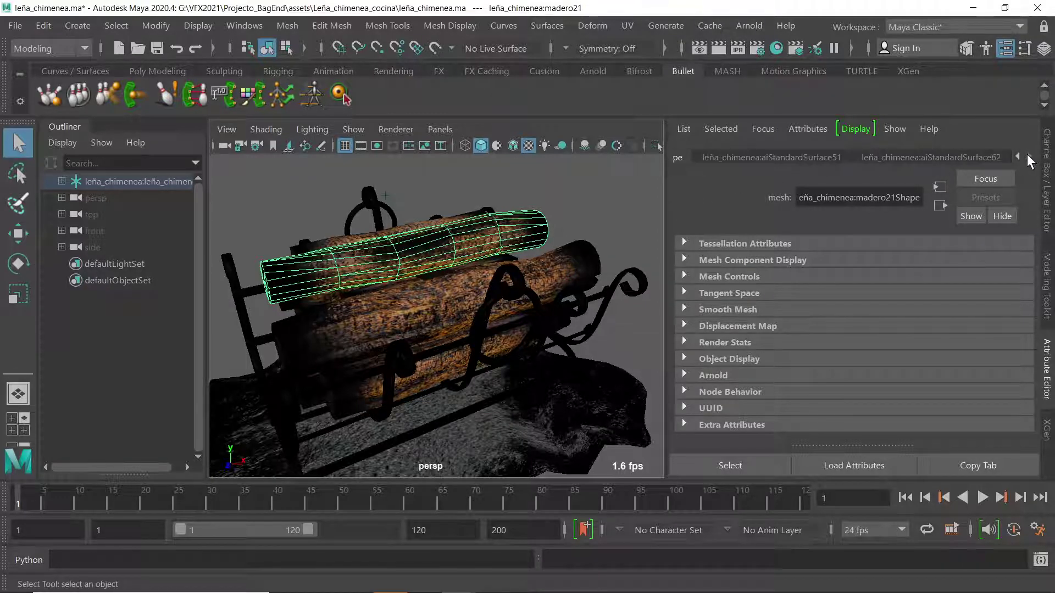
left_click(867, 162)
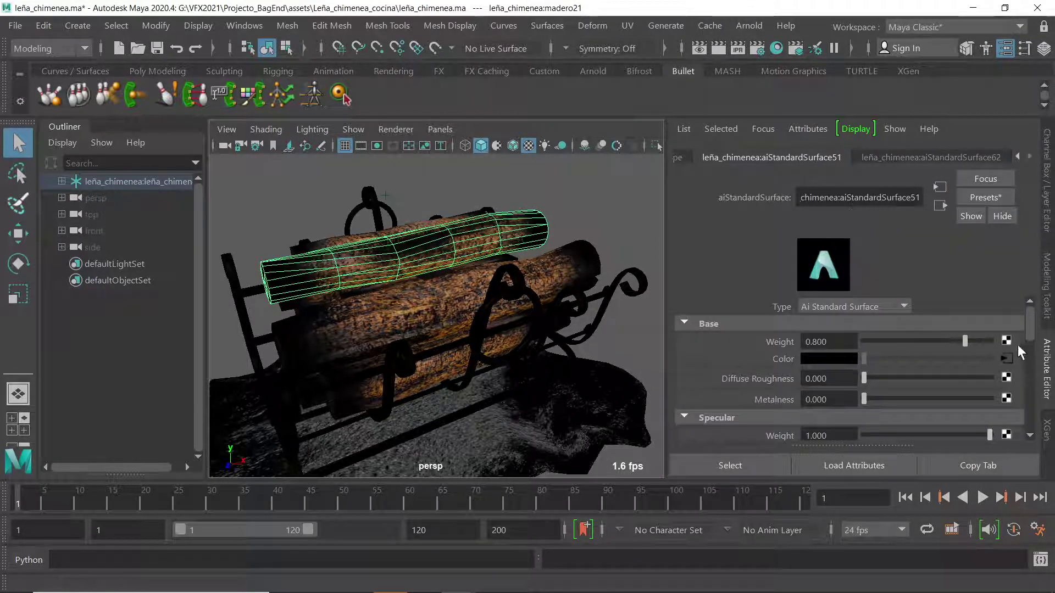
left_click_drag(1031, 323, 1029, 384)
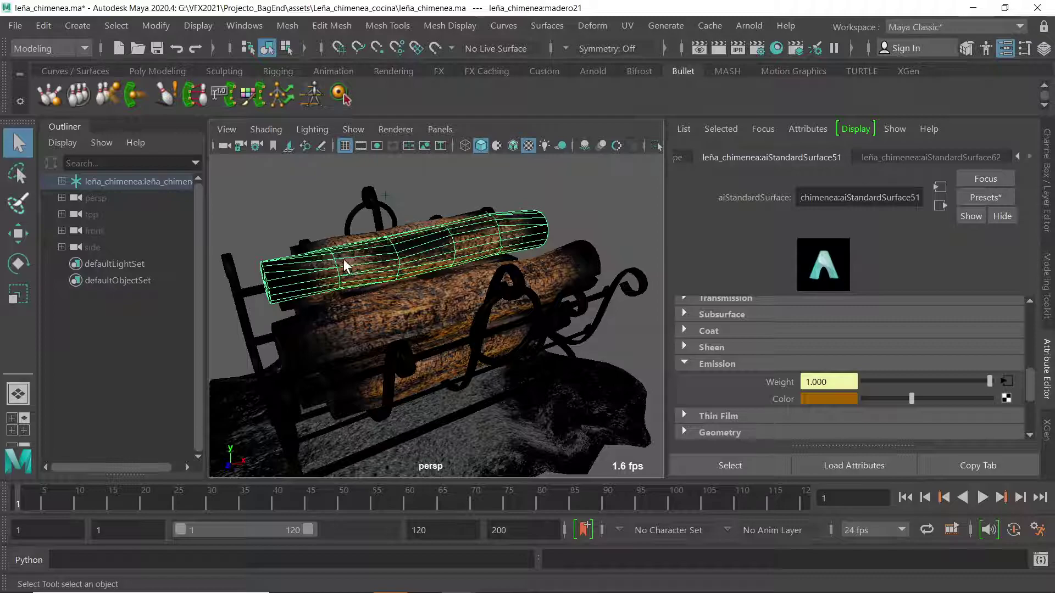
Darken the uppermost log's orange-brown emission color slightly, testing white before restoring the brown.
left_click_drag(911, 399, 901, 400)
left_click(837, 398)
left_click(772, 364)
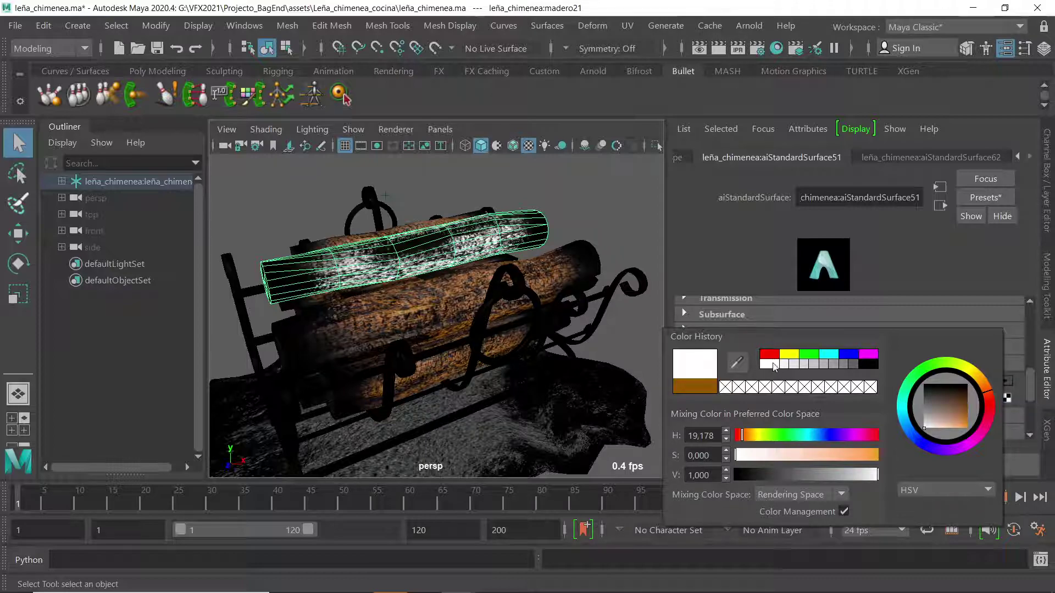
left_click(701, 386)
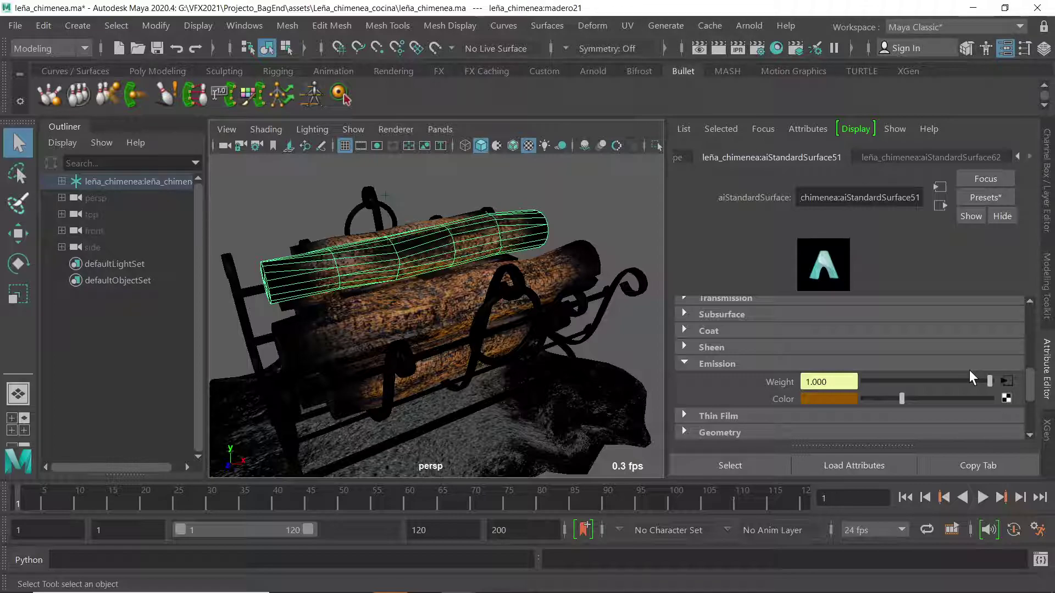
Add all the other logs in the iron rack to the selection and combine them into one mesh again.
left_click_drag(470, 291, 487, 306, "alt")
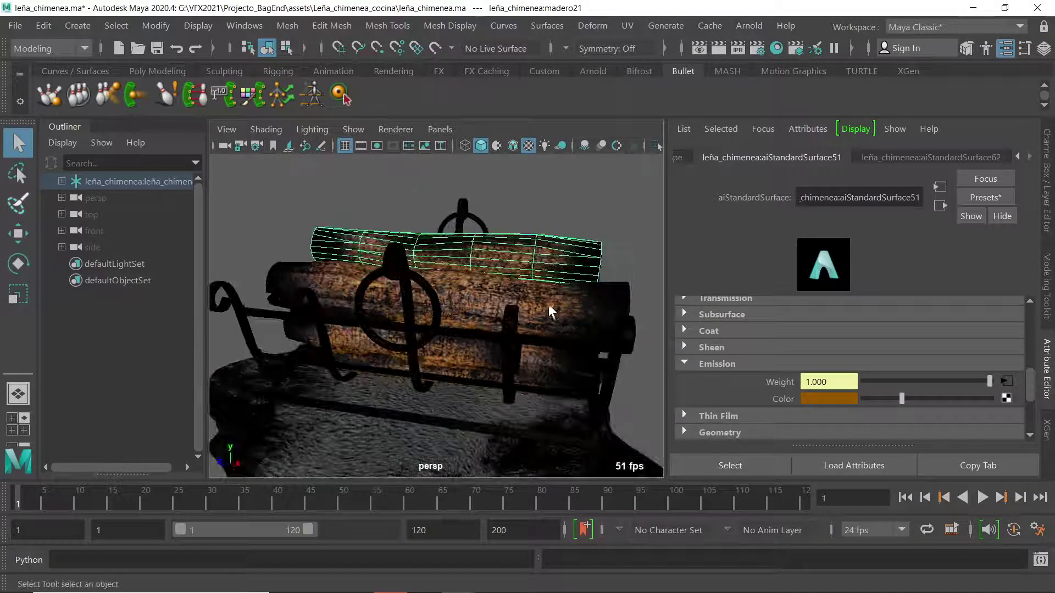
left_click_drag(393, 291, 426, 339, "alt")
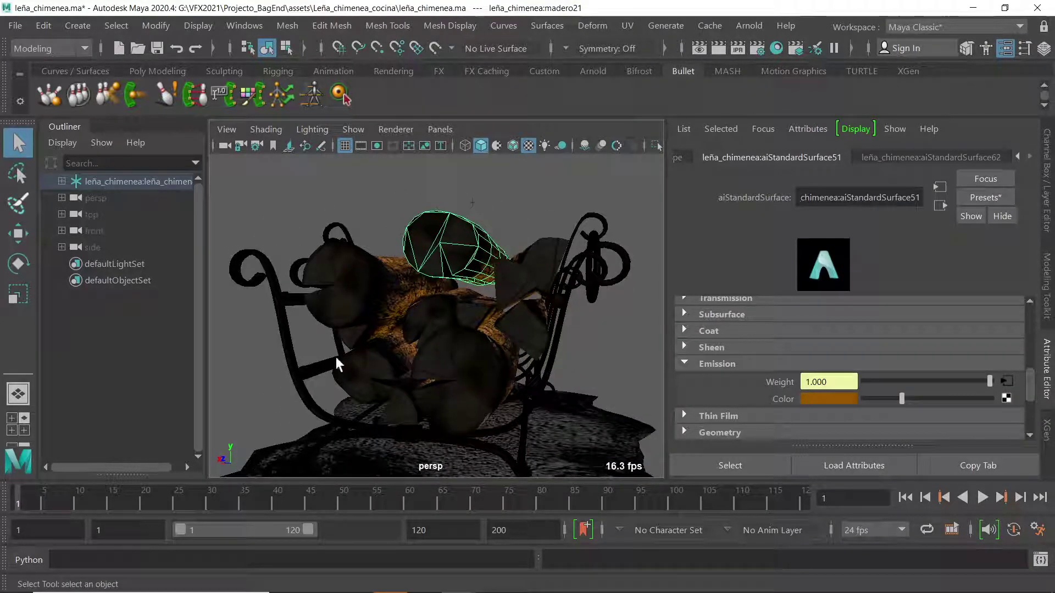
left_click_drag(337, 359, 560, 335, "alt")
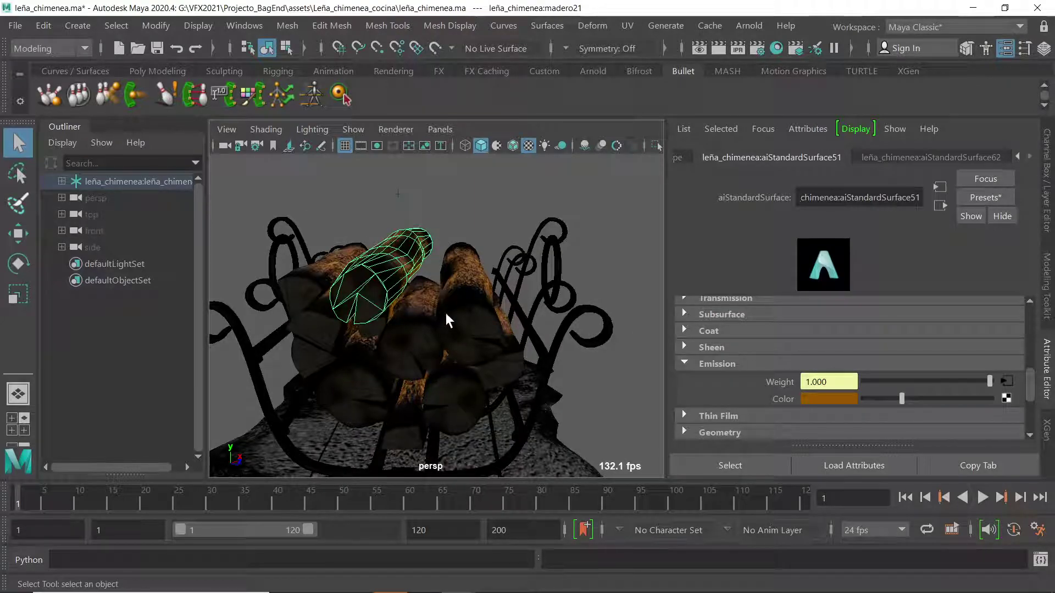
left_click_drag(499, 254, 460, 279, "alt")
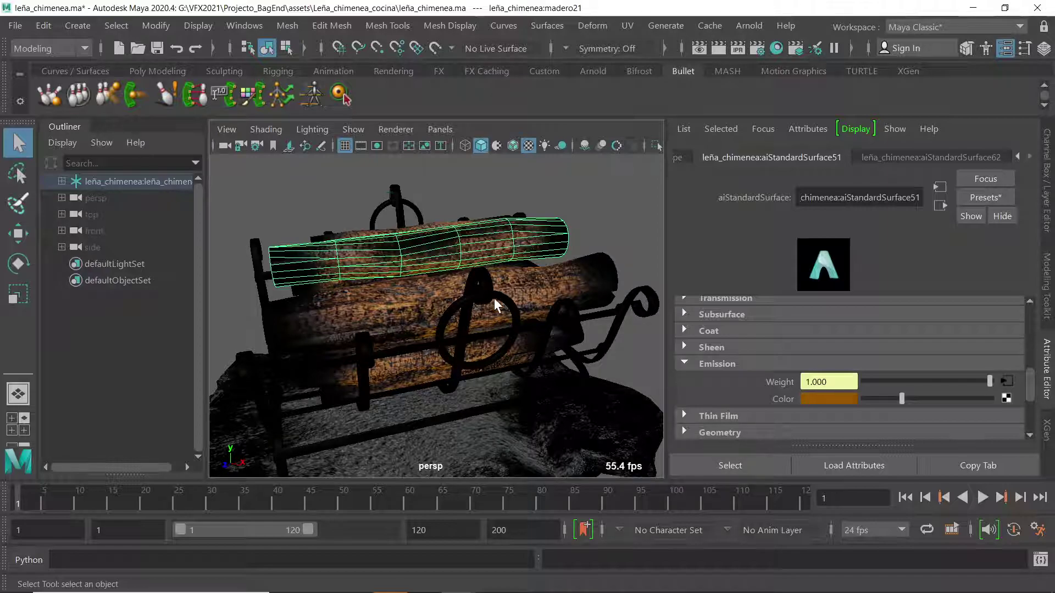
left_click_drag(519, 286, 500, 268, "alt")
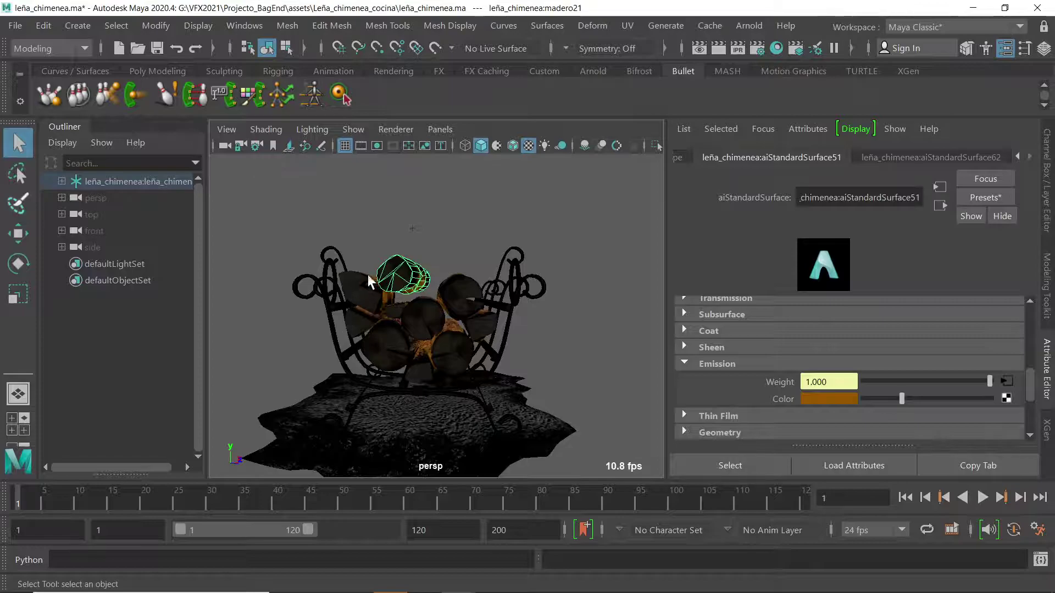
left_click(355, 284, "shift")
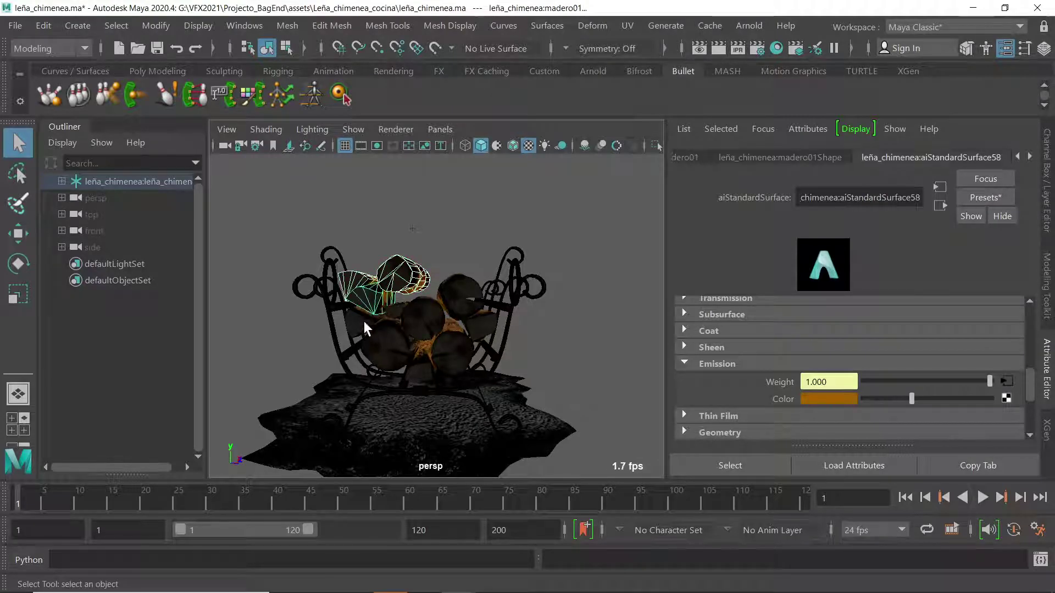
left_click(391, 338, "shift")
left_click(426, 316, "shift")
left_click(449, 351, "shift")
left_click(422, 364, "shift")
left_click(469, 318, "shift")
left_click(462, 300, "shift")
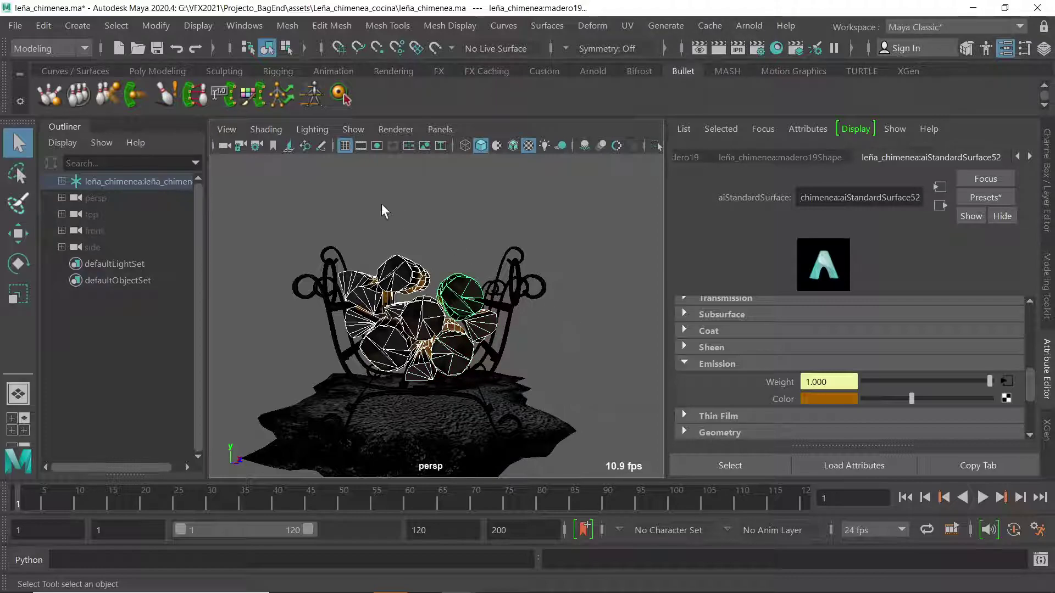
left_click(288, 25)
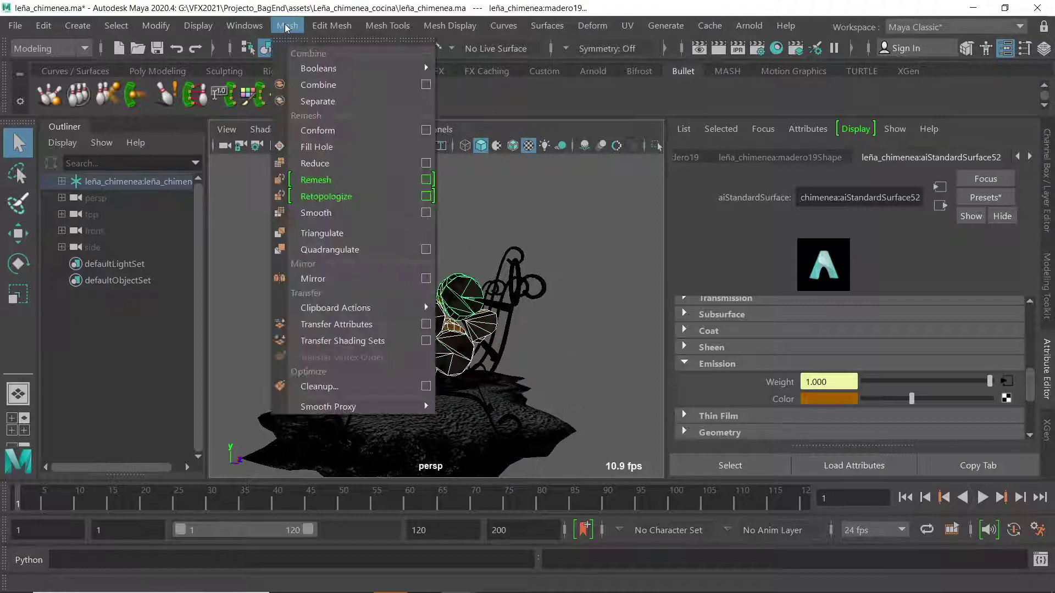
left_click(319, 82)
Examine the combined logs and rack from the front and clear the selection.
left_click_drag(509, 210, 437, 295, "alt")
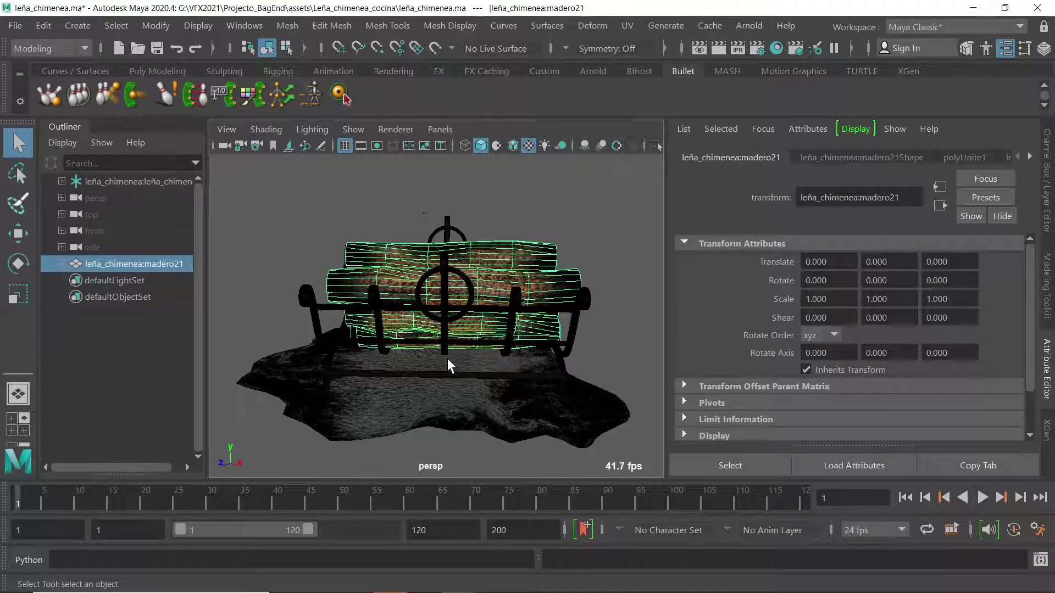
left_click_drag(480, 284, 495, 306, "alt")
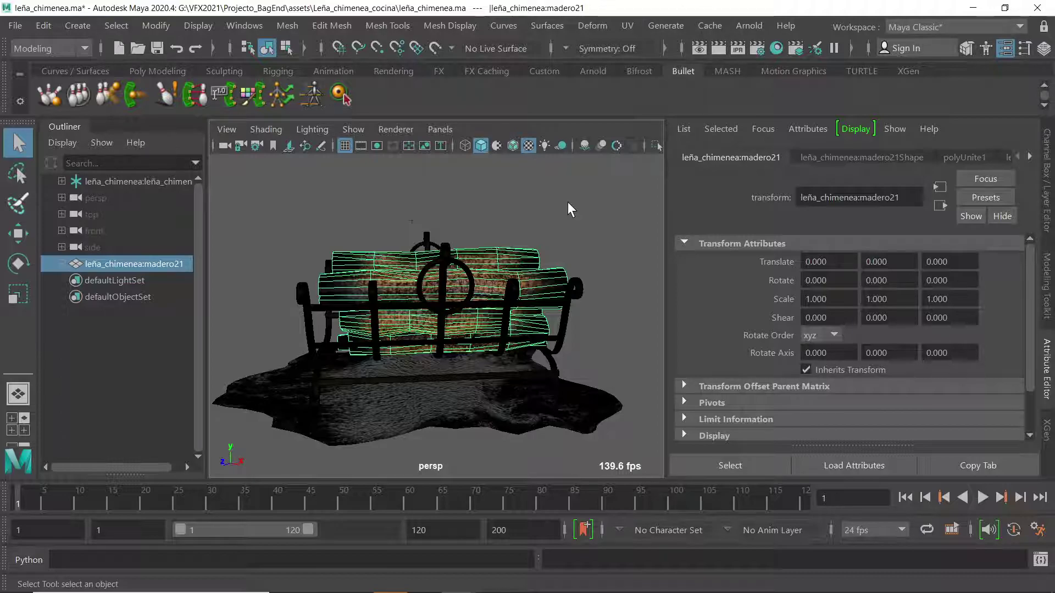
left_click_drag(465, 310, 487, 302, "alt")
left_click_drag(358, 292, 444, 283, "alt")
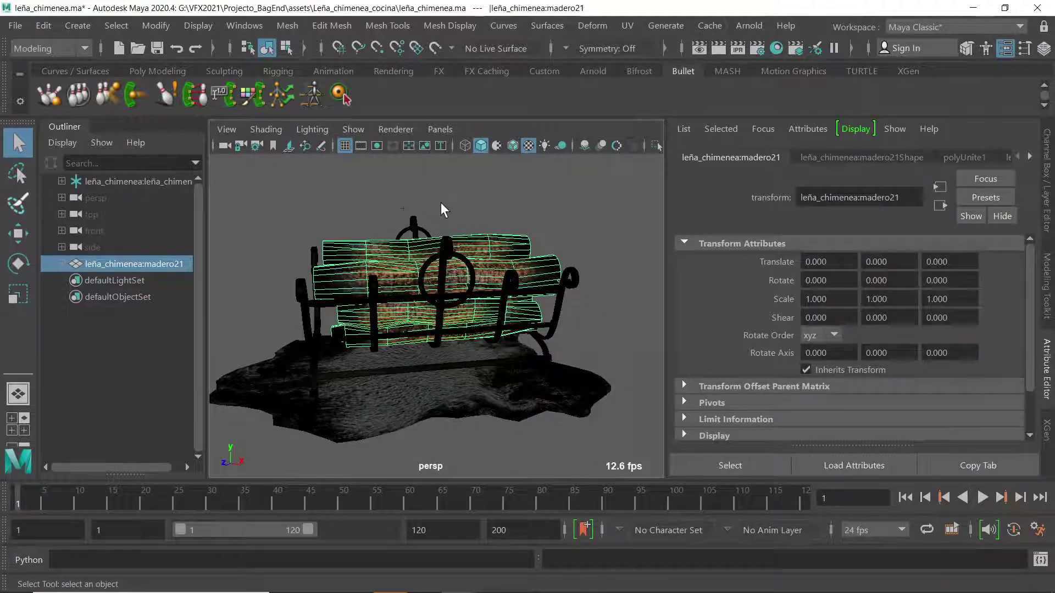
left_click_drag(440, 202, 432, 203, "alt")
left_click(359, 193)
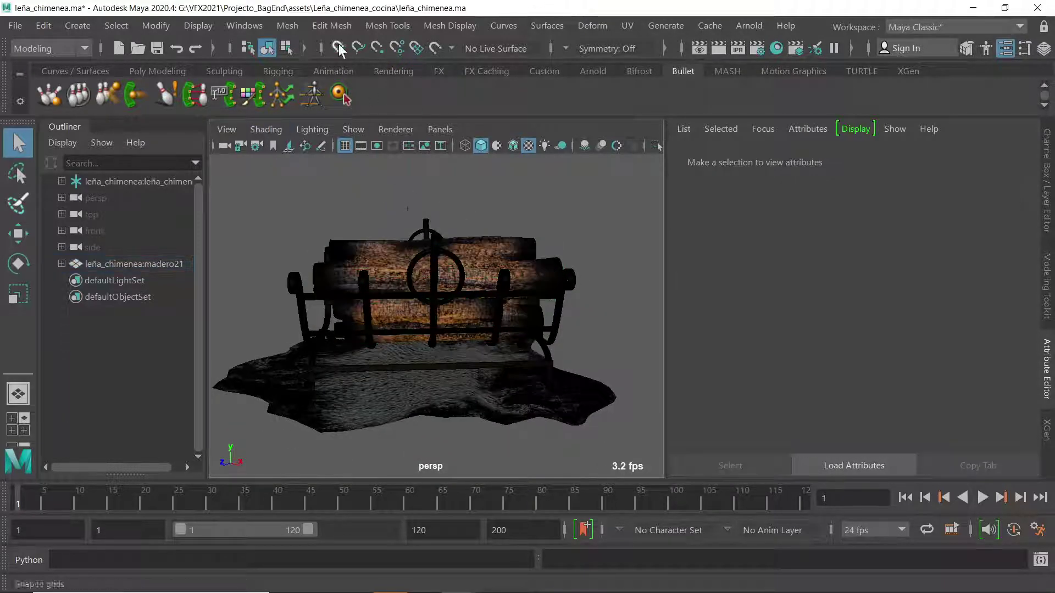
Switch to the FX toolset and create a 3D fluid container with reset default settings and Add Emitter turned off.
left_click(80, 48)
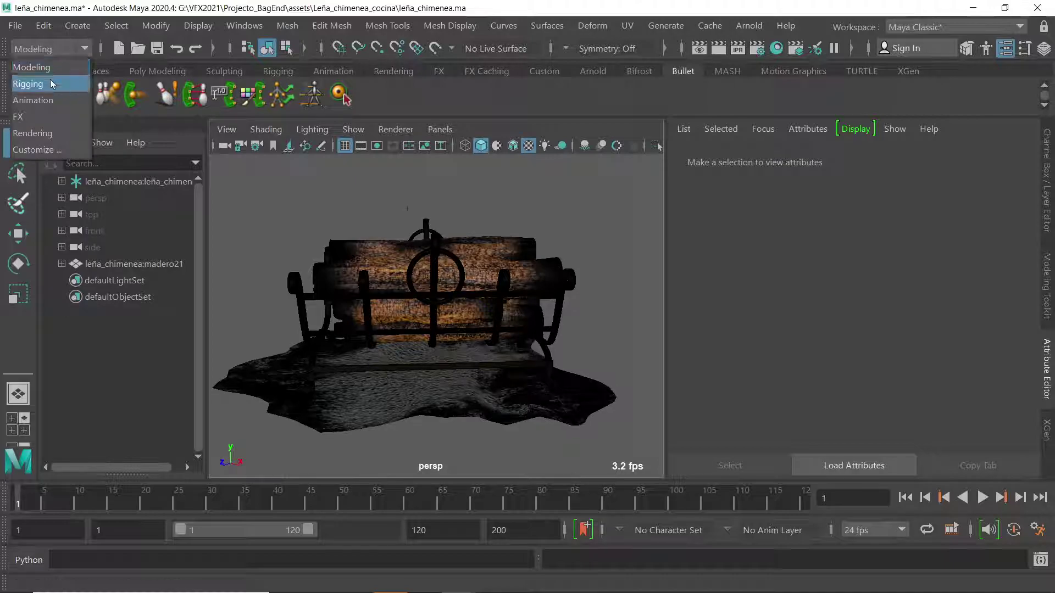
left_click(34, 117)
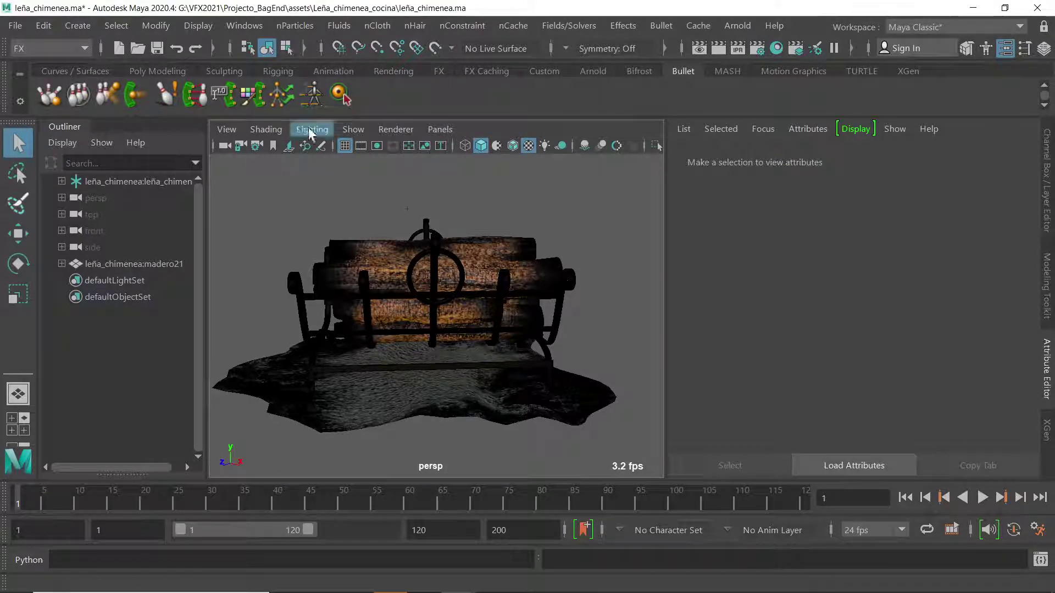
left_click(335, 25)
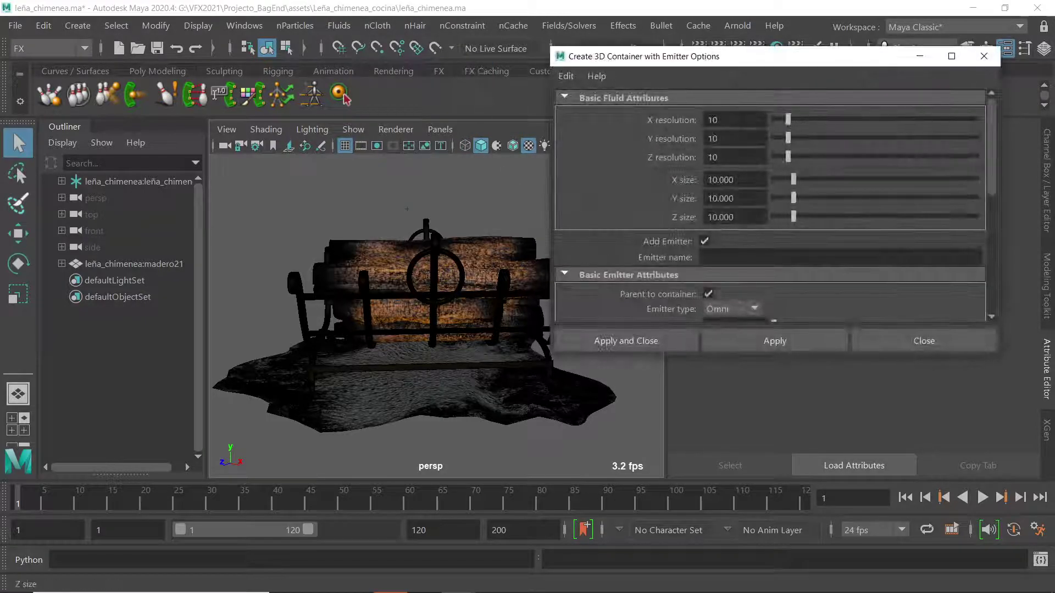
left_click_drag(795, 58, 672, 111)
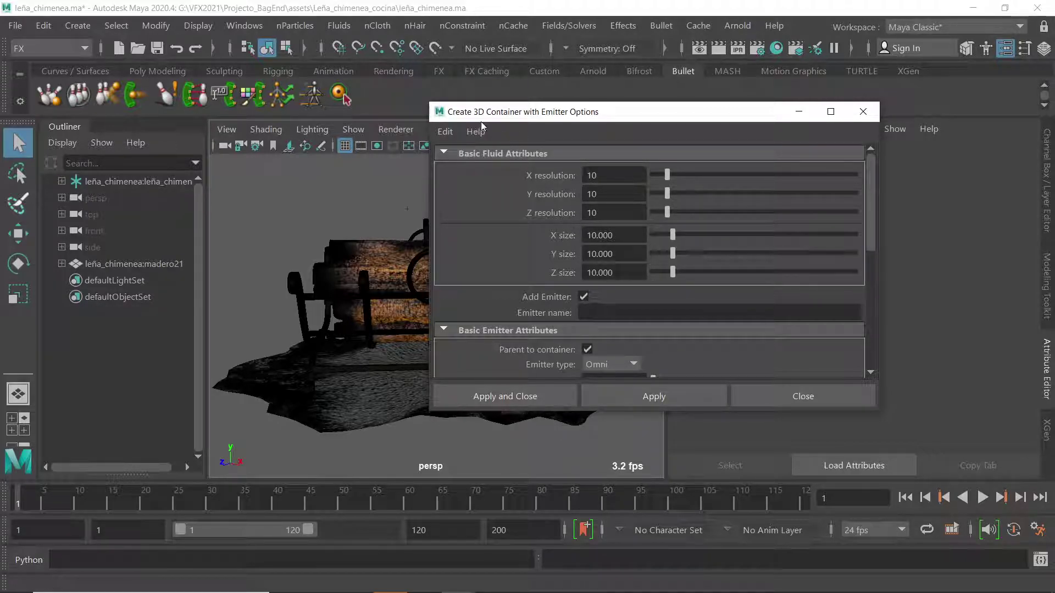
left_click(446, 132)
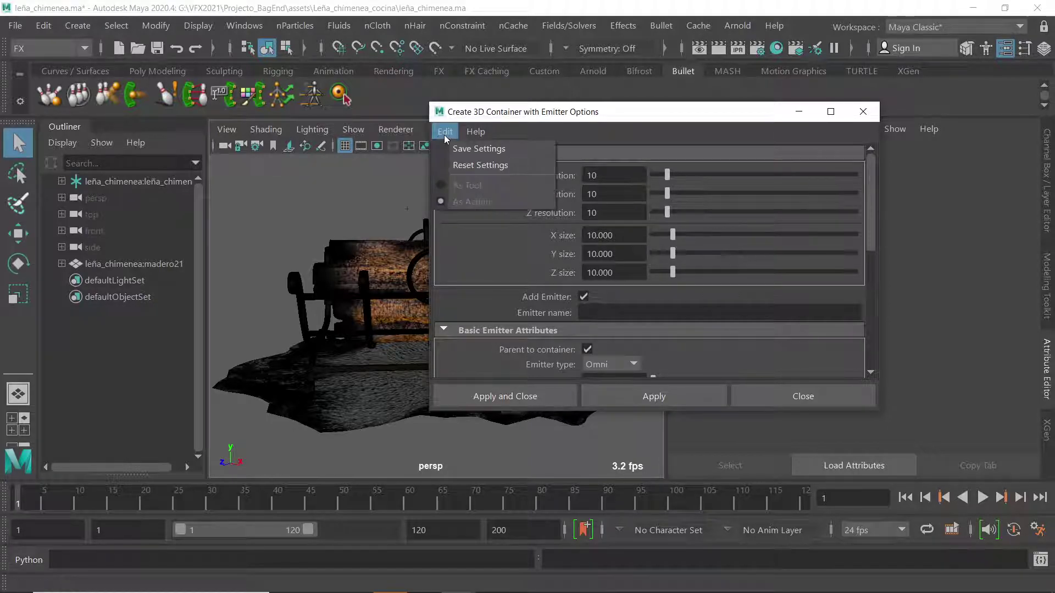
left_click(472, 166)
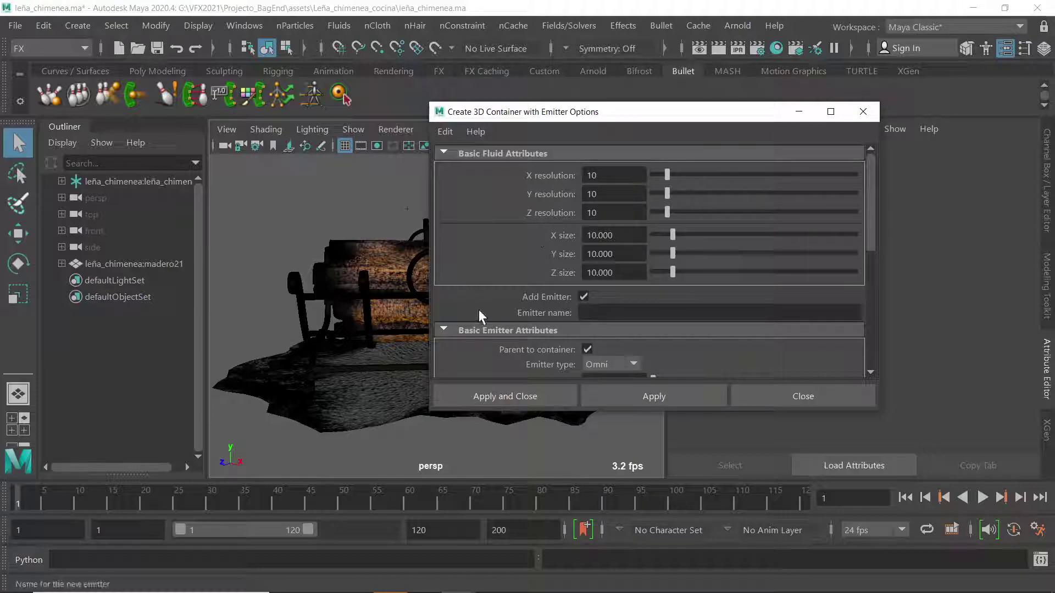
left_click(583, 296)
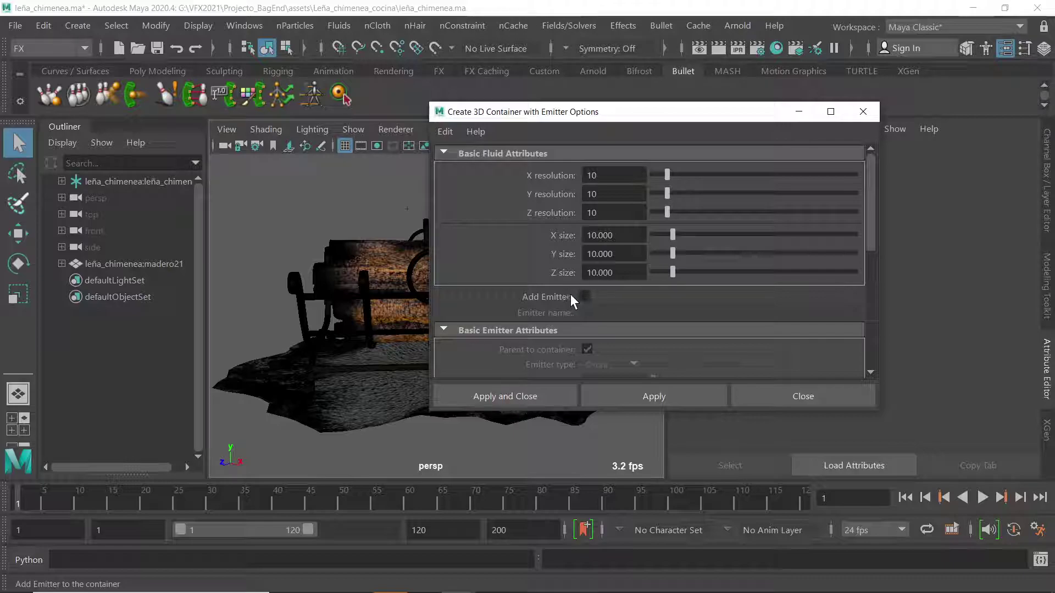
left_click(503, 396)
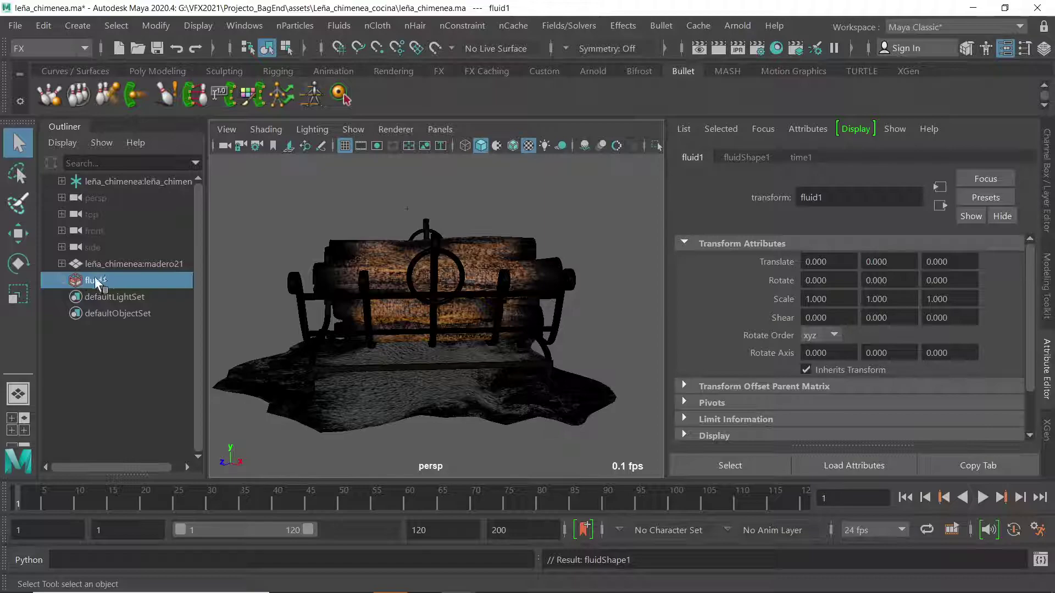
Hide the grid in the top view and move fluid1 over the logs, to Translate X -1595.854 and Z -991.033.
right_click_drag(491, 290, 446, 335, "alt")
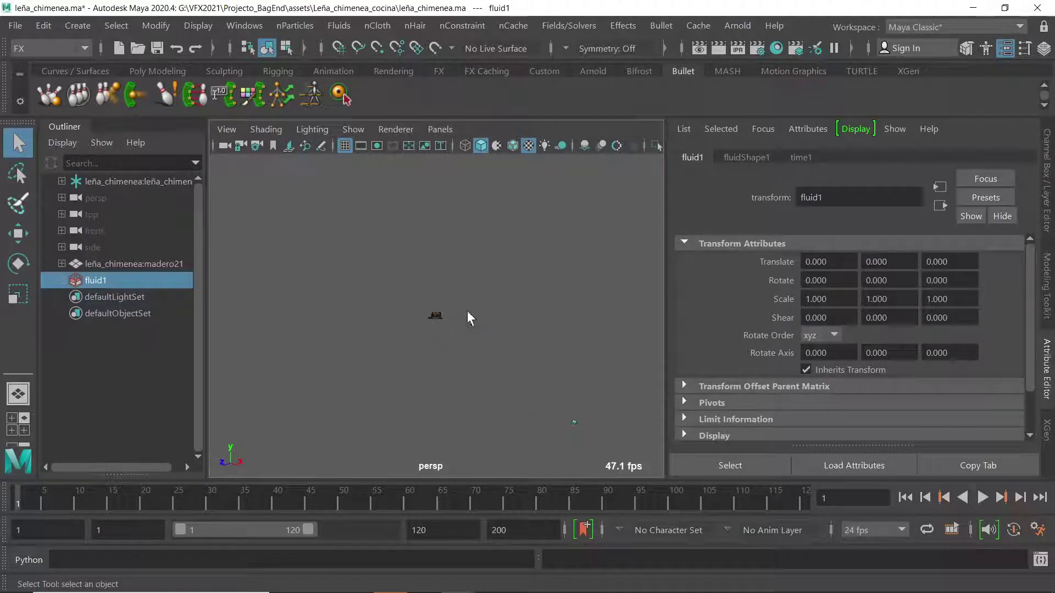
left_click(18, 234)
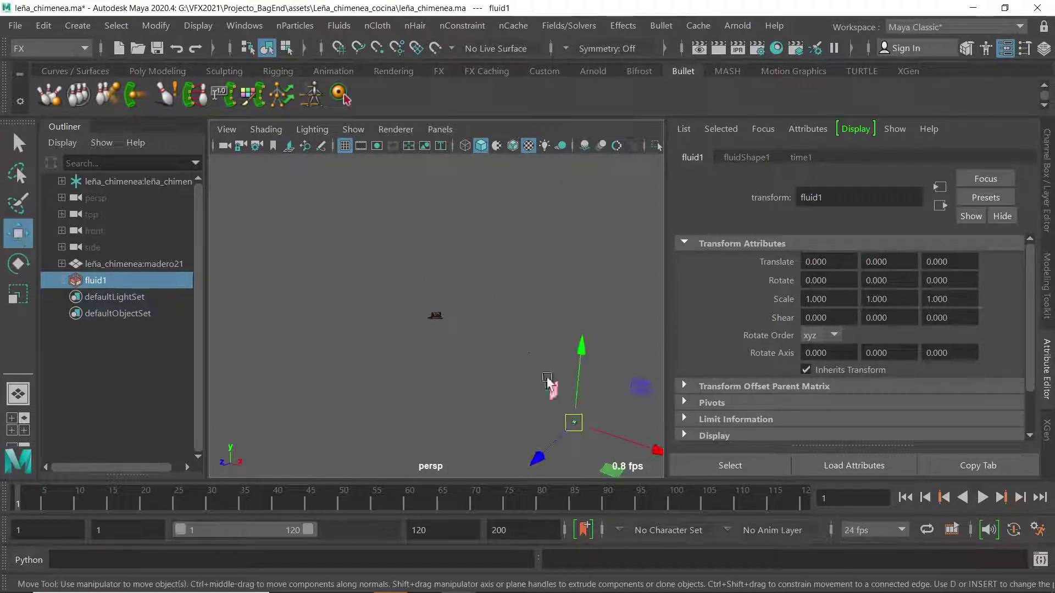
key("space")
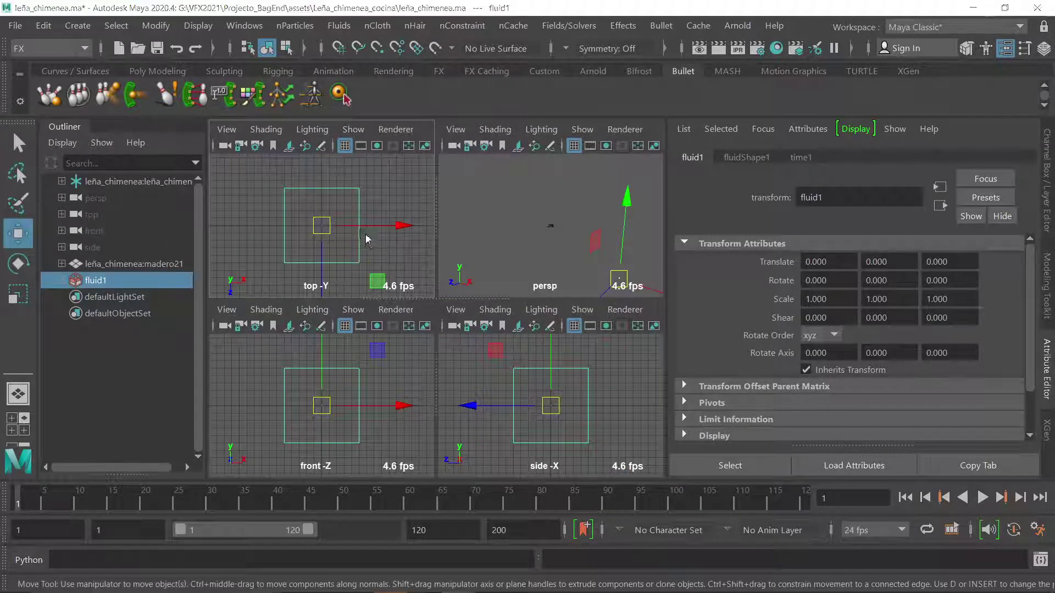
key("space")
scroll(591, 323, "down", 5)
scroll(496, 303, "down", 5)
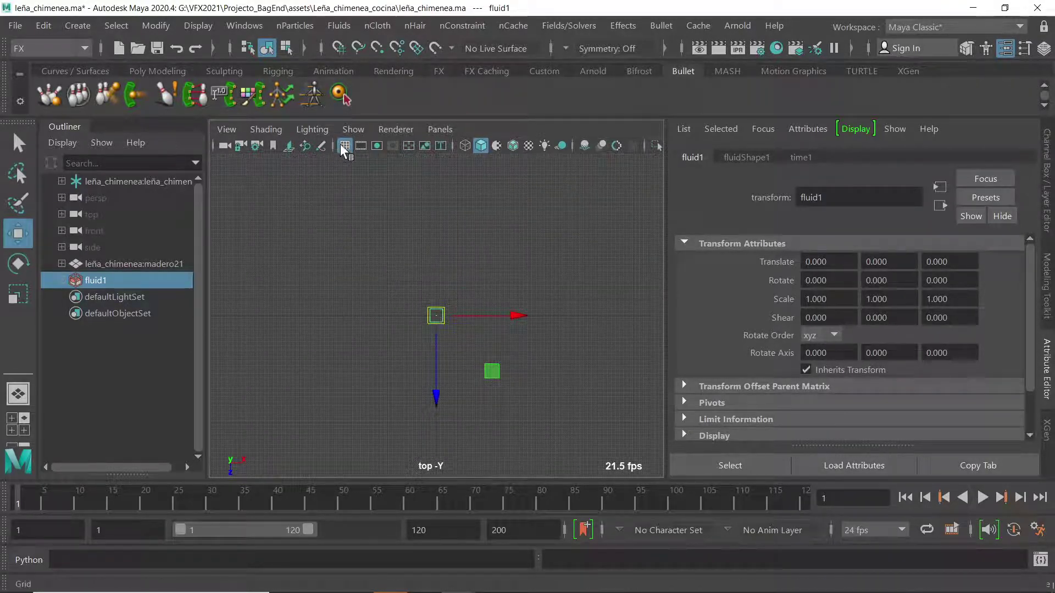
left_click(345, 145)
middle_click_drag(416, 297, 487, 322, "alt")
left_click_drag(612, 431, 372, 283)
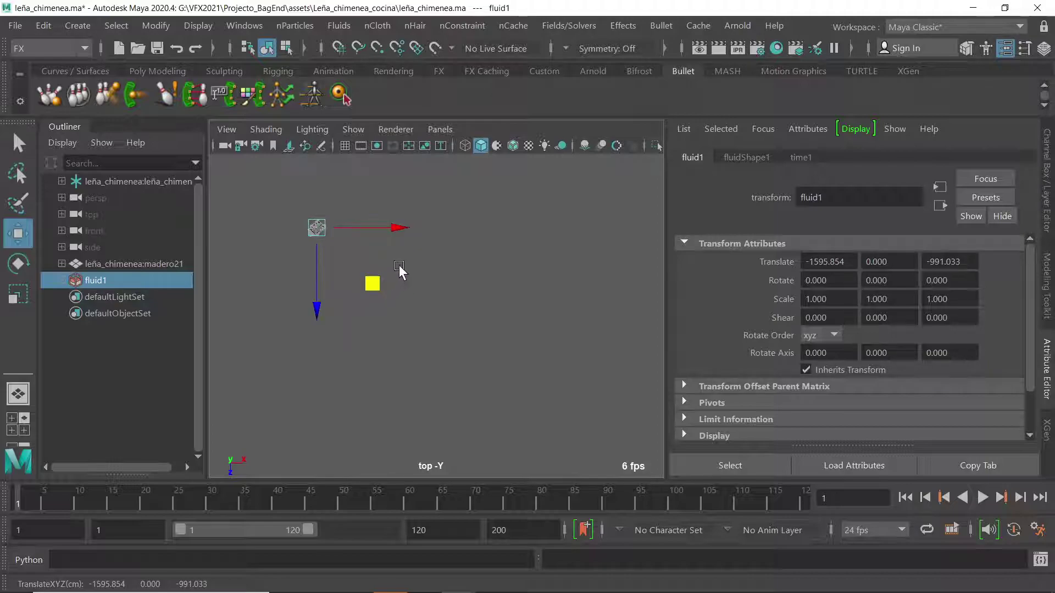
key("f")
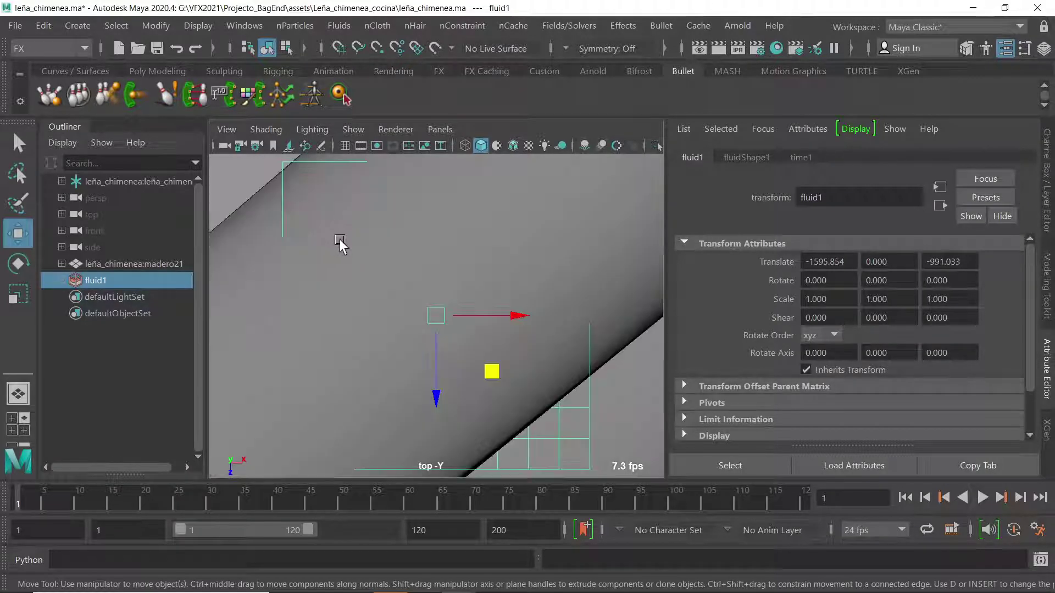
Rotate fluid1 in the top view to Rotate Y 43.915 so that it lines up with the logs.
scroll(539, 294, "down", 3)
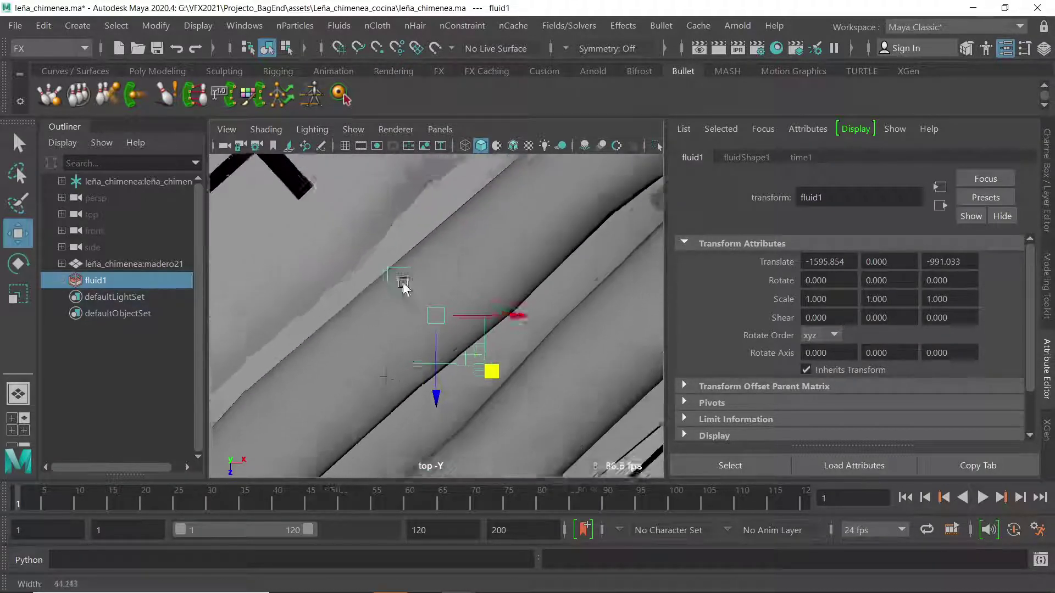
scroll(505, 297, "down", 4)
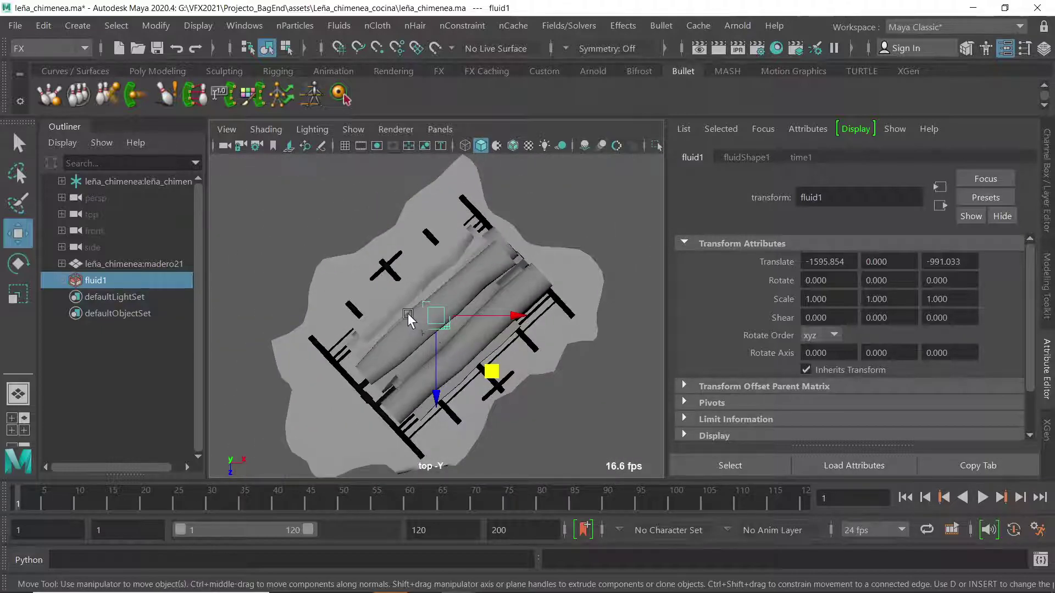
middle_click_drag(408, 315, 424, 283, "alt")
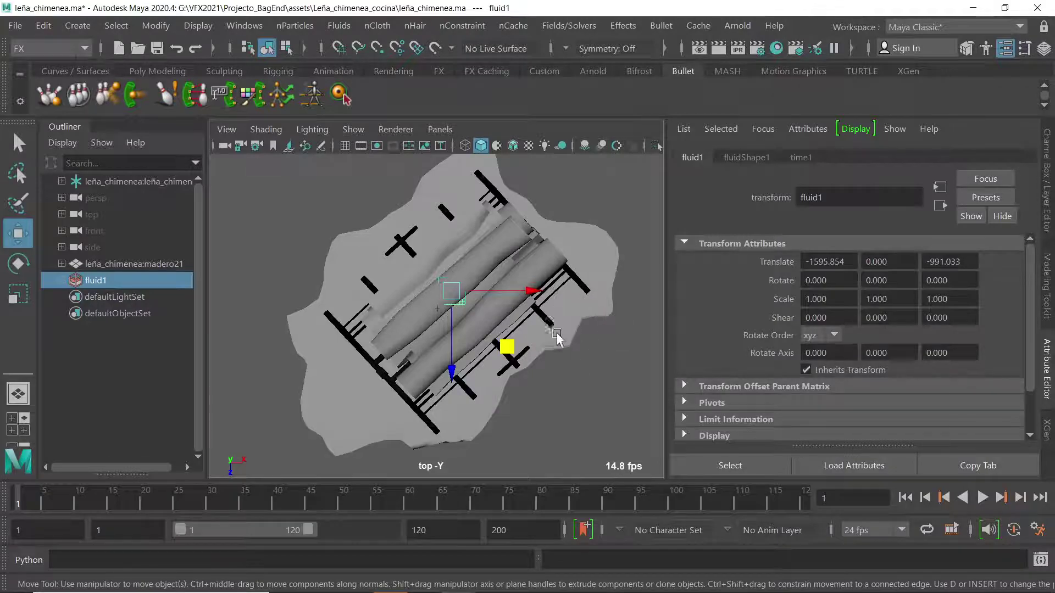
left_click(18, 263)
left_click_drag(502, 243, 464, 198)
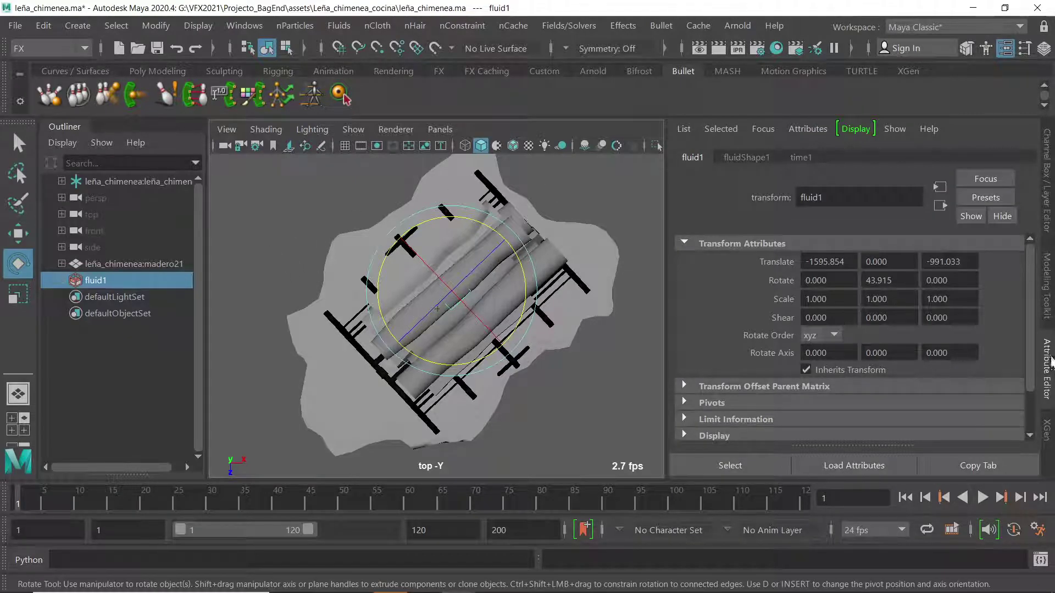
Set the size of the fluidShape1 container to 100 in X, Y and Z so that it encloses the logs.
left_click(744, 160)
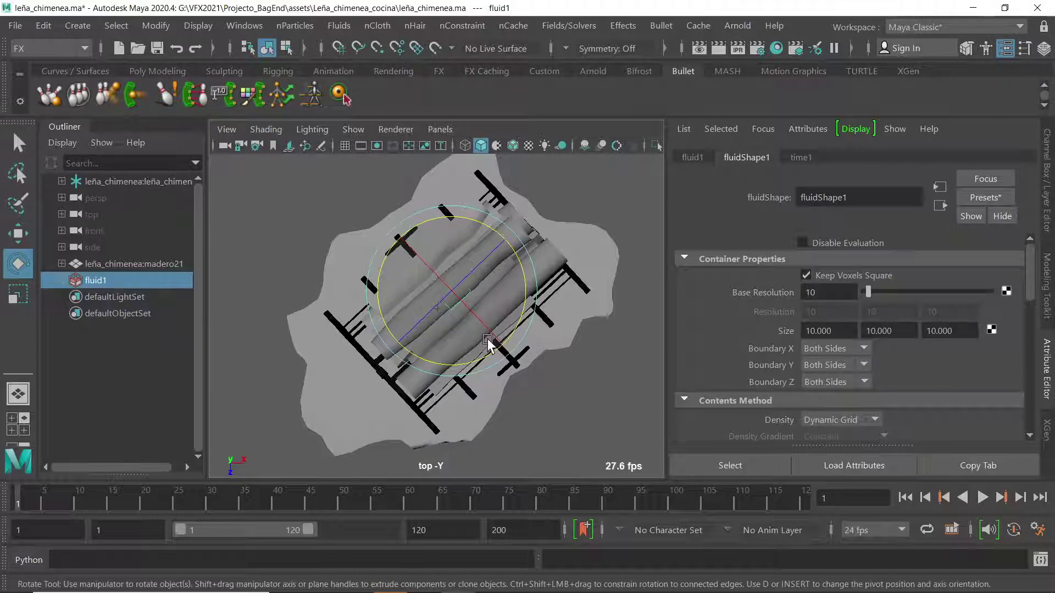
key("space")
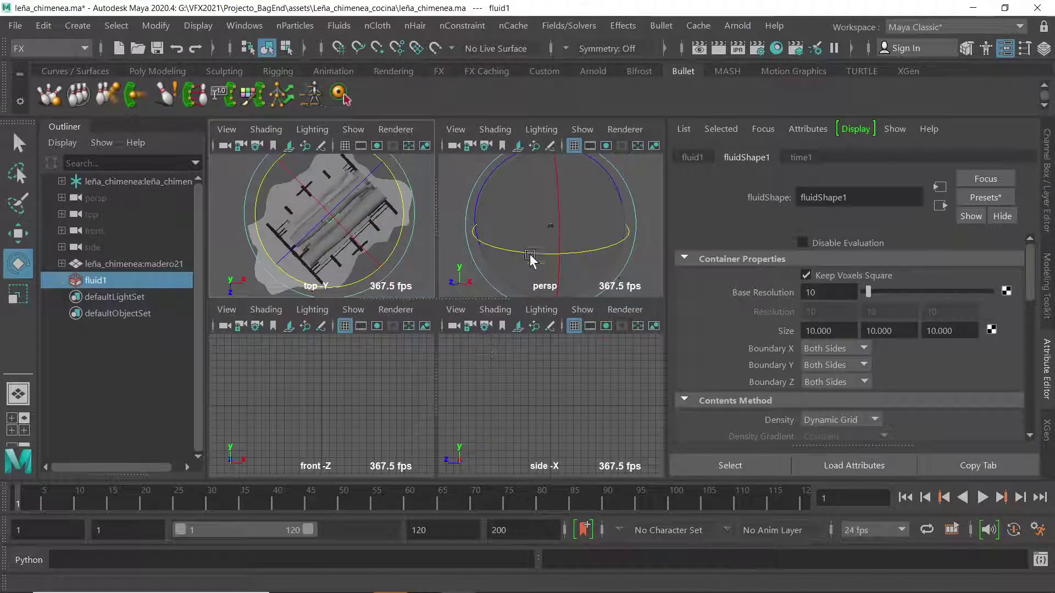
key("space")
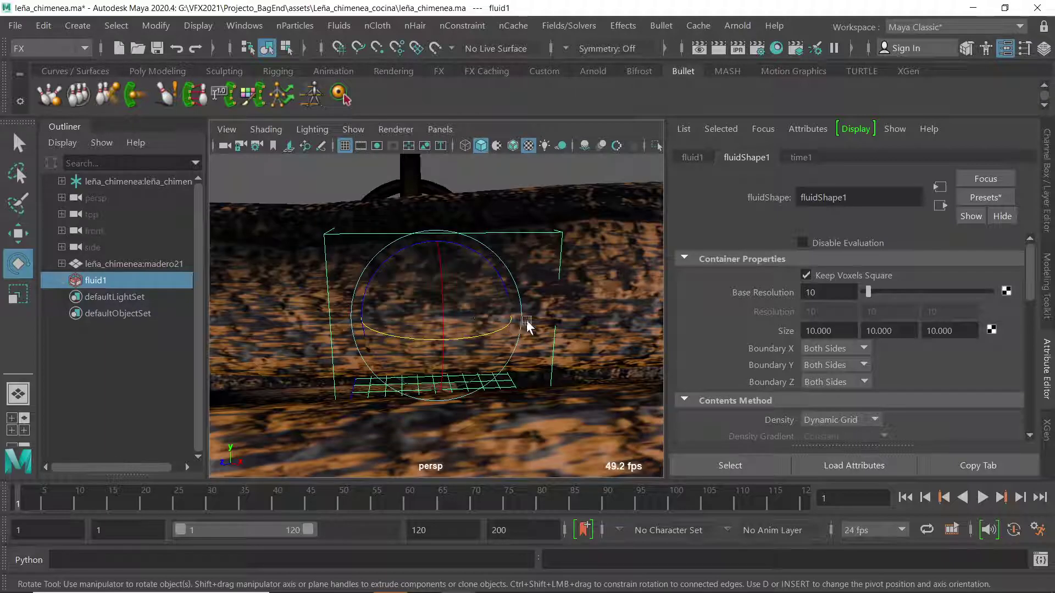
scroll(528, 299, "down", 6)
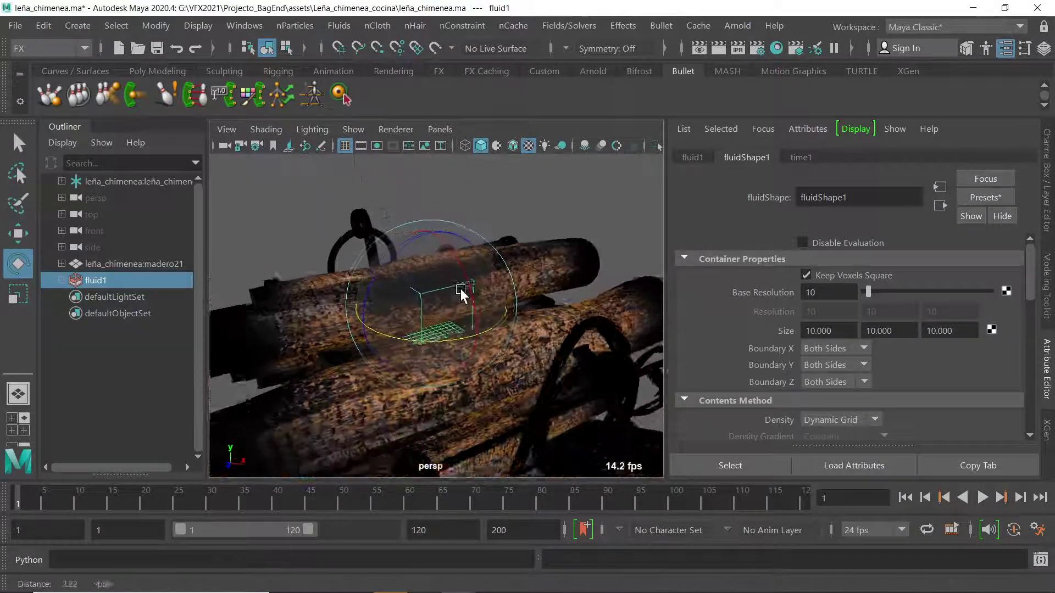
mouse_move(445, 301)
left_mouse_down("alt")
mouse_move(352, 283)
mouse_move(443, 312)
left_mouse_up("alt")
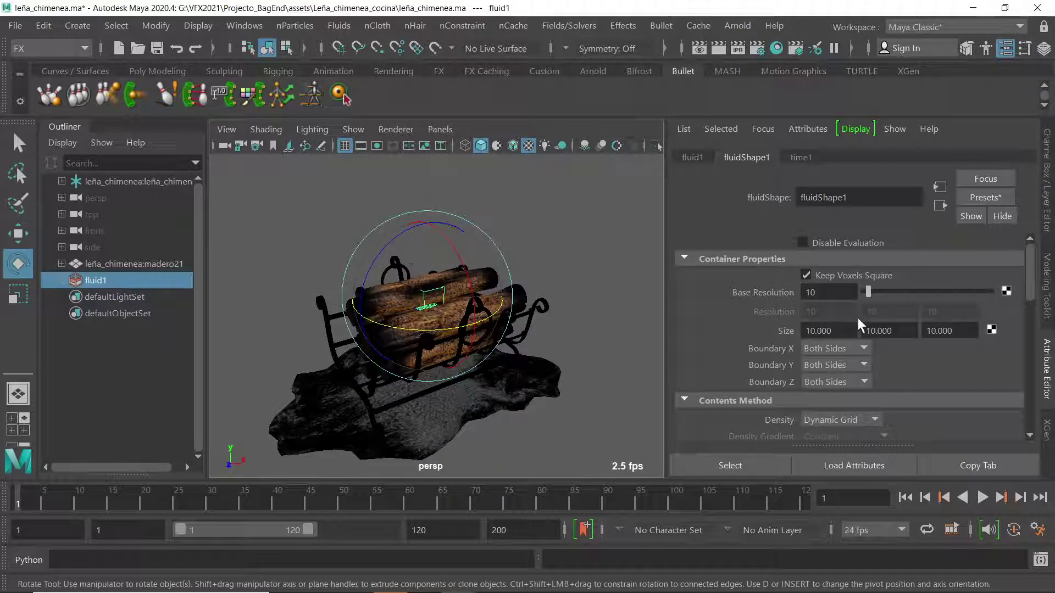
left_click(847, 328)
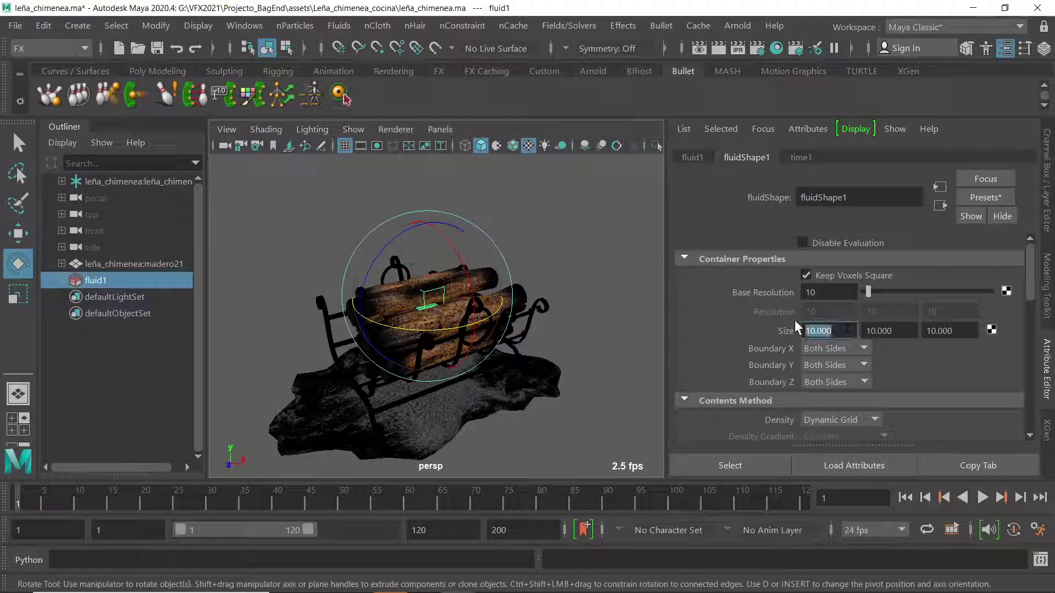
left_click(892, 330)
key("Tab")
left_click(829, 329)
key("Tab")
type("1")
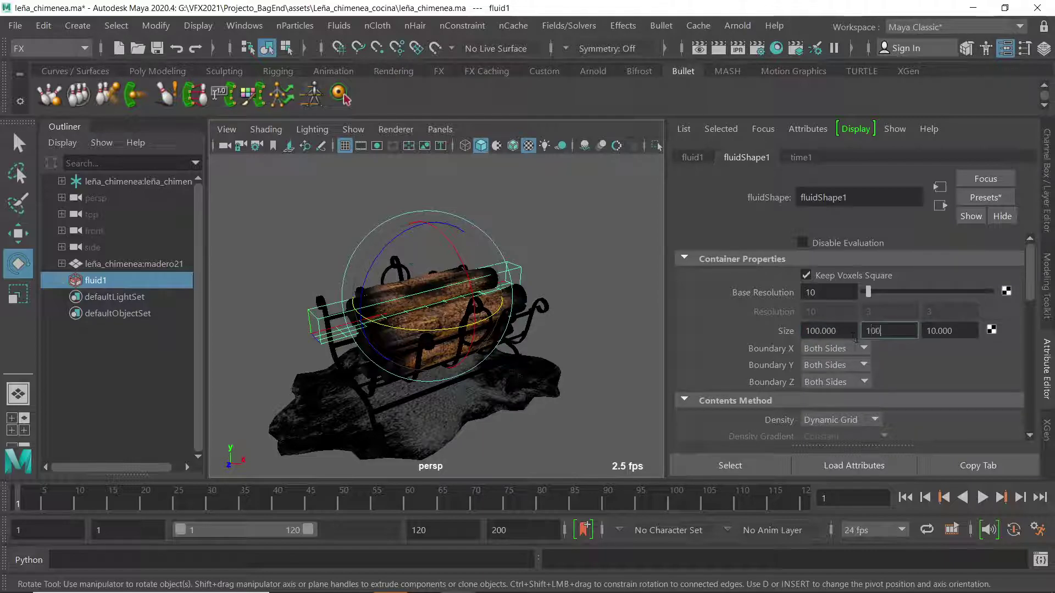
key("Tab")
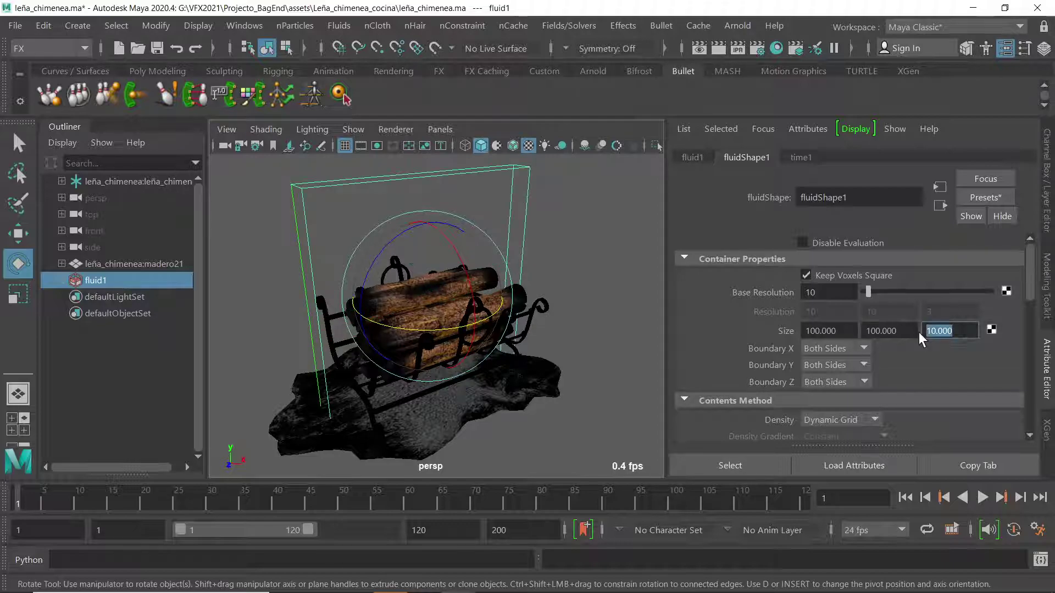
type("100")
key("Return")
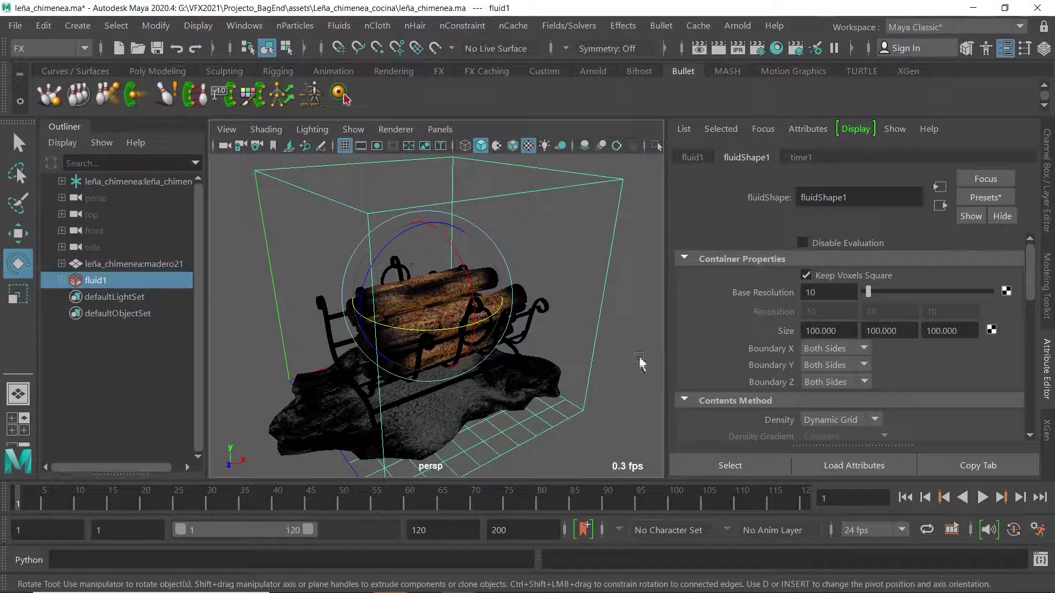
Raise the fluid container vertically until its floor sits near the underside of the logs.
left_click_drag(529, 328, 509, 306, "alt")
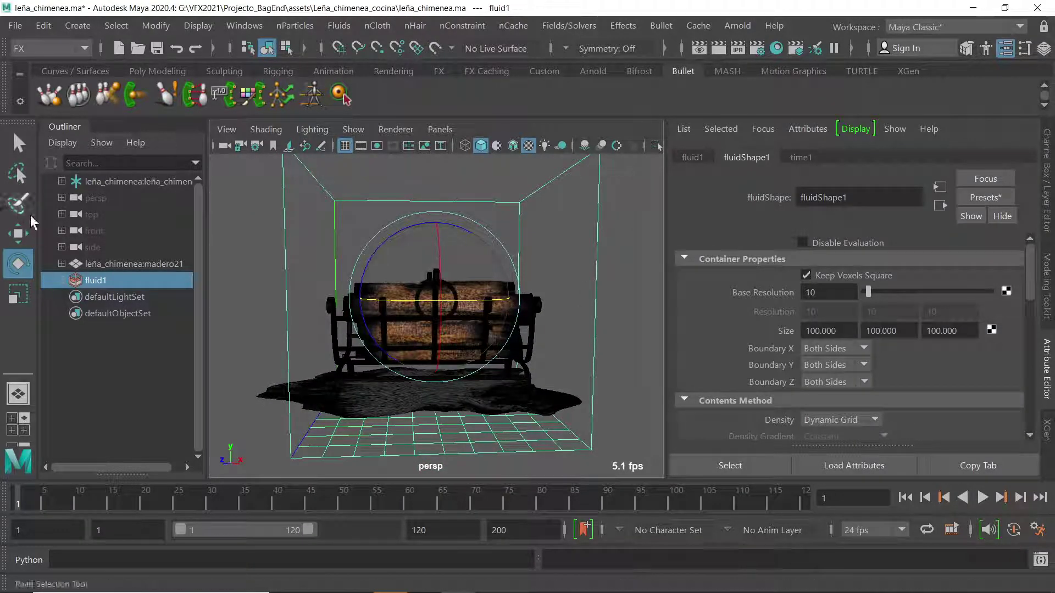
left_click(19, 233)
middle_click_drag(413, 258, 417, 204)
left_click_drag(418, 204, 473, 308, "alt")
mouse_move(434, 208)
middle_mouse_down()
mouse_move(431, 223)
mouse_move(429, 153)
mouse_move(428, 206)
mouse_move(427, 190)
middle_mouse_up()
left_click_drag(439, 230, 479, 309, "alt")
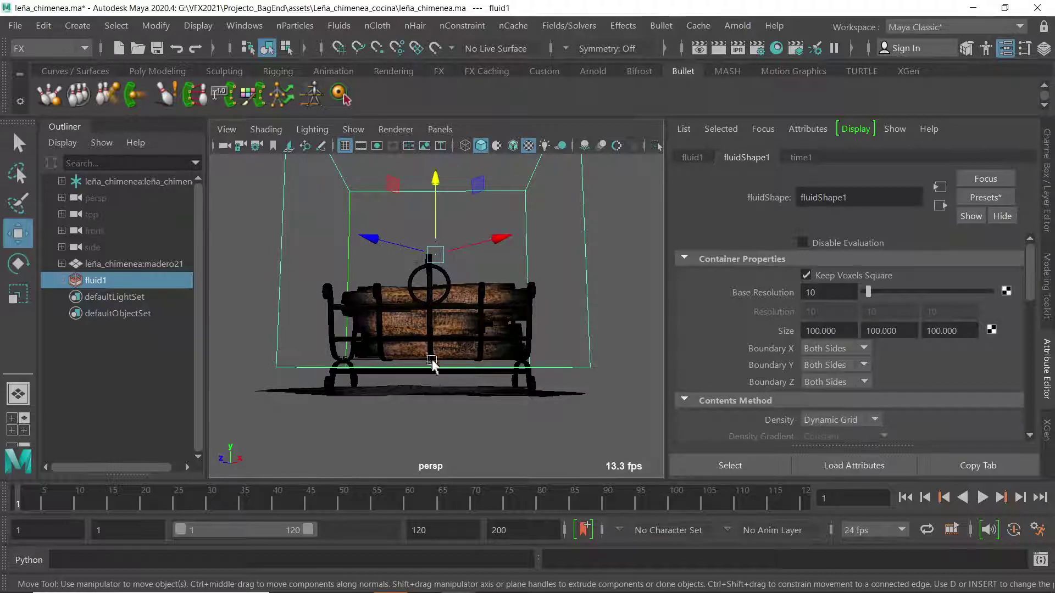
Fine-tune the container's height so that its floor lies just below the lowest logs, checking from several angles.
left_click_drag(457, 311, 465, 313, "alt")
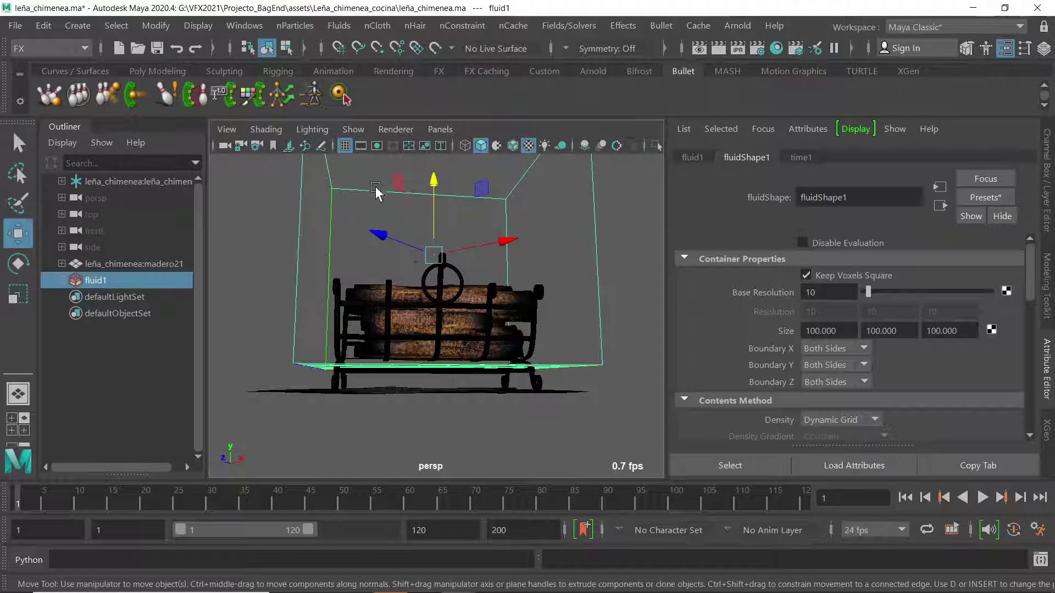
left_click_drag(489, 269, 449, 340, "alt")
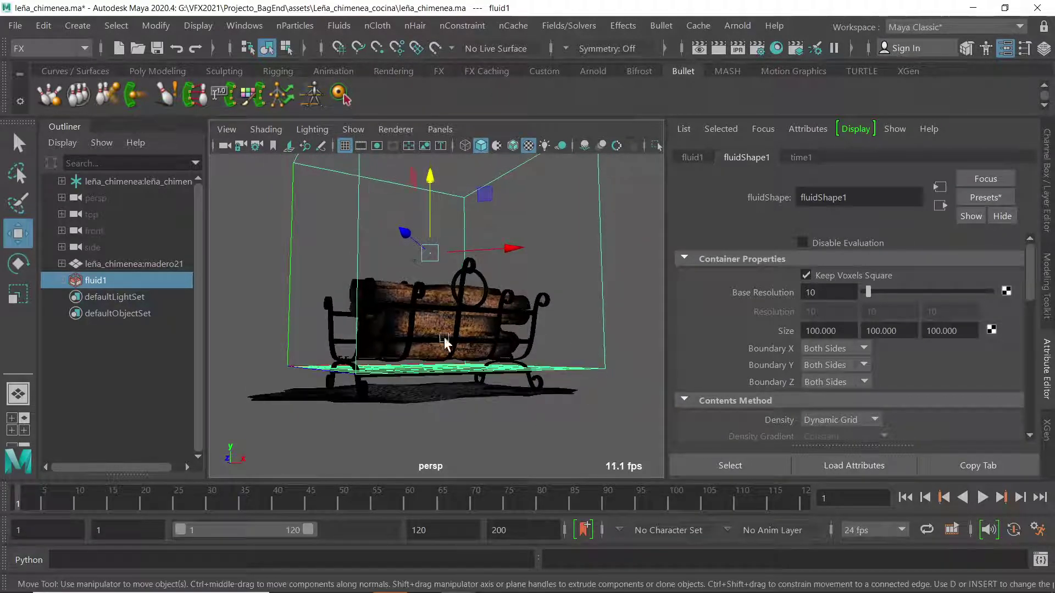
mouse_move(455, 272)
left_mouse_down("alt")
mouse_move(473, 270)
mouse_move(456, 273)
left_mouse_up("alt")
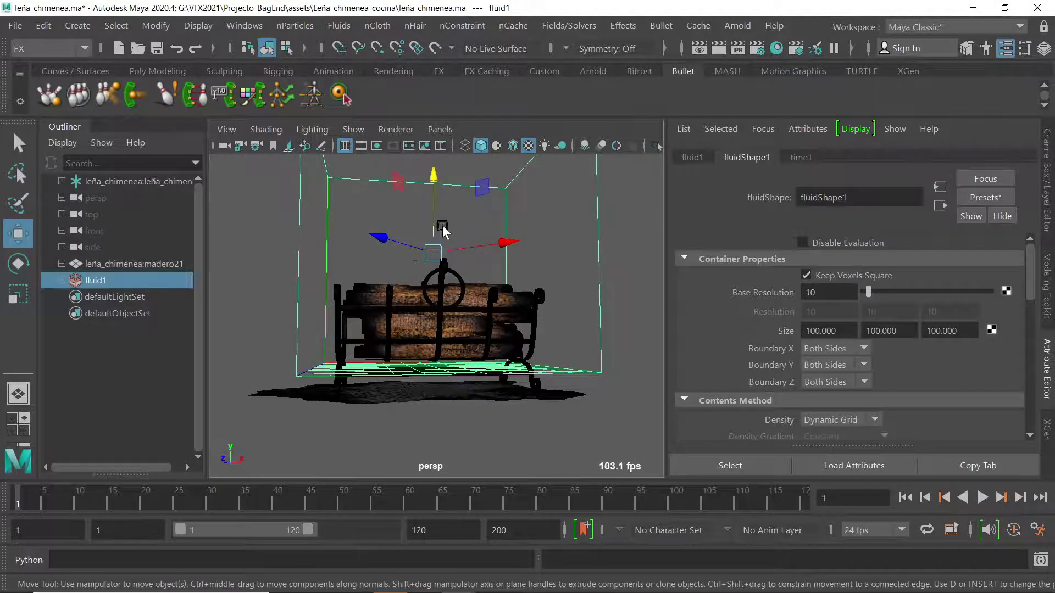
left_click_drag(431, 202, 433, 202)
left_click_drag(469, 262, 440, 363, "alt")
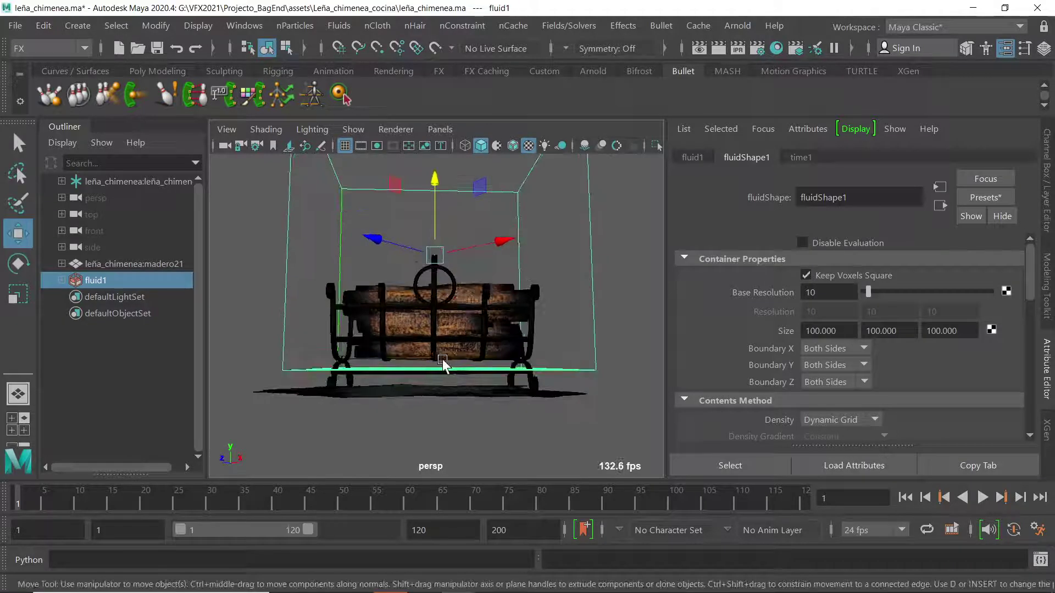
left_click_drag(434, 221, 437, 216)
left_click_drag(478, 276, 430, 320, "alt")
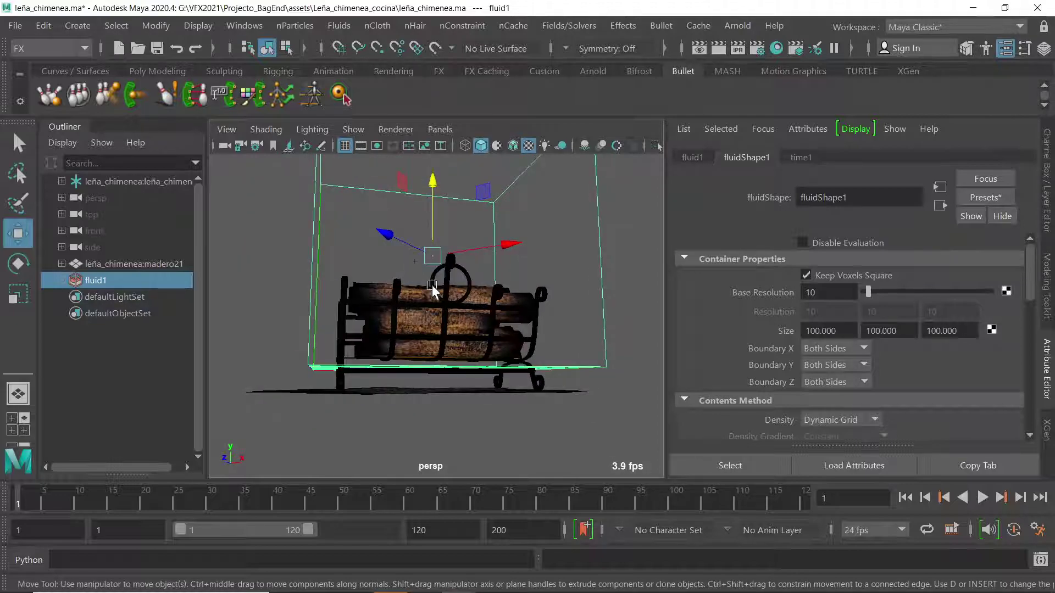
Rotate the fluid container about its vertical axis to align it with the log rack as seen from above.
left_click_drag(481, 260, 490, 350, "alt")
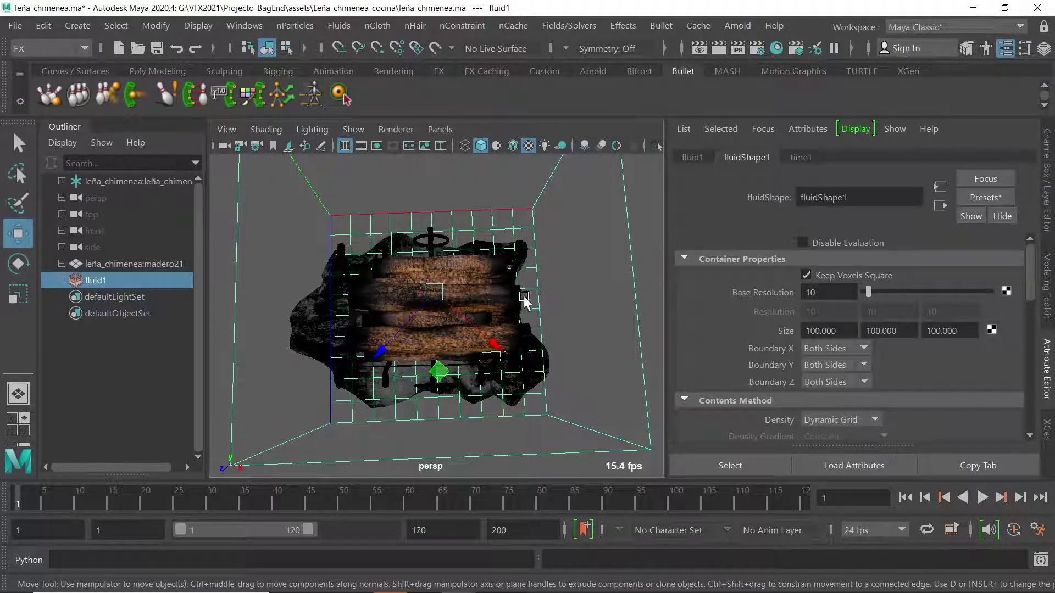
right_click_drag(490, 351, 368, 313, "alt")
left_click_drag(368, 313, 479, 318, "alt")
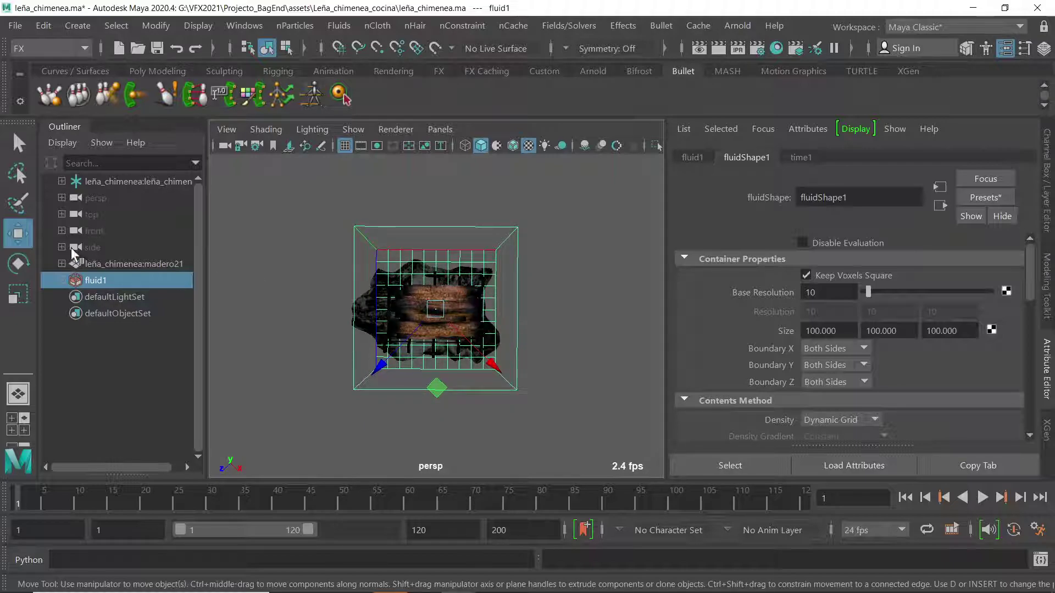
left_click(18, 264)
left_click_drag(504, 279, 434, 329)
scroll(534, 325, "up", 3)
left_click_drag(534, 325, 518, 305, "alt")
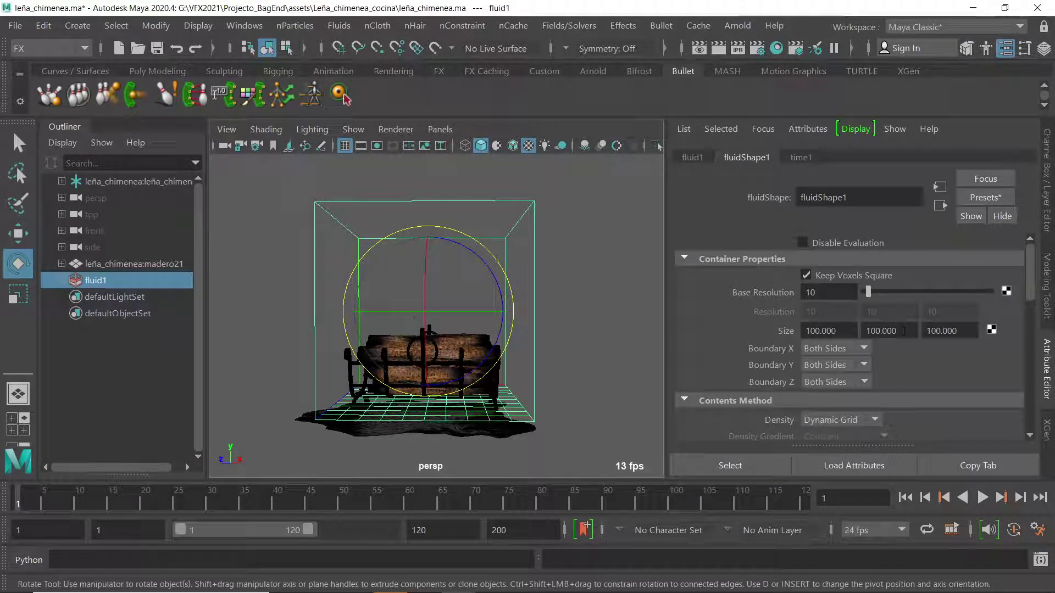
Try a container Y size of 80 and lower the box to the base of the logs.
left_click(872, 330)
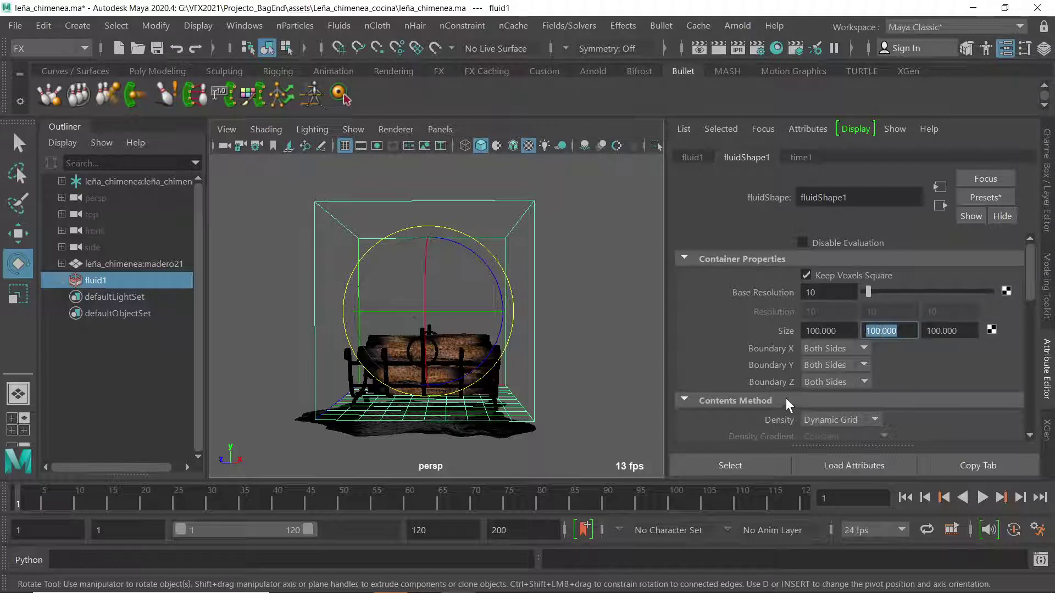
type("80")
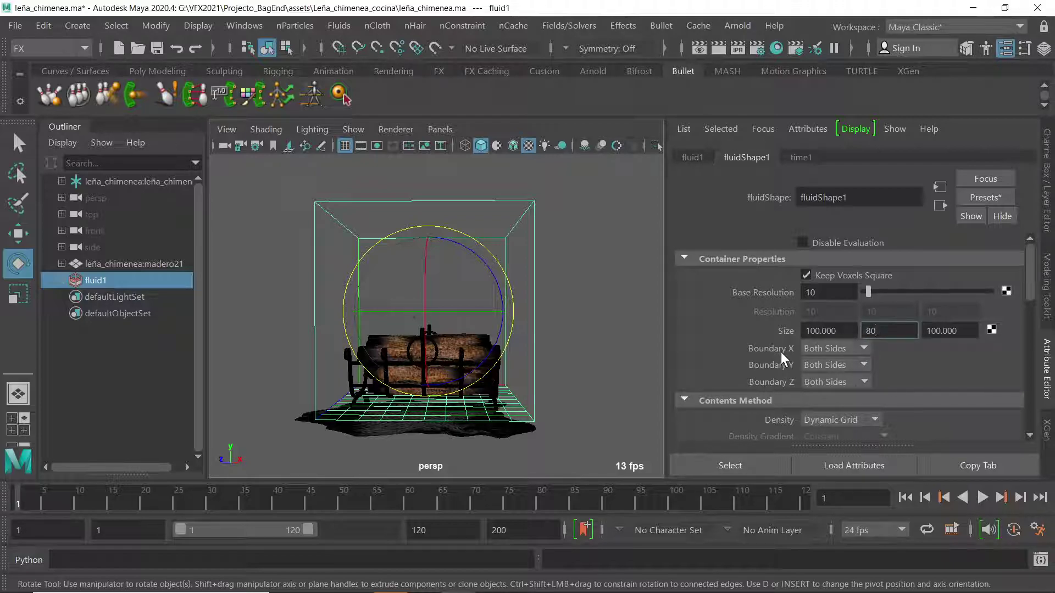
key("Return")
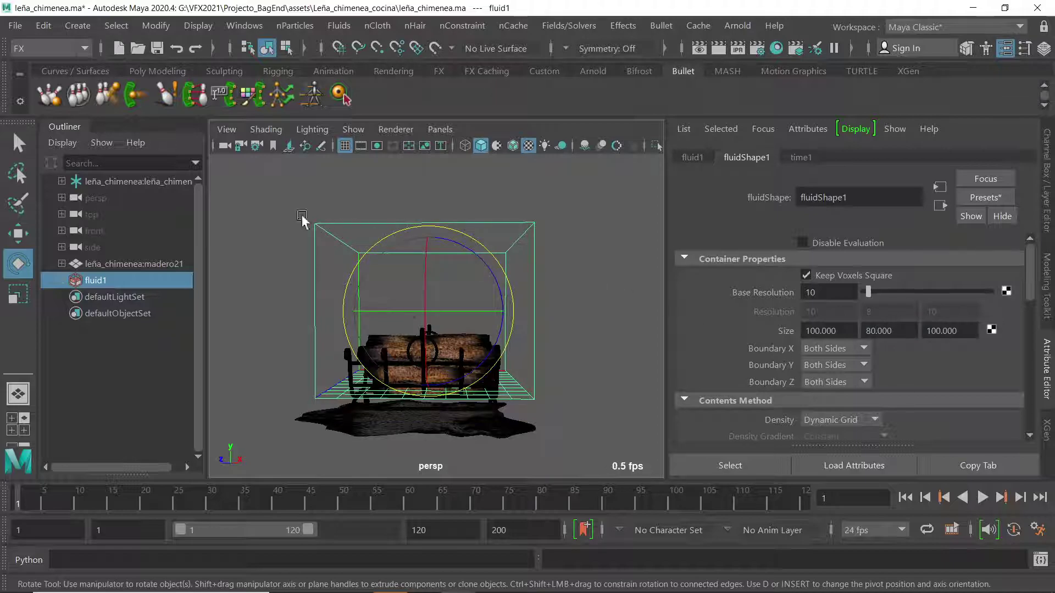
left_click(18, 234)
left_click_drag(430, 246, 479, 283)
left_click(428, 272)
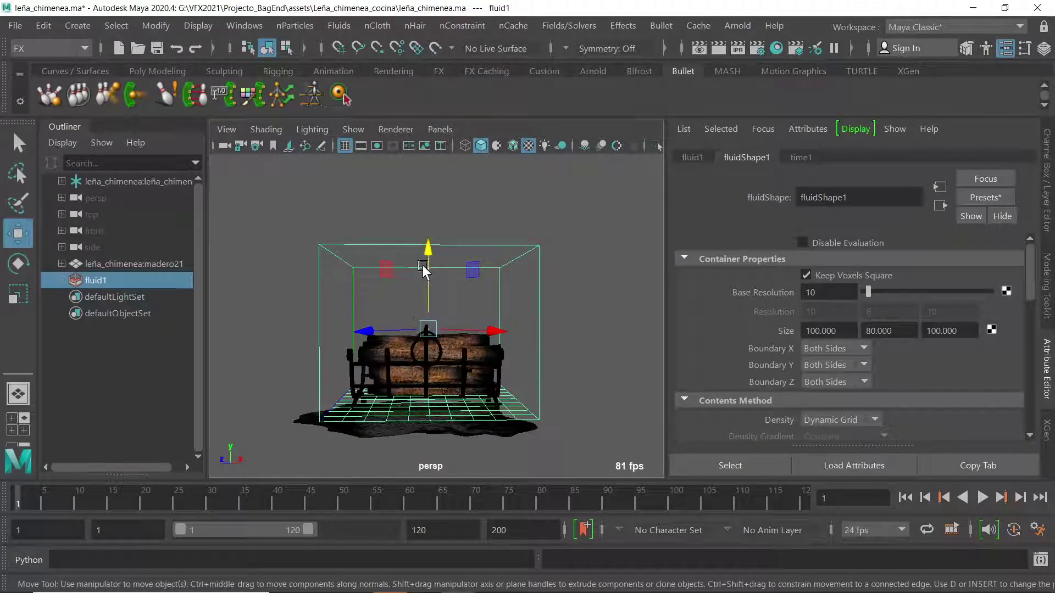
Set the container's Y size to 100 and raise the box so that its floor sits just below the logs.
left_click(900, 325)
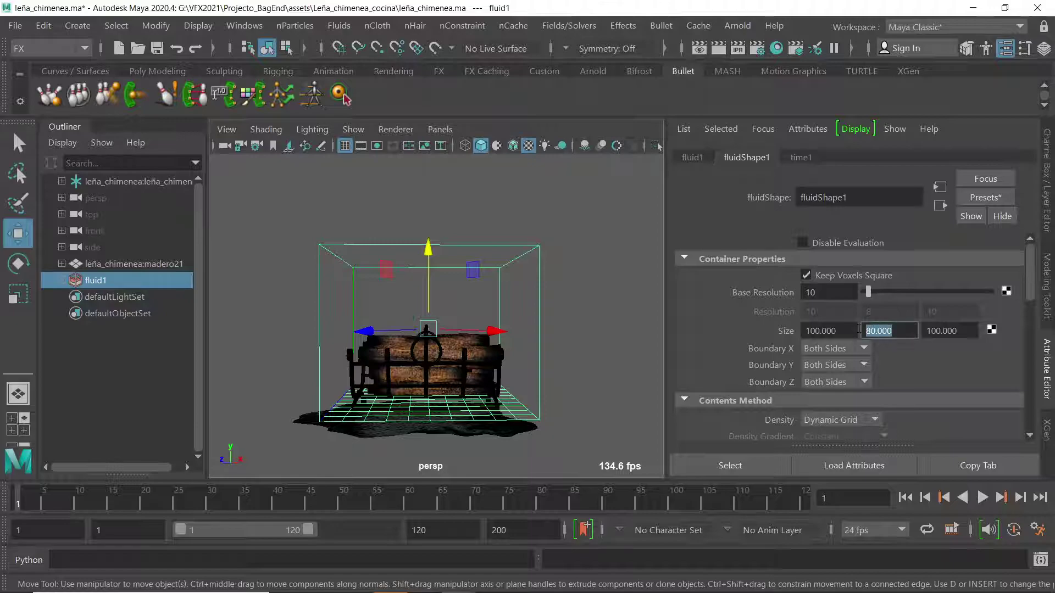
type("100")
key("Return")
mouse_move(427, 274)
left_mouse_down()
mouse_move(424, 246)
mouse_move(427, 258)
left_mouse_up()
left_click_drag(462, 307, 514, 298, "alt")
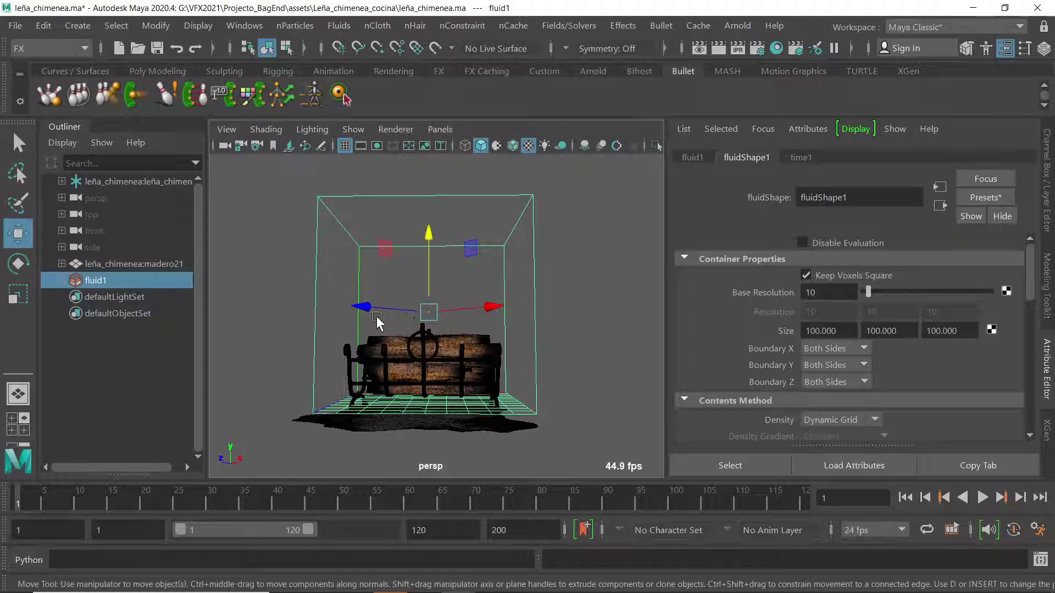
left_click(431, 234)
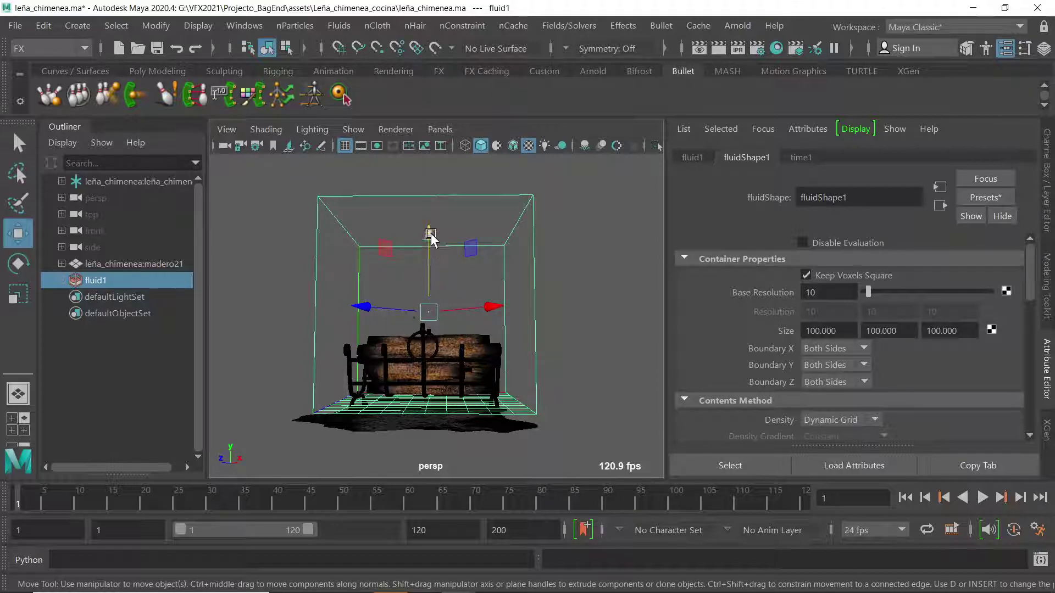
left_click_drag(502, 311, 487, 294, "alt")
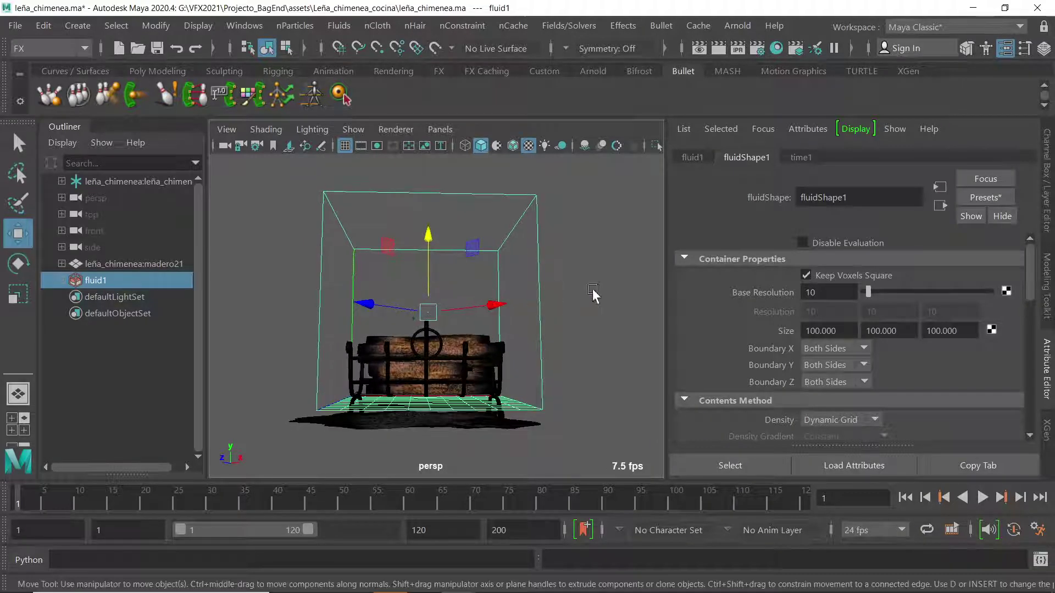
left_click_drag(572, 332, 546, 296, "alt")
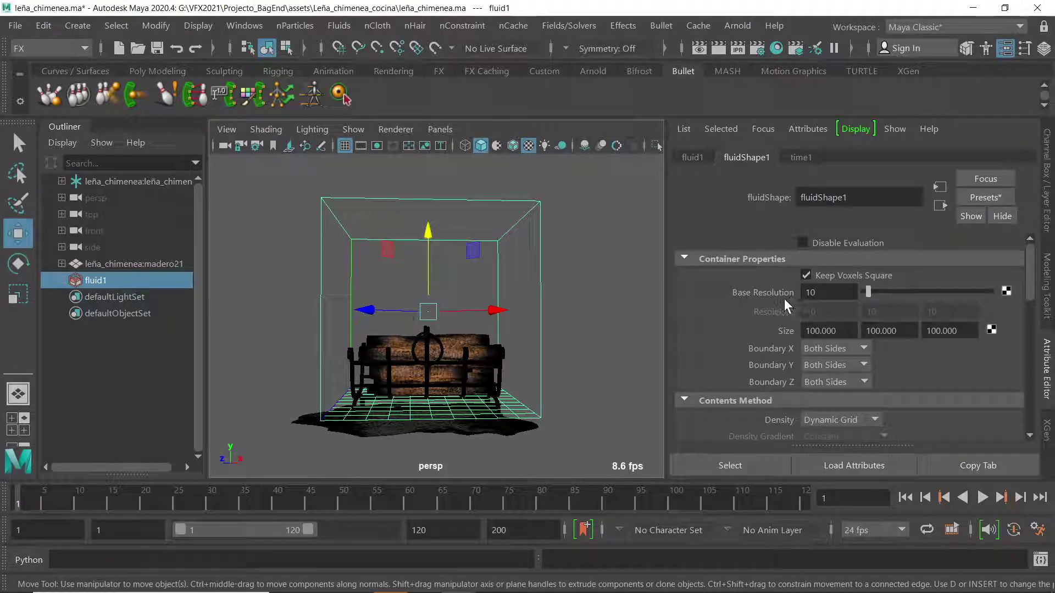
Set the fluid container's Base Resolution to 50.
double_click(812, 292)
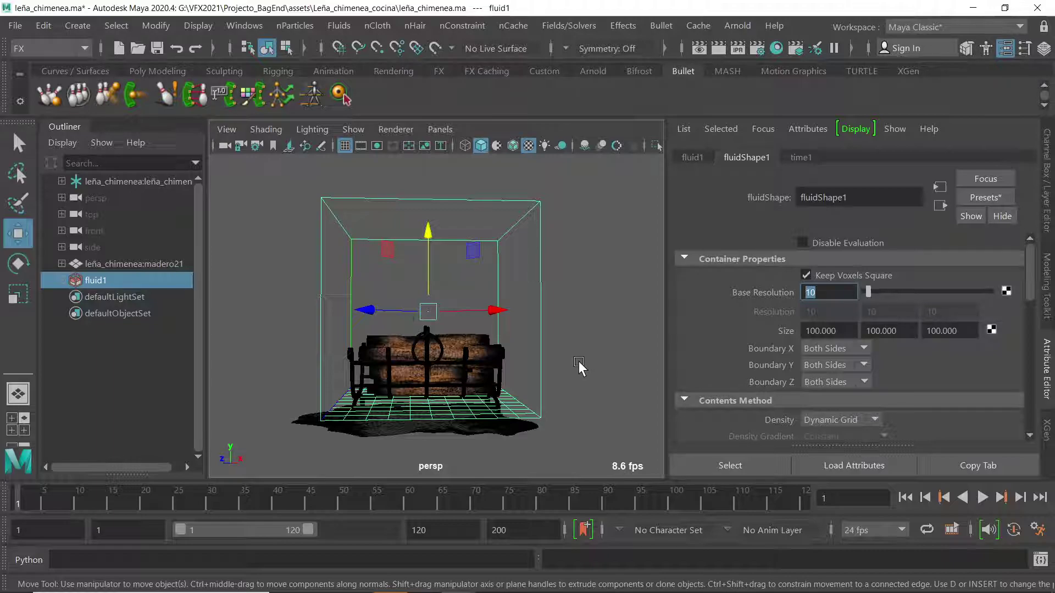
type("5")
key("Return")
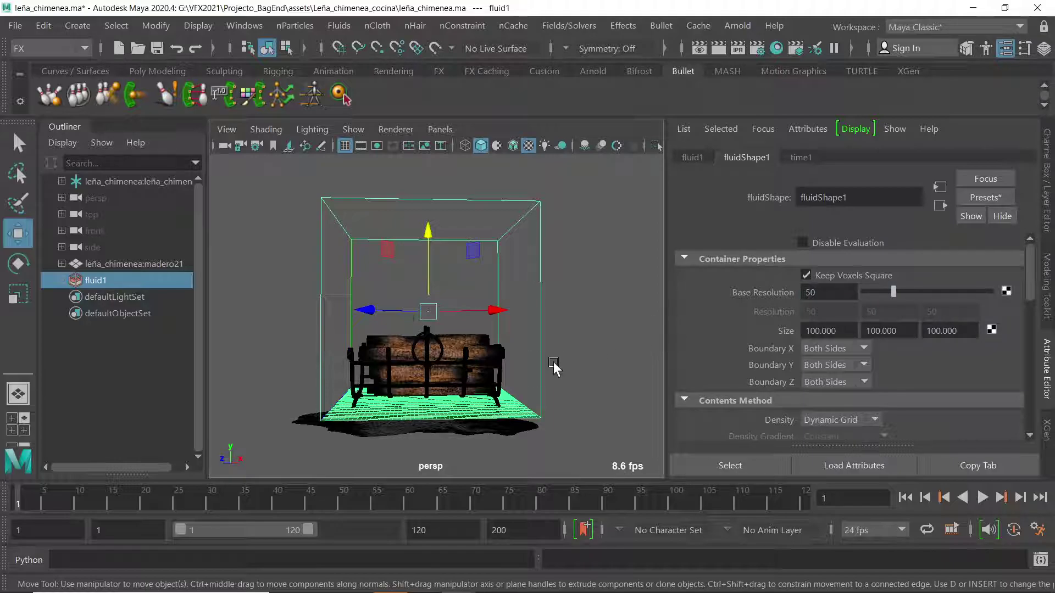
left_click_drag(543, 370, 648, 369, "alt")
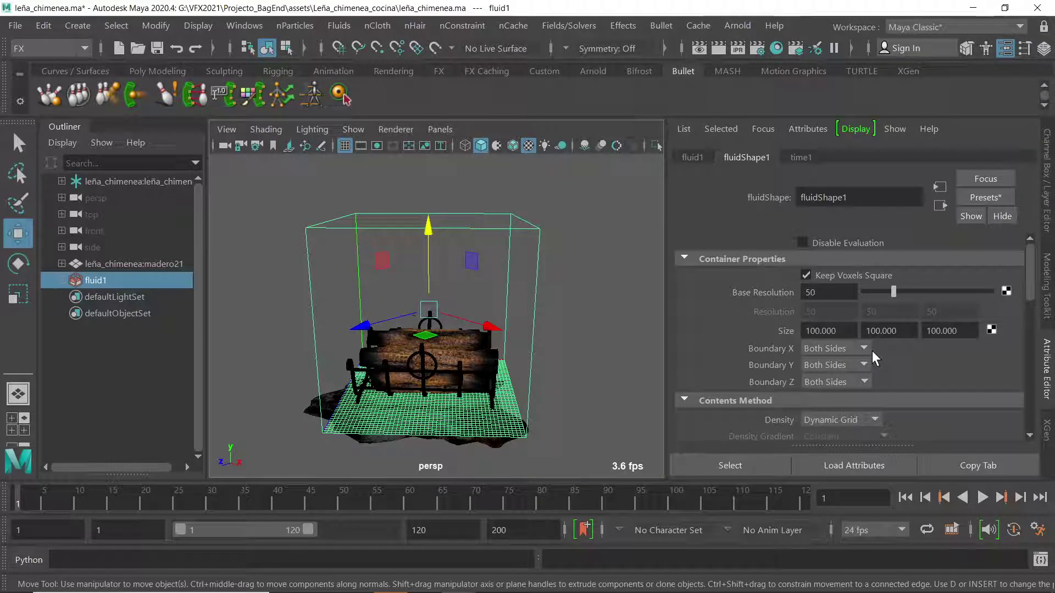
Set the fluid container's Temperature contents method to Dynamic Grid.
mouse_move(519, 343)
left_mouse_down("alt")
mouse_move(516, 308)
mouse_move(519, 329)
left_mouse_up("alt")
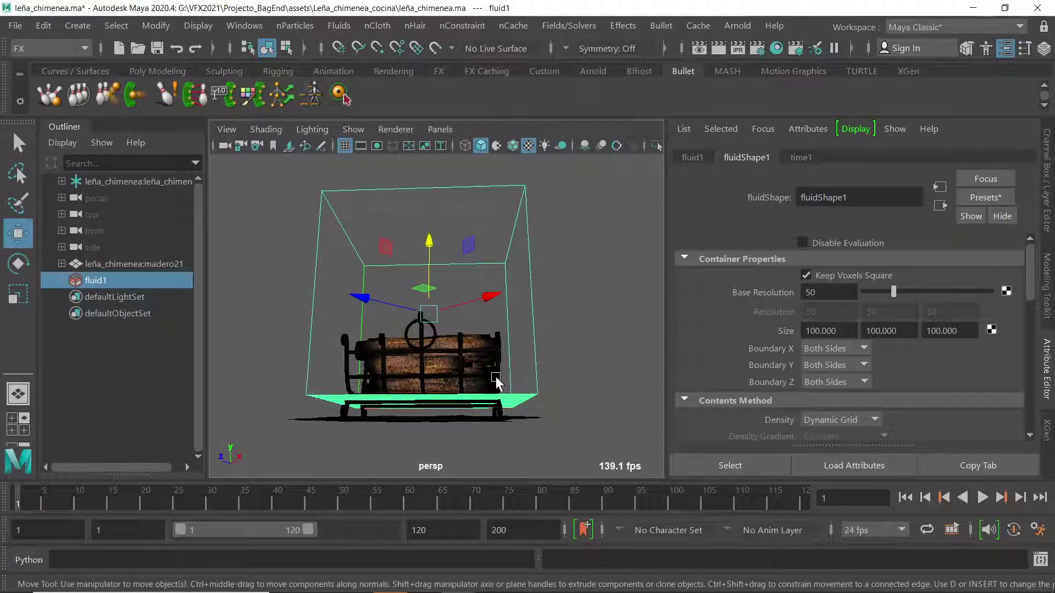
left_click_drag(447, 348, 423, 358, "alt")
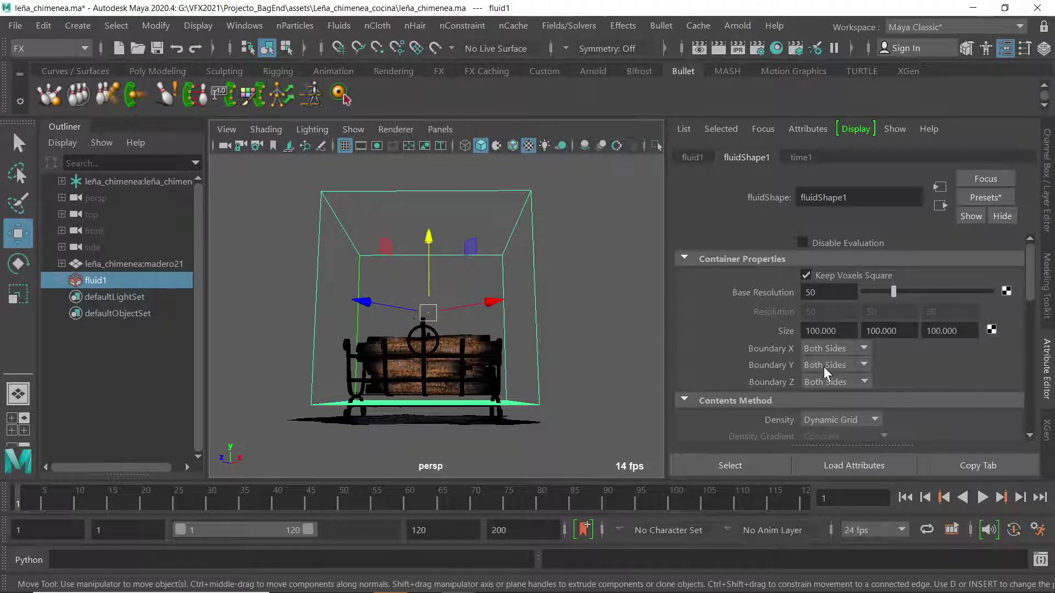
left_click_drag(1027, 282, 1031, 332)
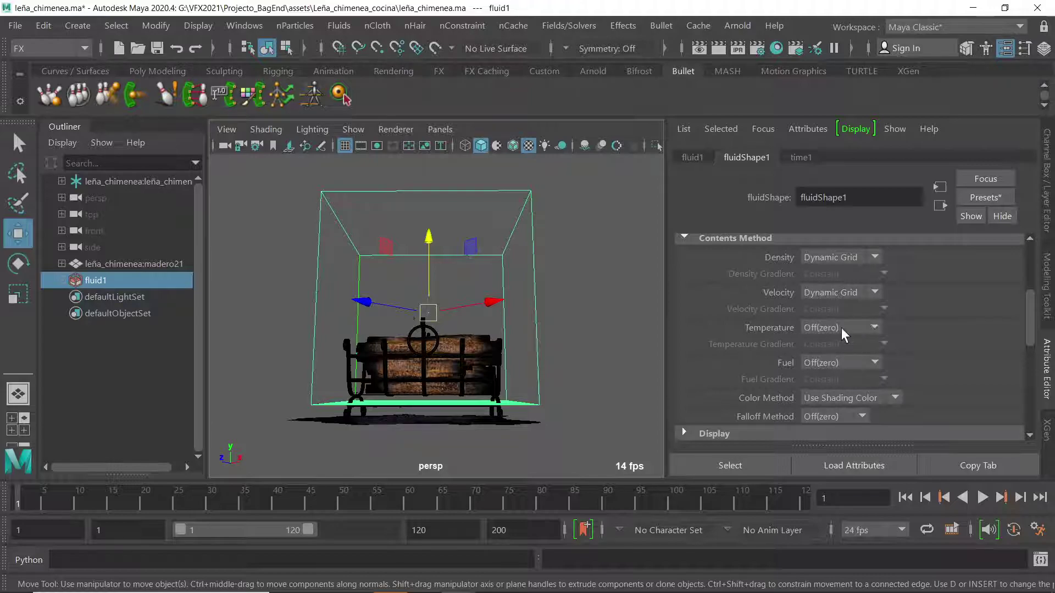
left_click(875, 326)
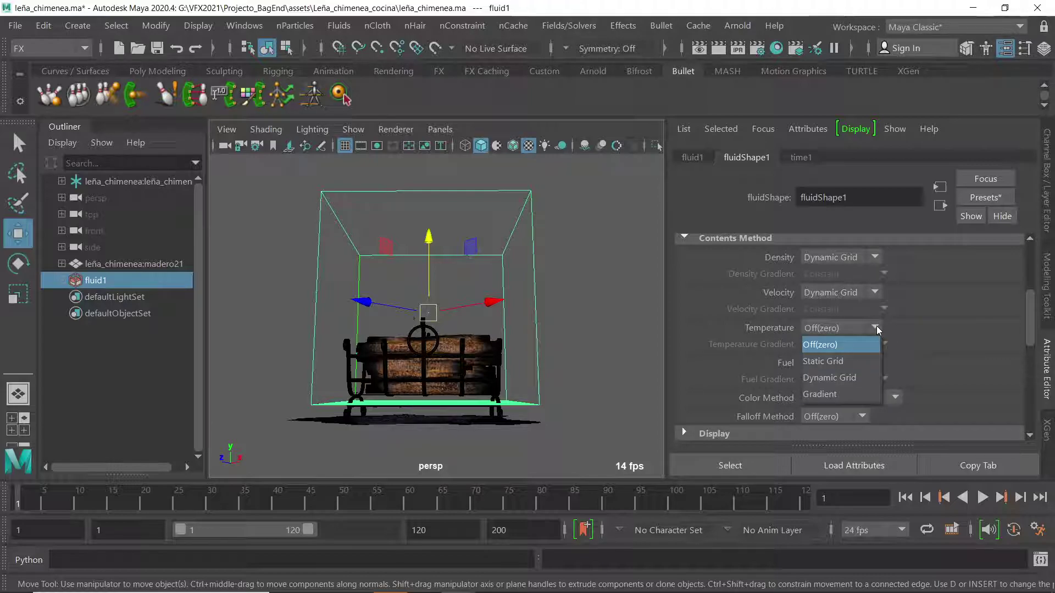
left_click(852, 379)
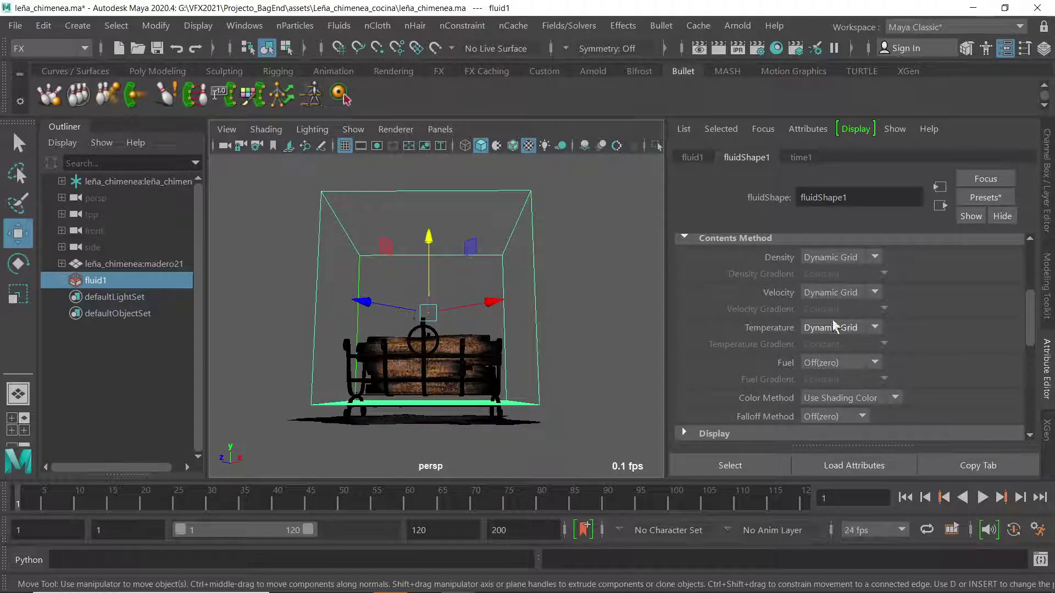
Set the fluid container's Boundary Draw display option to Bounding box and check the box around the logs.
scroll(1031, 321, "down", 4)
scroll(1033, 317, "up", 3)
scroll(1032, 317, "down", 3)
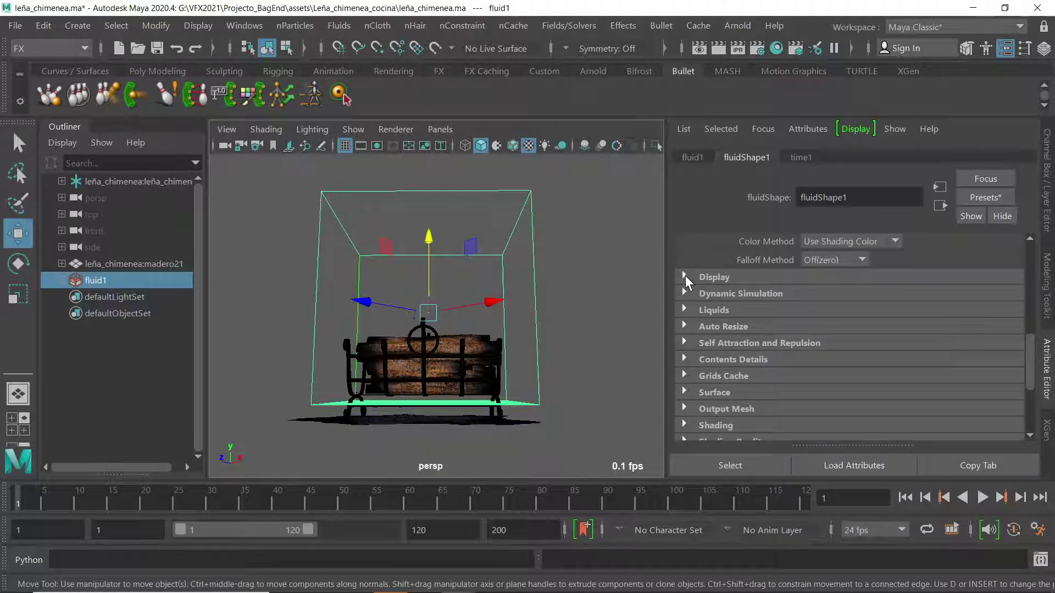
left_click(684, 276)
scroll(1029, 333, "down", 2)
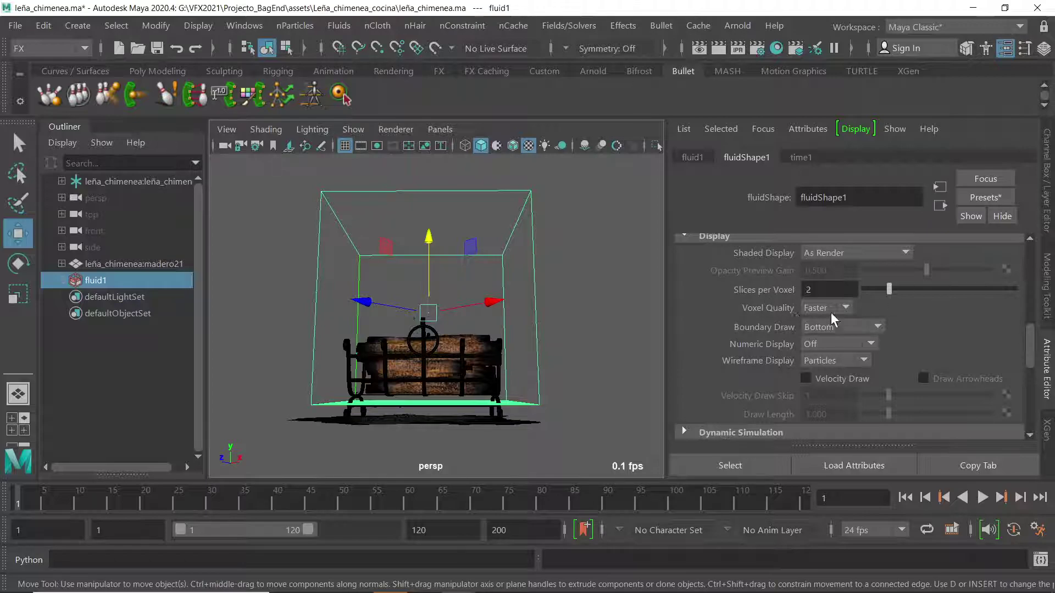
left_click_drag(527, 292, 534, 317, "alt")
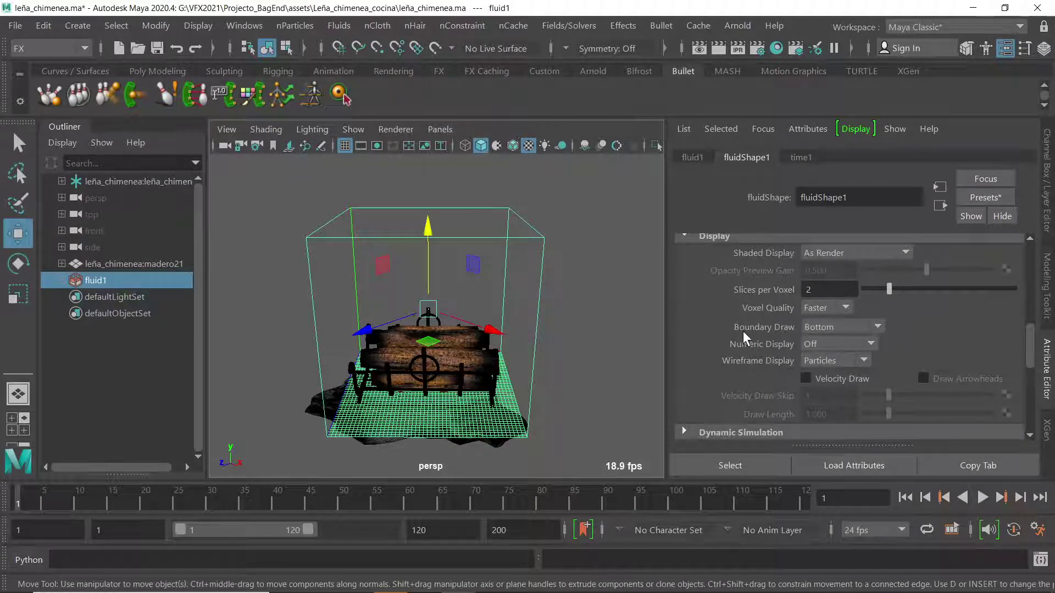
left_click(877, 326)
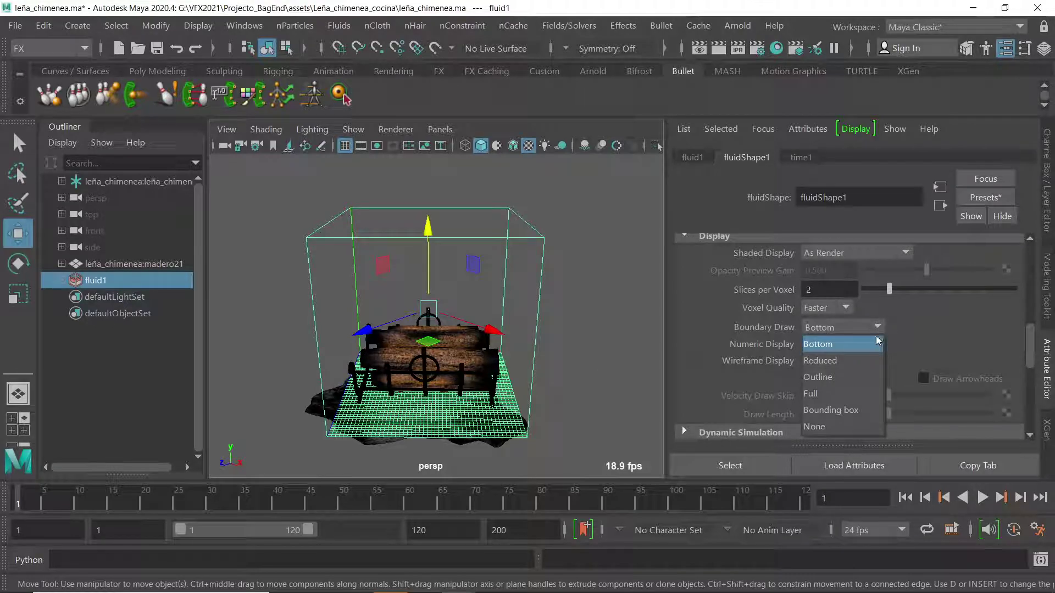
left_click(849, 410)
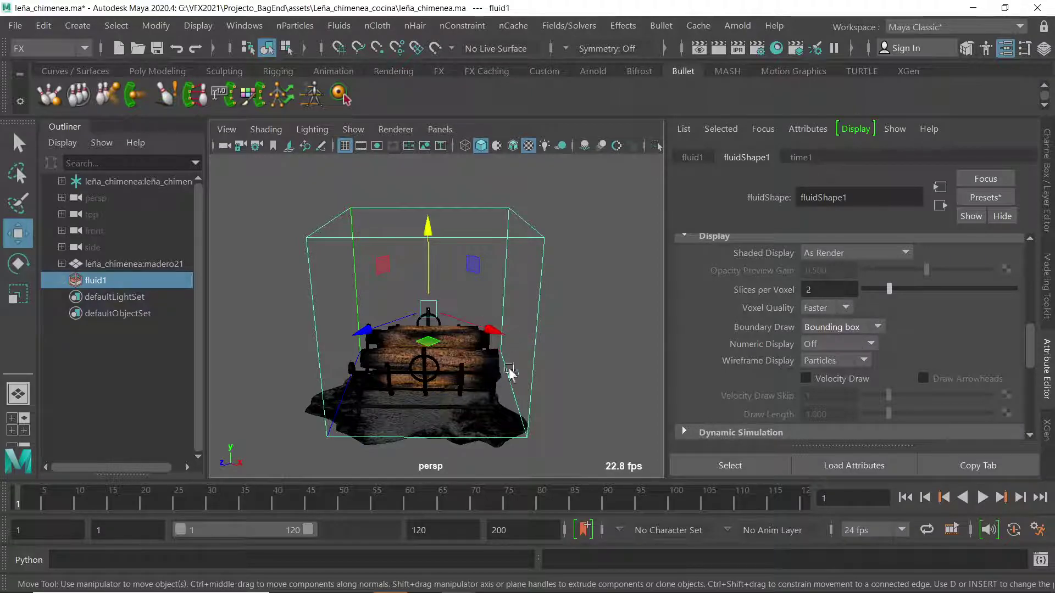
mouse_move(597, 327)
left_mouse_down("alt")
mouse_move(522, 304)
mouse_move(518, 314)
mouse_move(627, 324)
mouse_move(616, 322)
left_mouse_up("alt")
mouse_move(612, 208)
left_mouse_down()
mouse_move(562, 175)
mouse_move(526, 226)
mouse_move(591, 246)
left_mouse_up()
left_click_drag(530, 237, 576, 305)
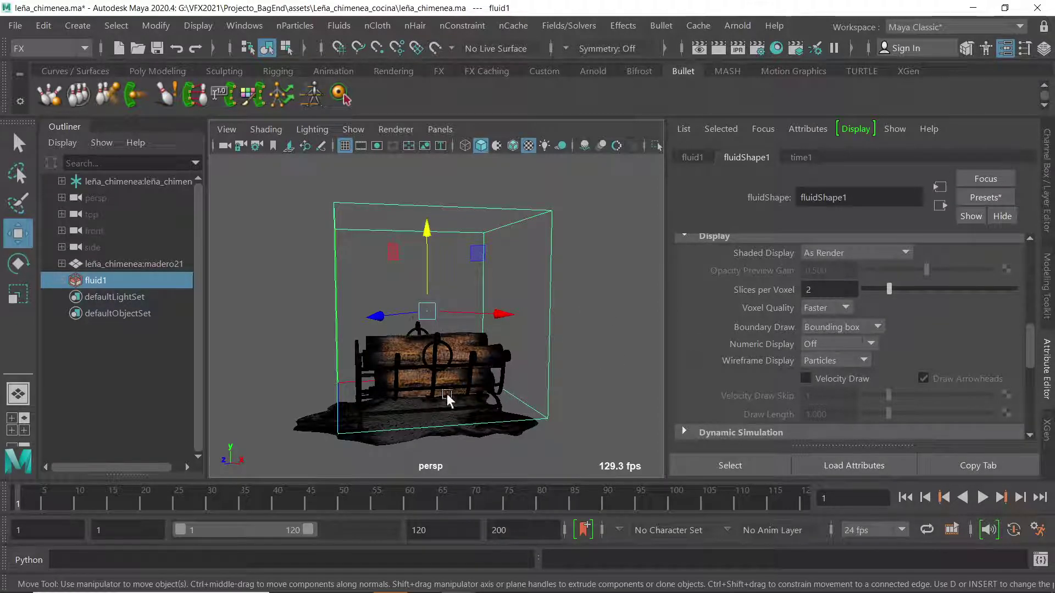
left_click_drag(553, 236, 531, 299, "alt")
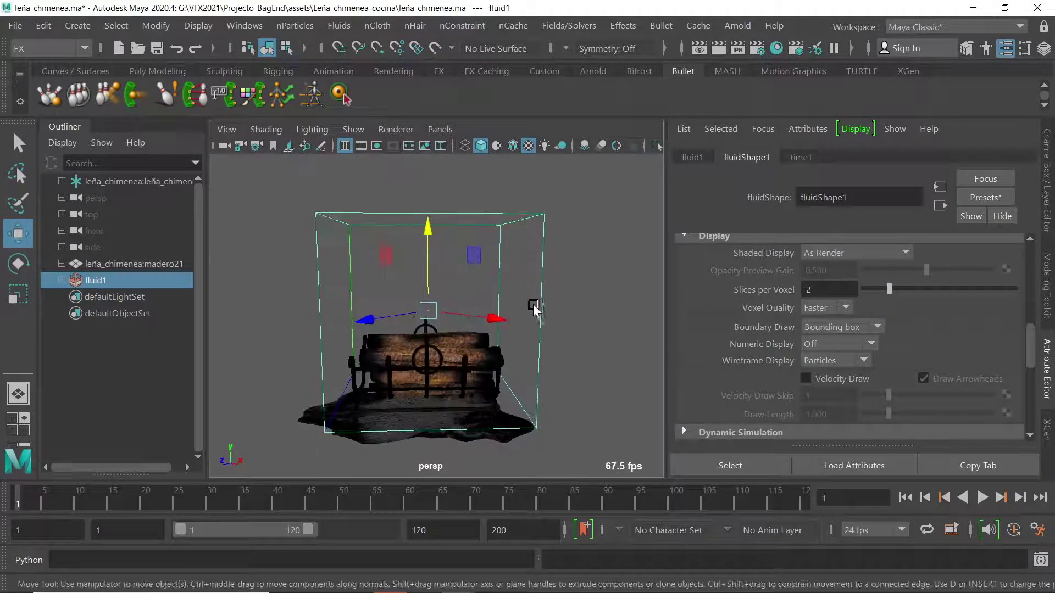
left_click_drag(527, 352, 565, 322, "alt")
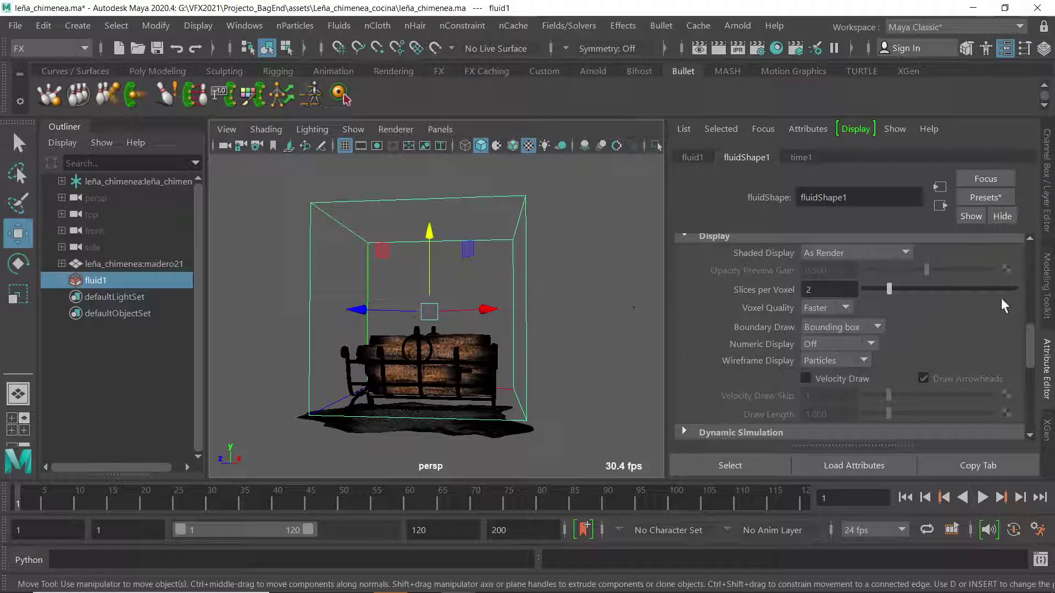
Review the fluid container's Dynamic Simulation, Contents Method and Display settings.
scroll(1027, 340, "down", 3)
mouse_move(1027, 340)
left_mouse_down()
mouse_move(1007, 264)
mouse_move(1022, 364)
left_mouse_up()
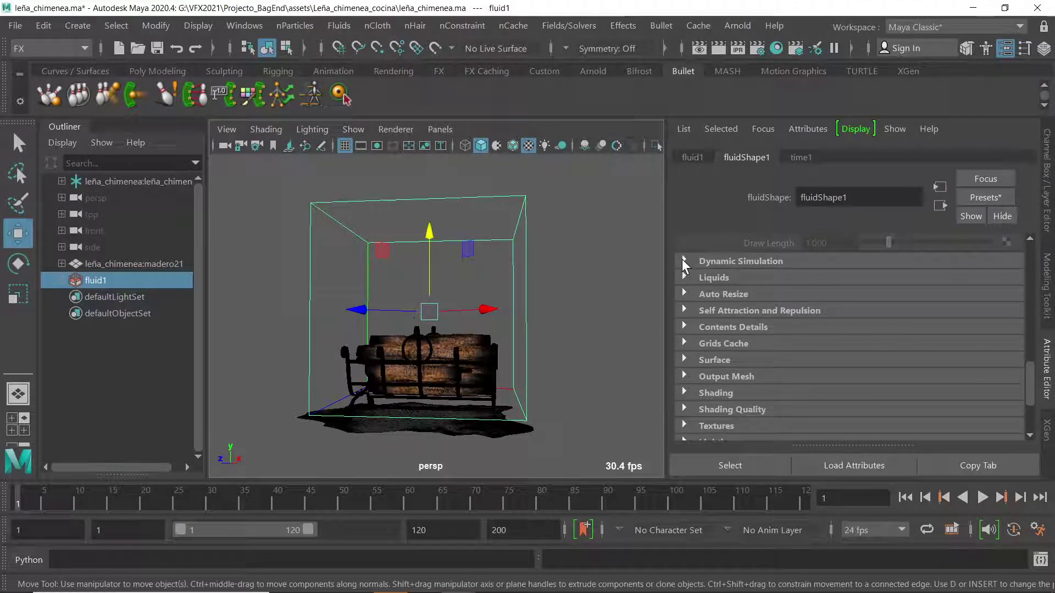
left_click(681, 259)
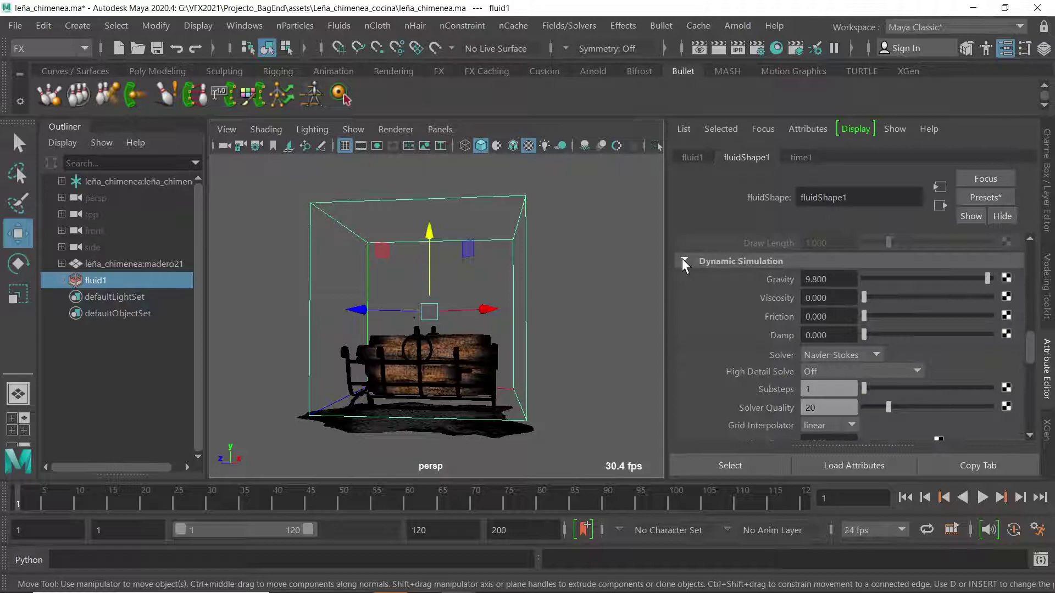
left_click(681, 258)
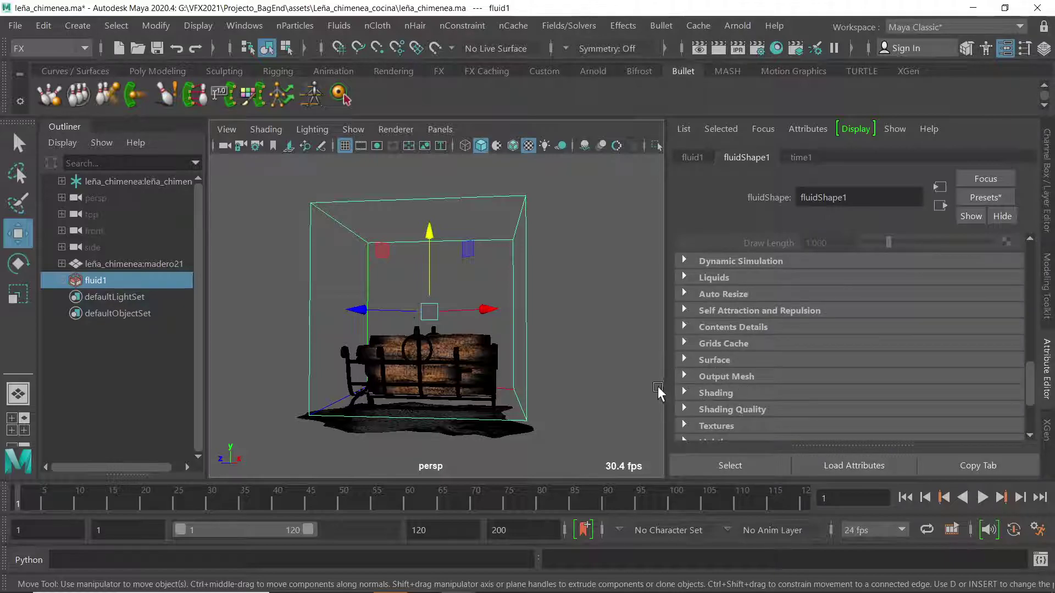
mouse_move(1036, 378)
left_mouse_down()
mouse_move(1029, 300)
mouse_move(1029, 335)
left_mouse_up()
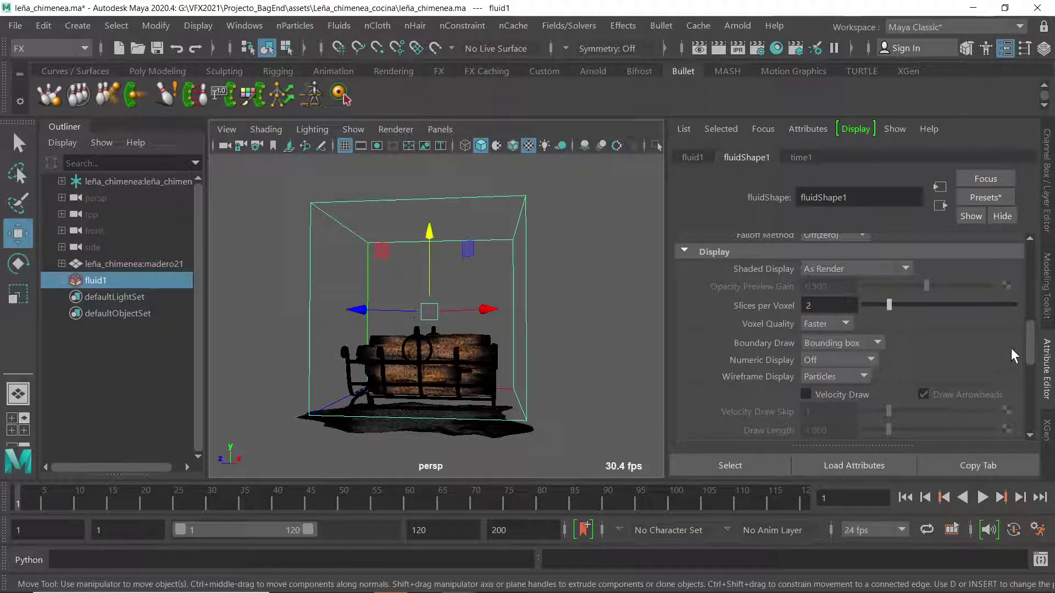
scroll(1009, 348, "down", 1)
scroll(989, 308, "up", 5)
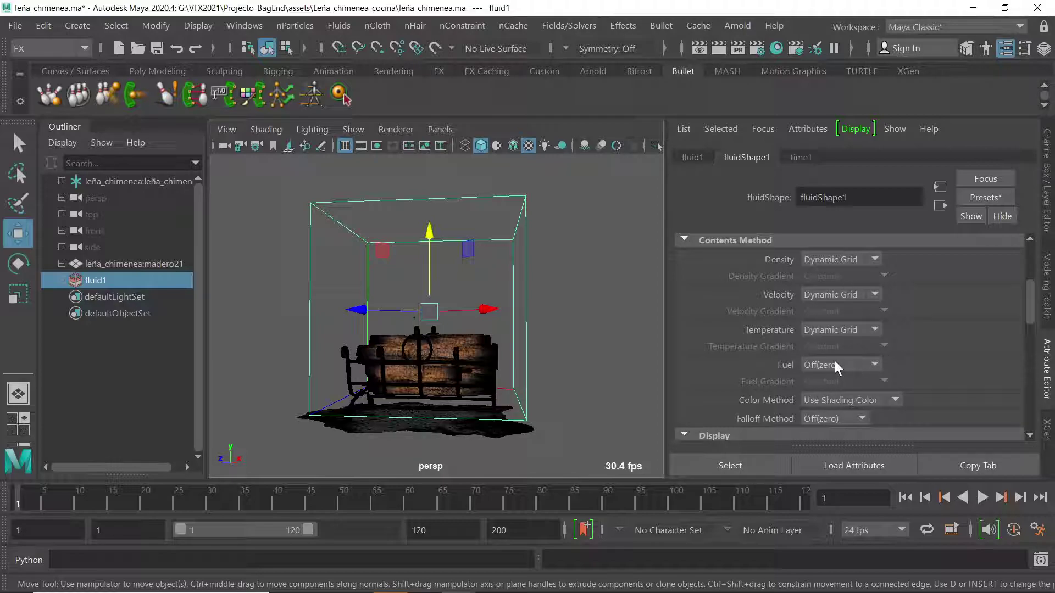
mouse_move(1028, 291)
left_mouse_down()
mouse_move(1029, 328)
mouse_move(1029, 283)
mouse_move(1030, 293)
left_mouse_up()
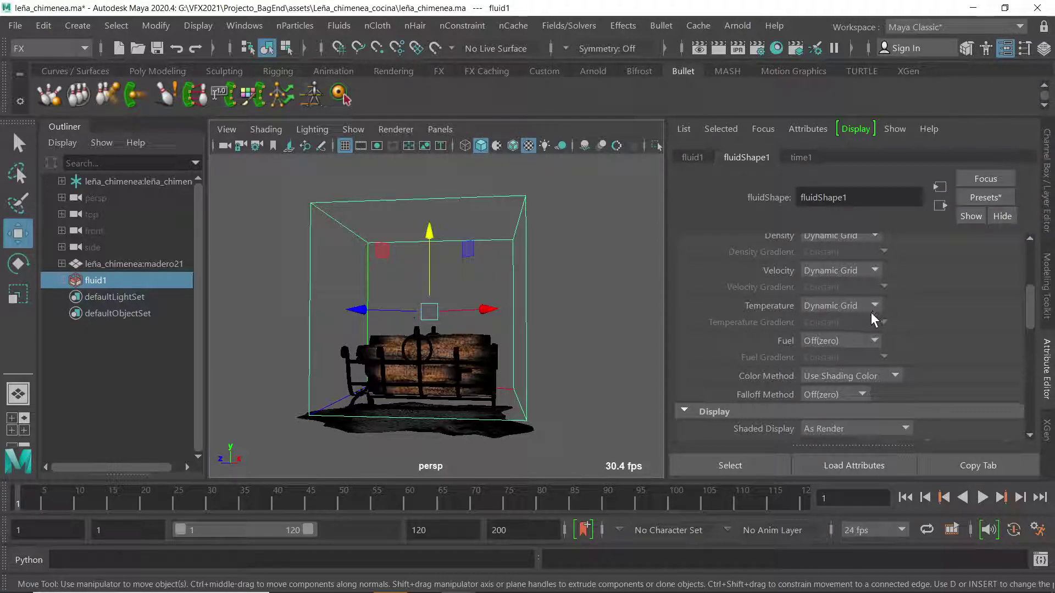
left_click_drag(1033, 300, 1033, 342)
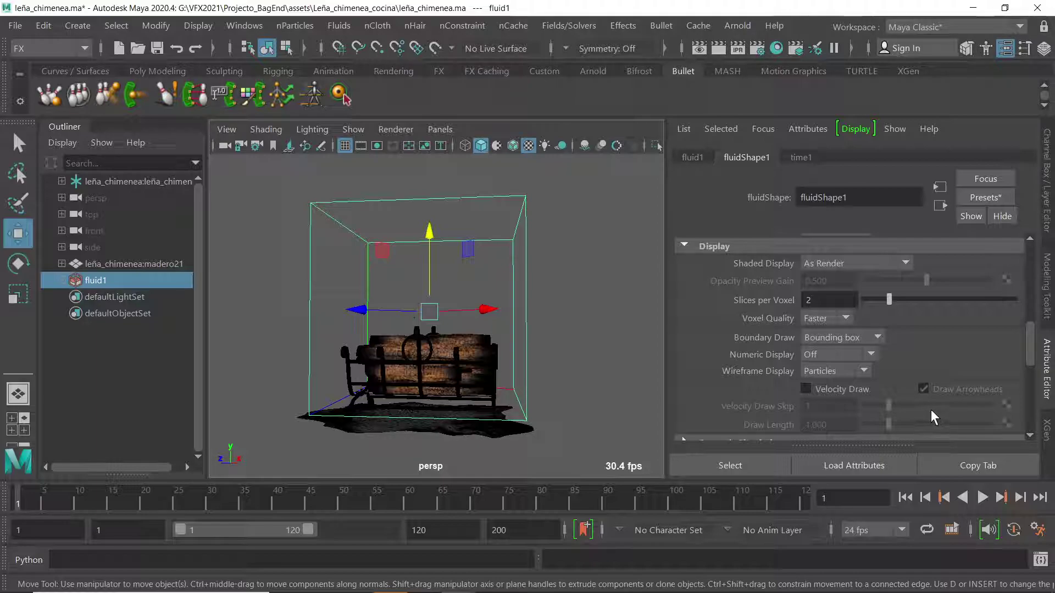
scroll(1035, 318, "down", 4)
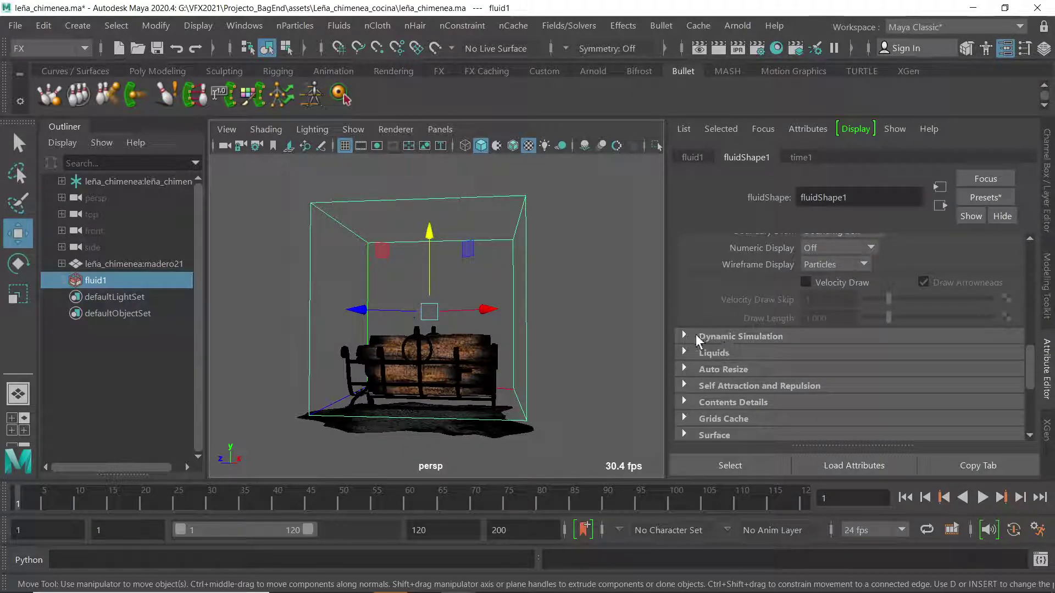
left_click(684, 333)
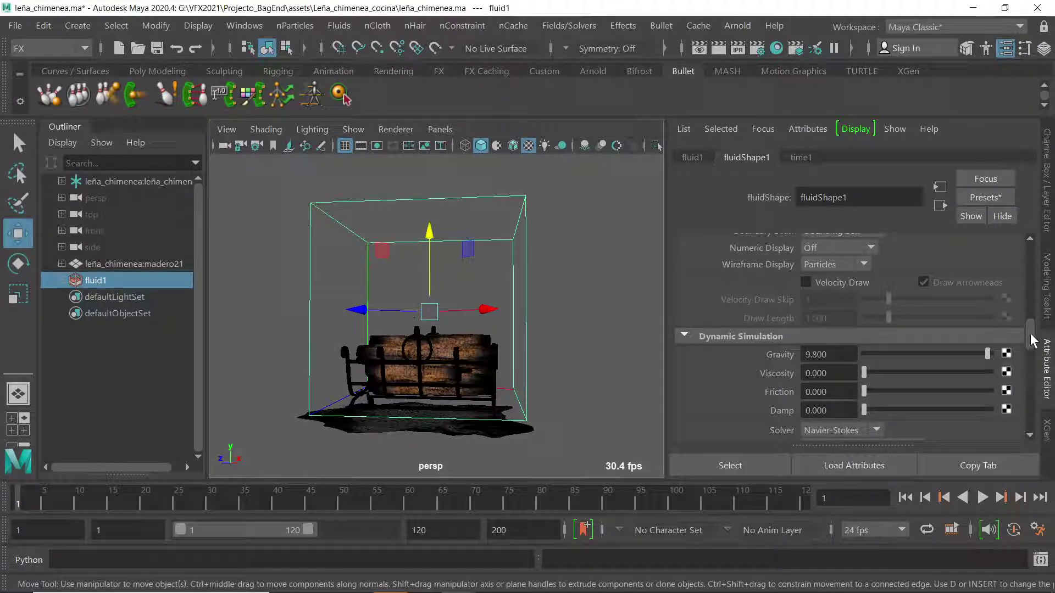
scroll(1031, 340, "up", 2)
mouse_move(335, 592)
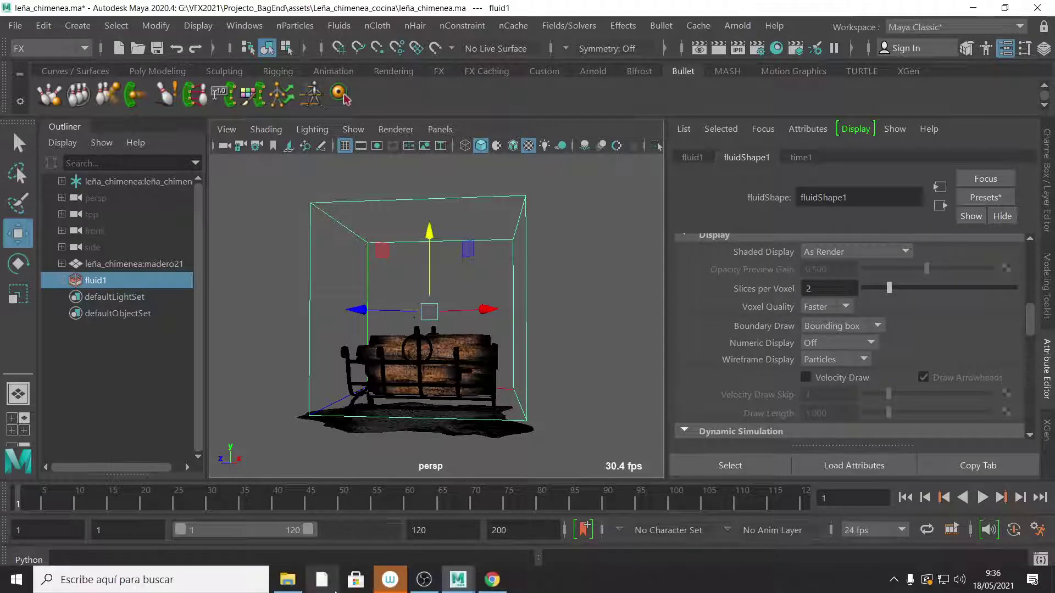
left_click(423, 579)
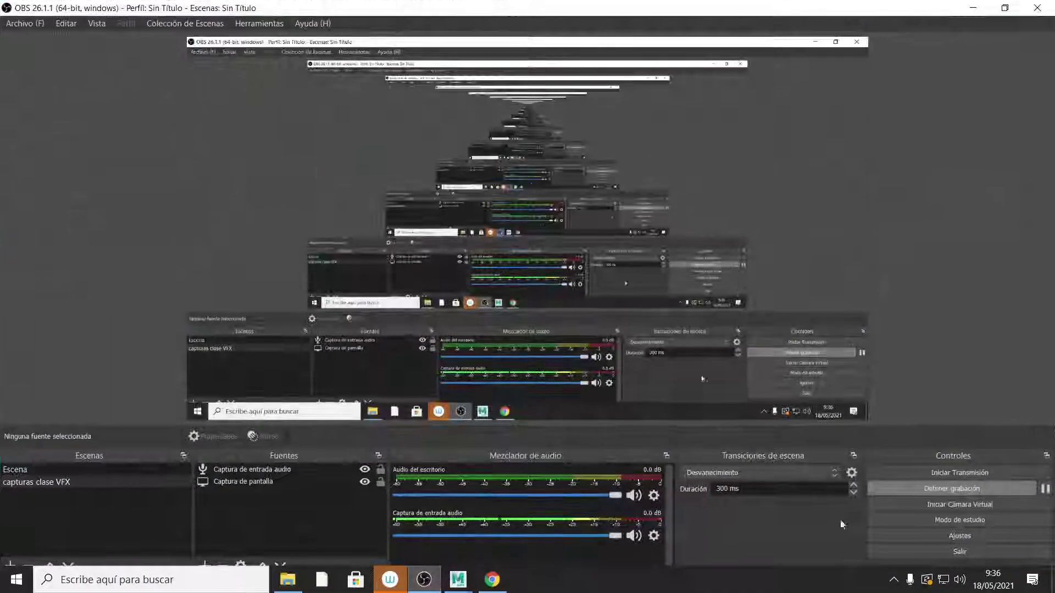